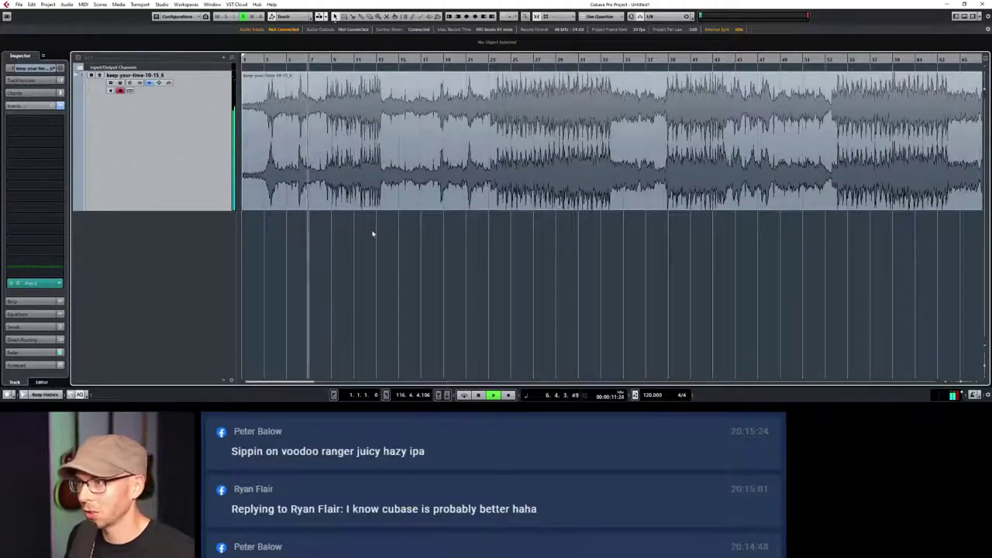
Play through the keep-your-time track and stop near bar 80
click(361, 60)
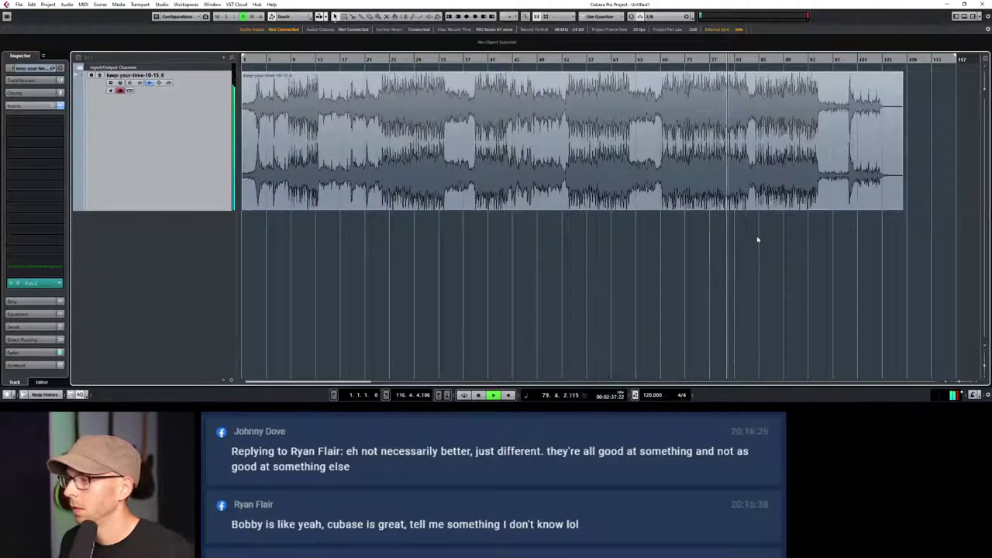
key(space)
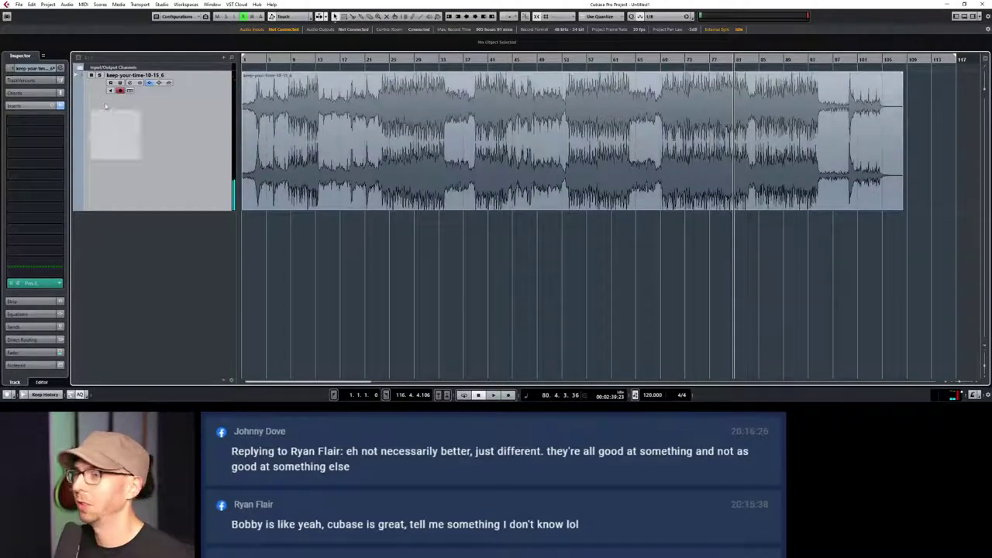
Insert the Pro-Q 2 equalizer in the track's second insert slot and move its window below the top of the waveform
click(35, 126)
click(41, 122)
click(39, 126)
text(trac)
key(BackSpace)
key(BackSpace)
key(BackSpace)
key(BackSpace)
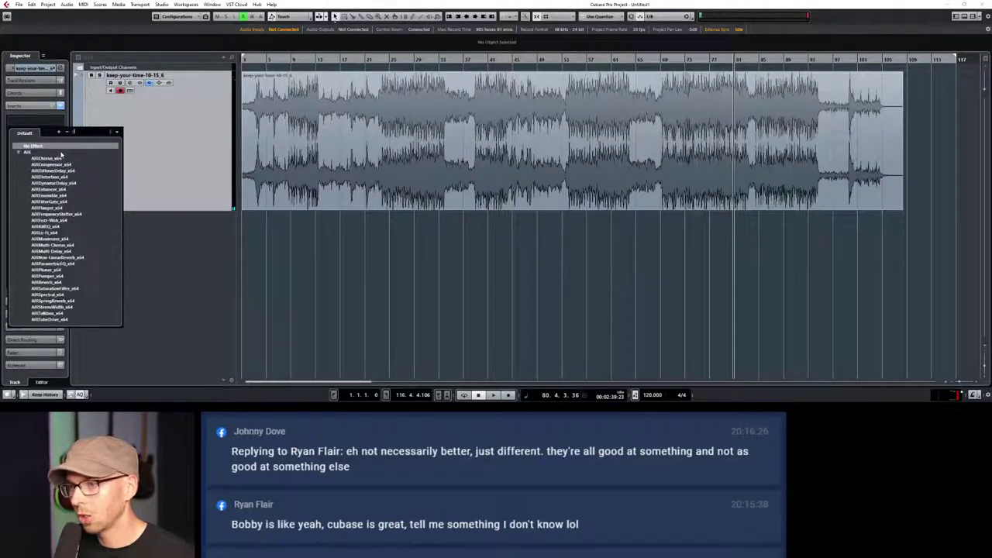
text(eq)
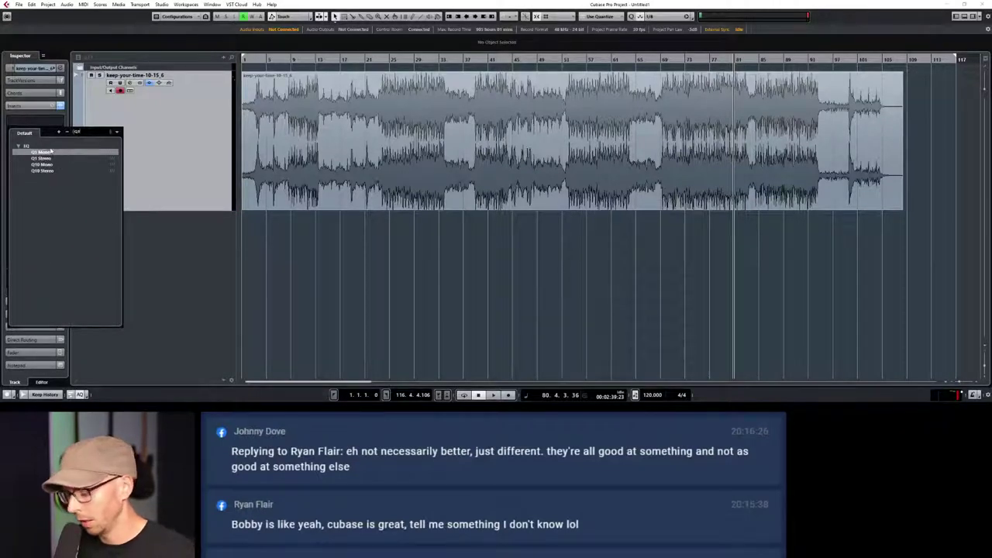
key(BackSpace)
key(BackSpace)
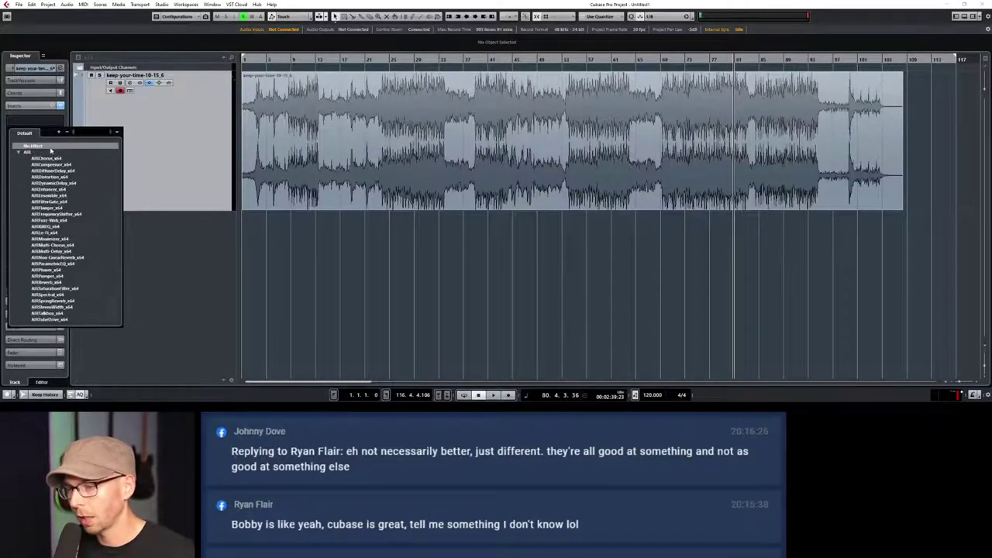
text(pro)
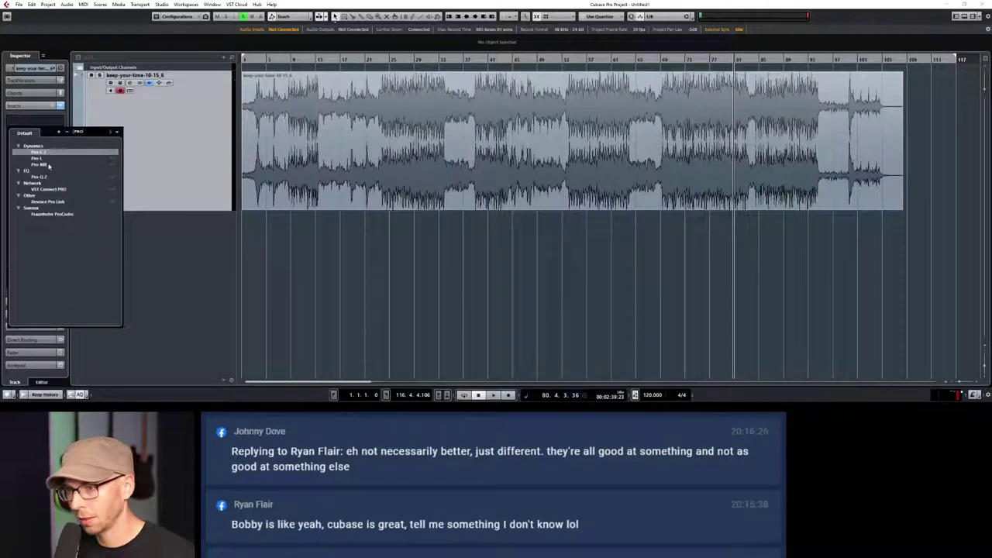
click(48, 176)
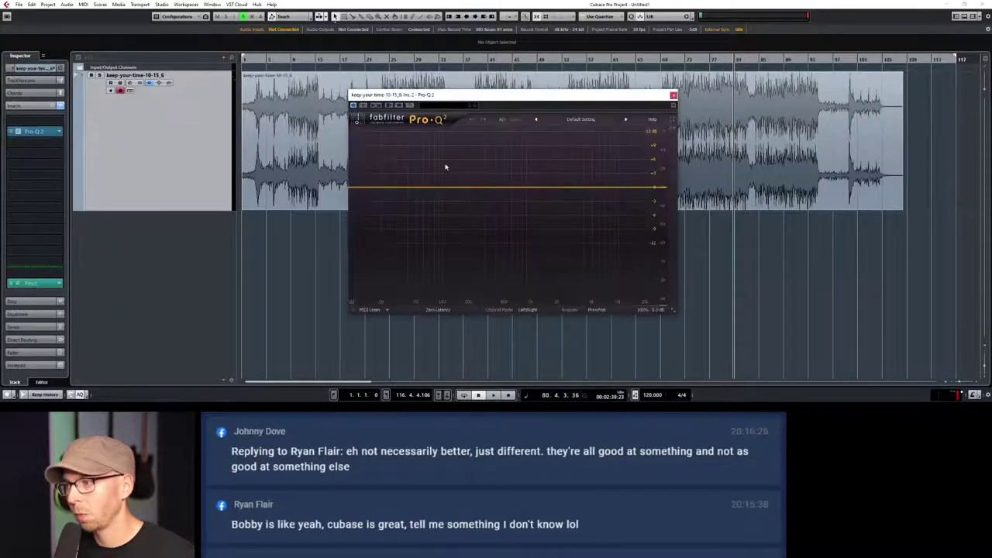
drag(542, 99, 549, 138)
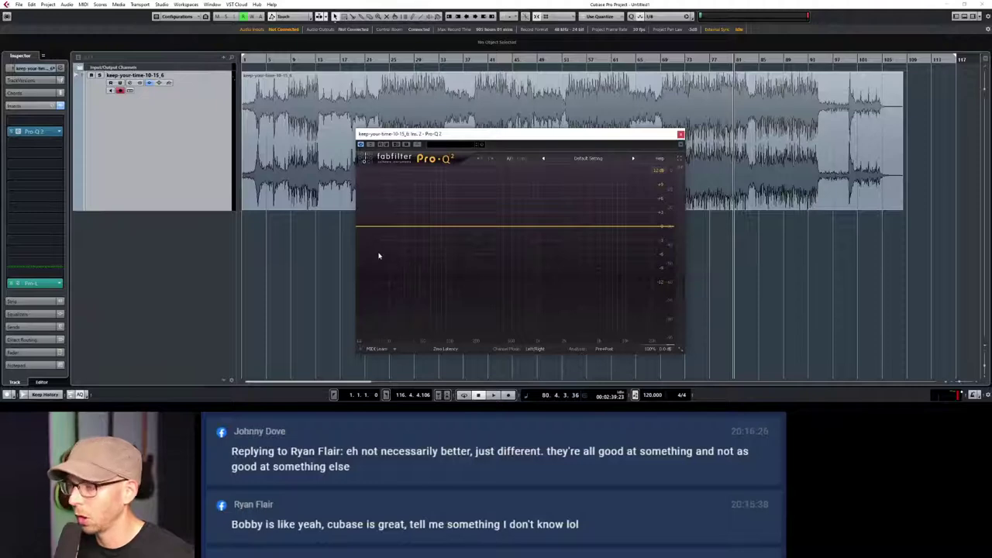
Play the song through Pro-Q 2, jumping back to the loud section around bar 70 to examine its frequency spectrum
key(space)
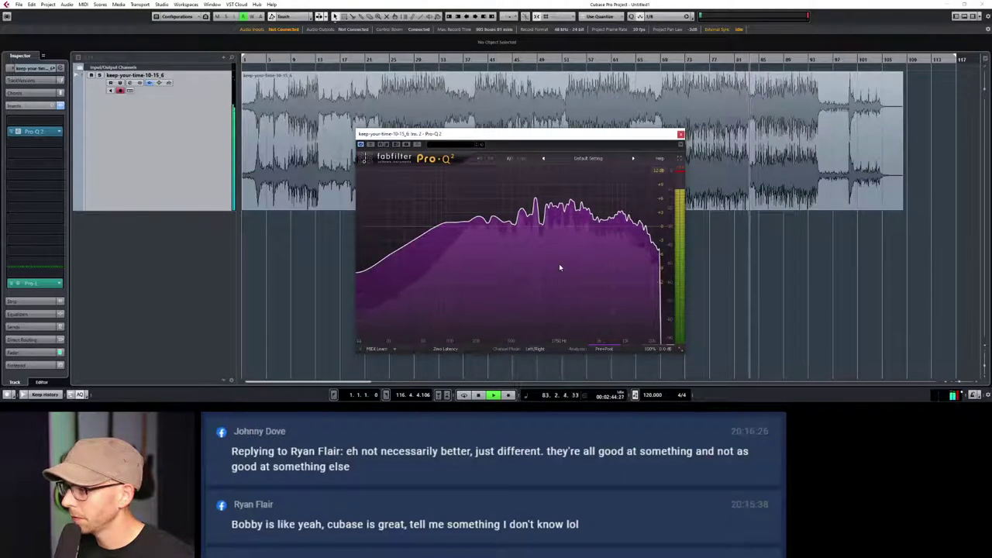
click(666, 67)
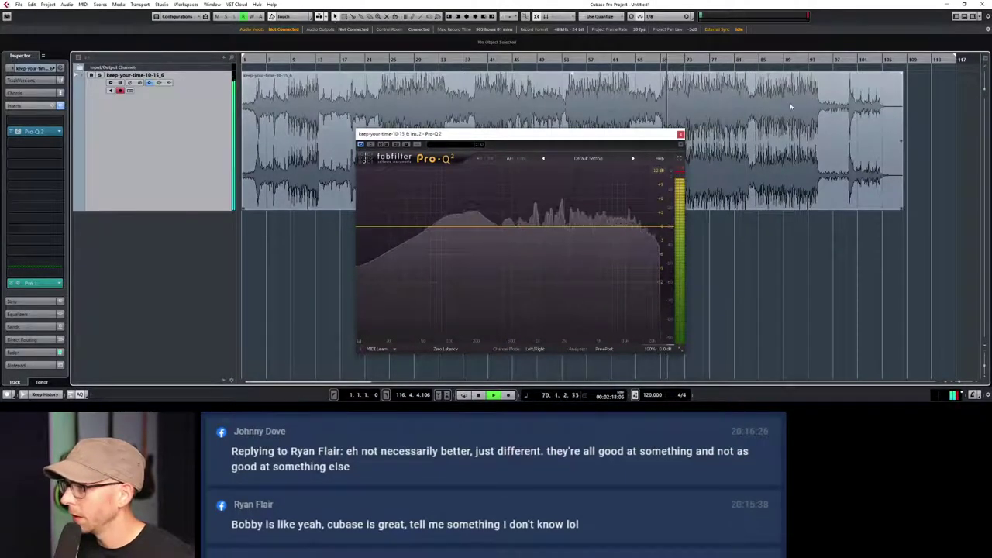
key(space)
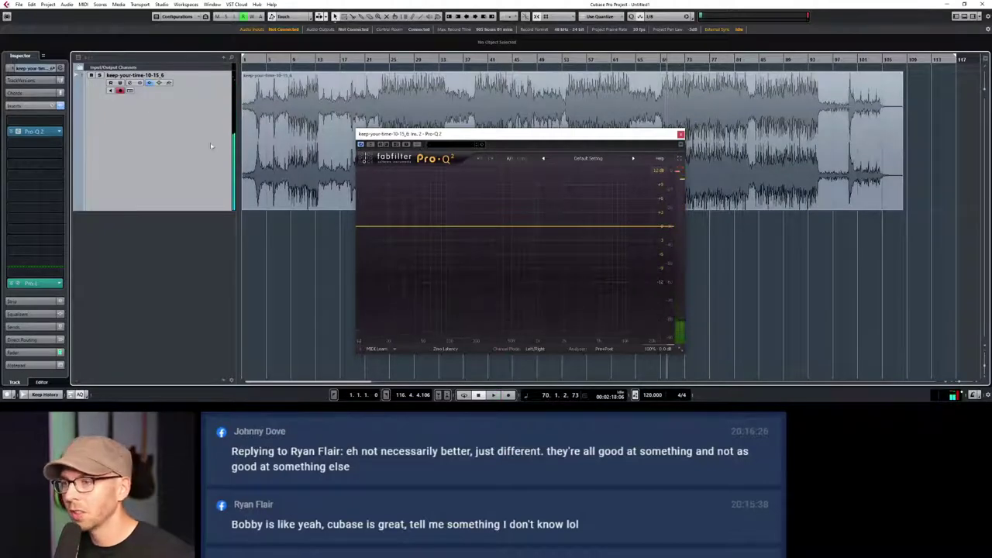
key(space)
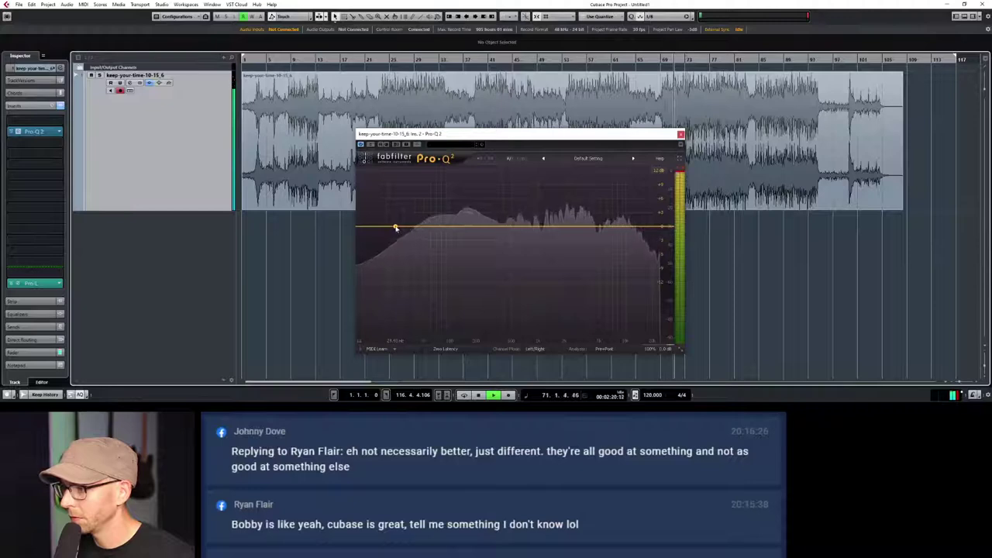
Try an EQ band around 25 Hz in Pro-Q 2, then remove it
click(396, 227)
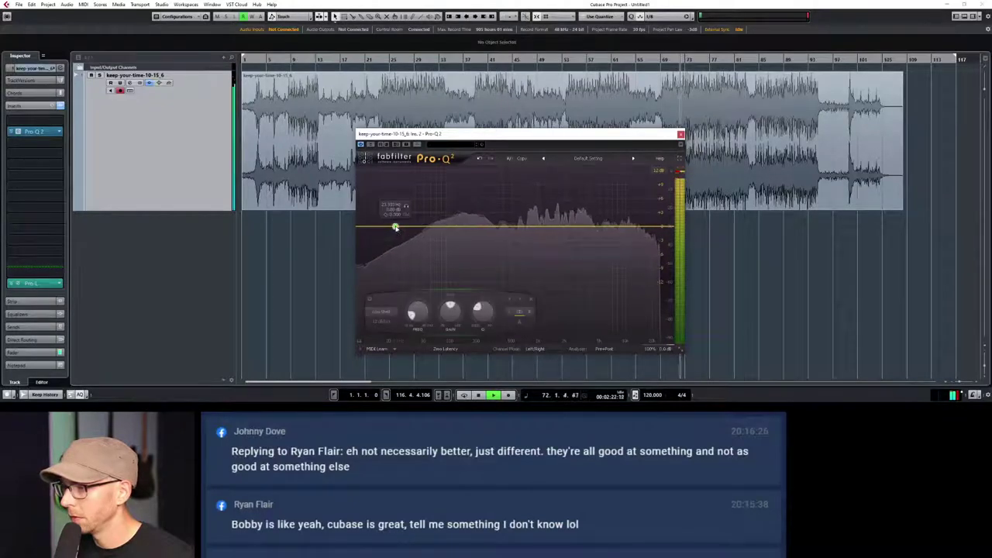
click(369, 299)
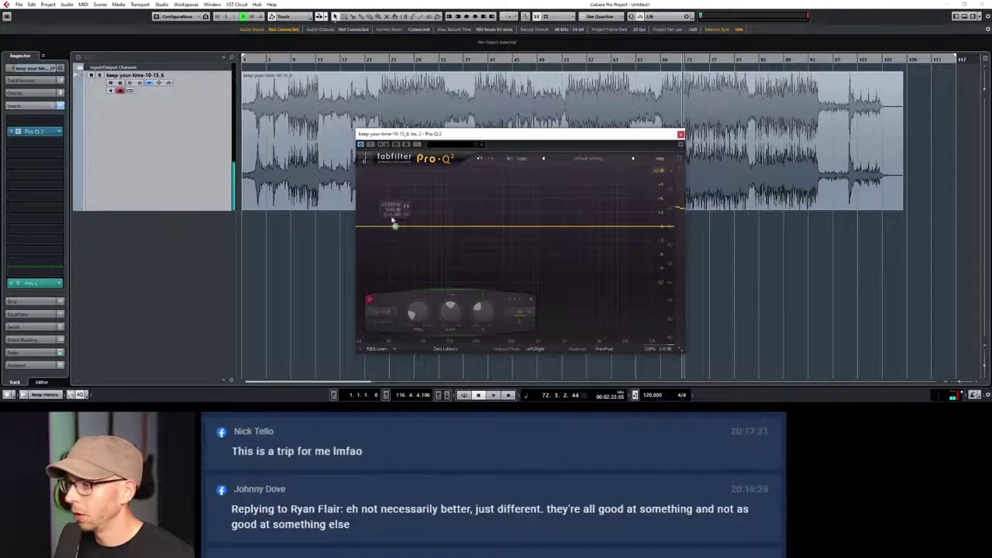
click(528, 301)
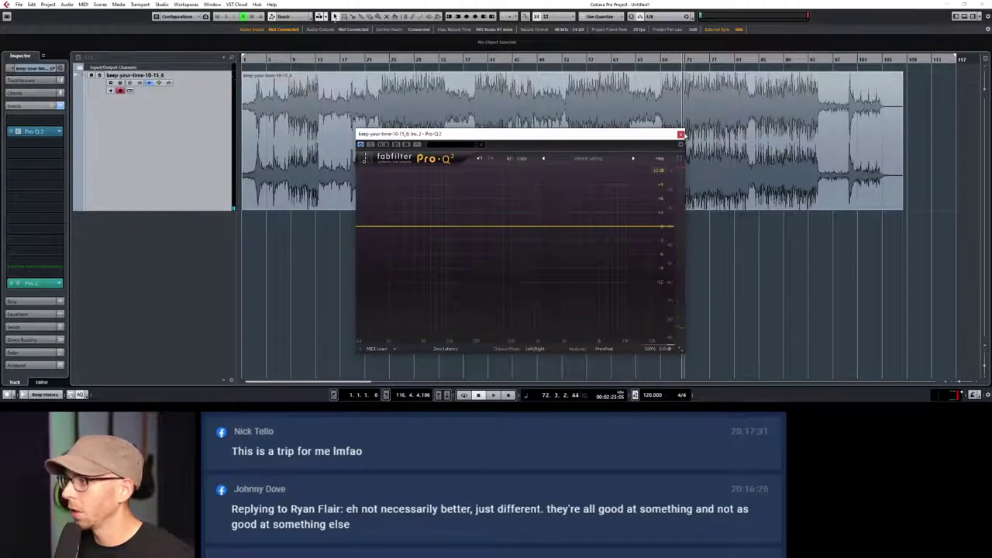
Close Pro-Q 2 and insert PuigTec EQP1A Stereo in the fourth insert slot, moving its window toward the middle
click(681, 134)
click(47, 147)
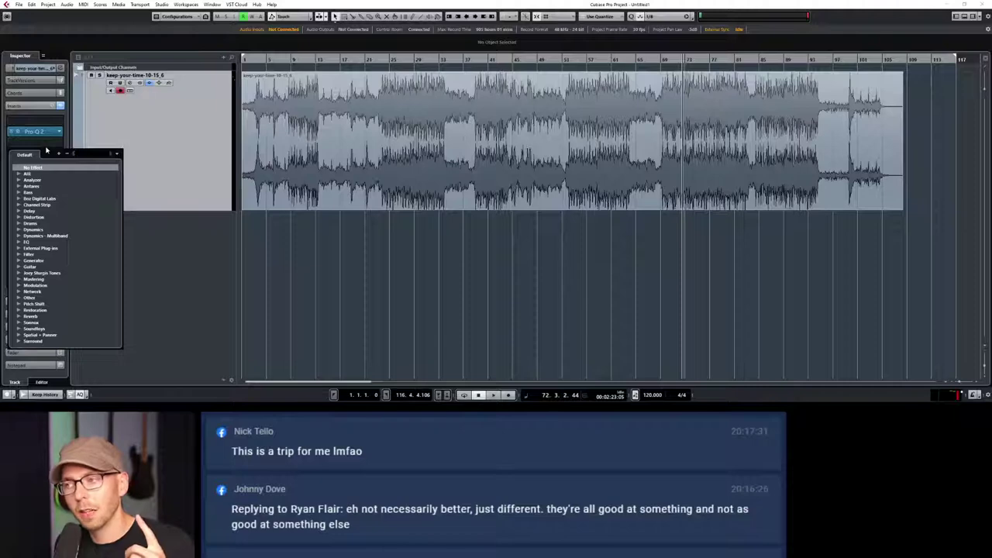
text(puig)
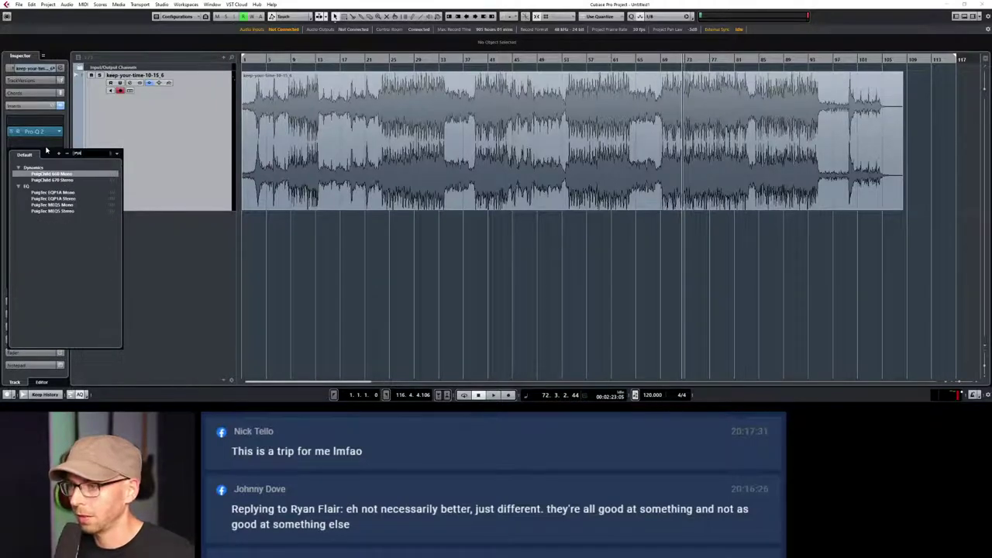
click(69, 200)
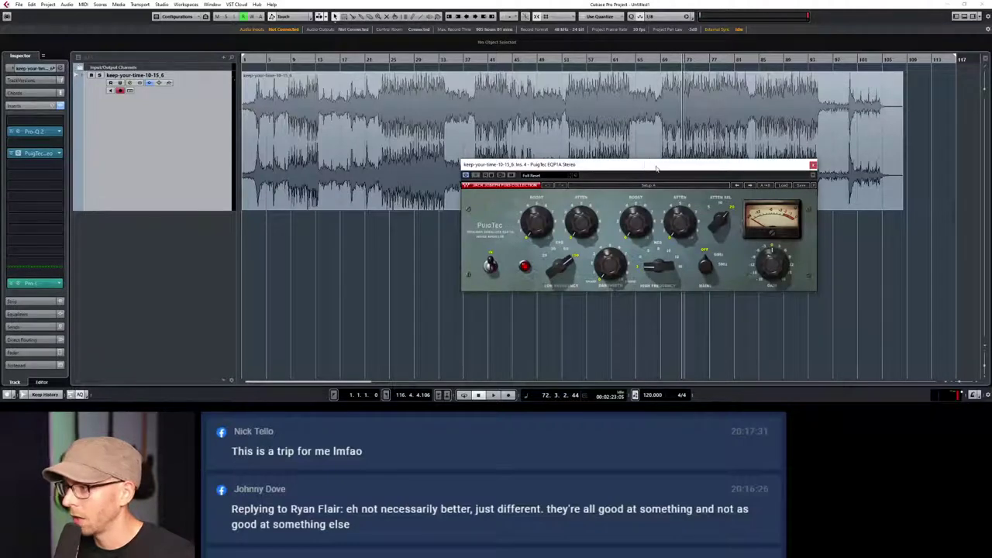
drag(657, 168, 504, 193)
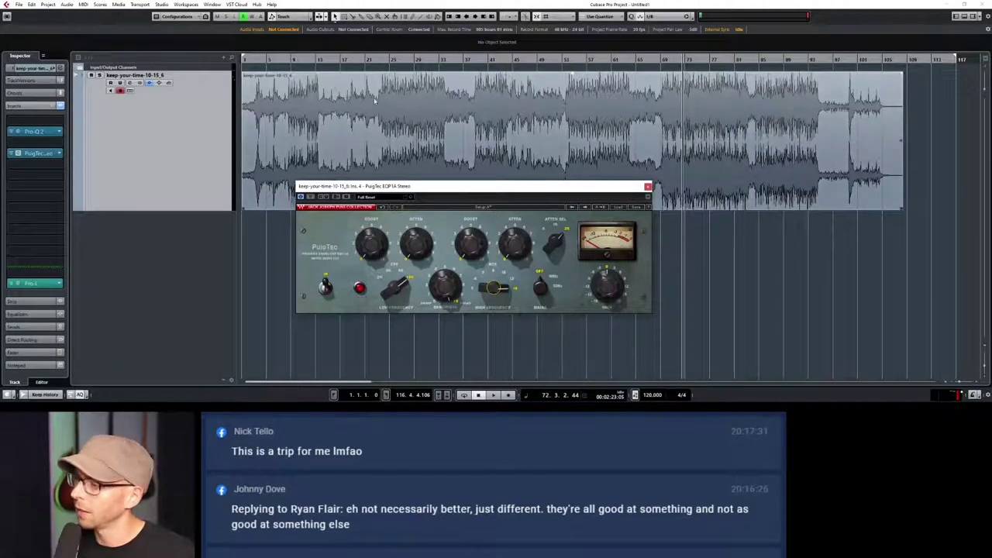
Raise the PuigTec's high-frequency boost while auditioning the loud section from around bar 69
double_click(300, 59)
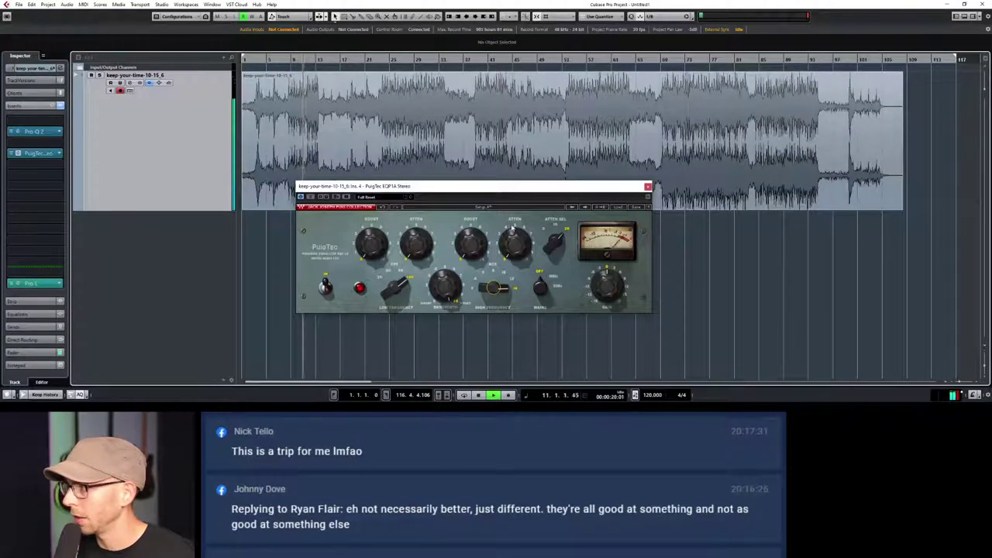
click(656, 59)
drag(479, 248, 479, 229)
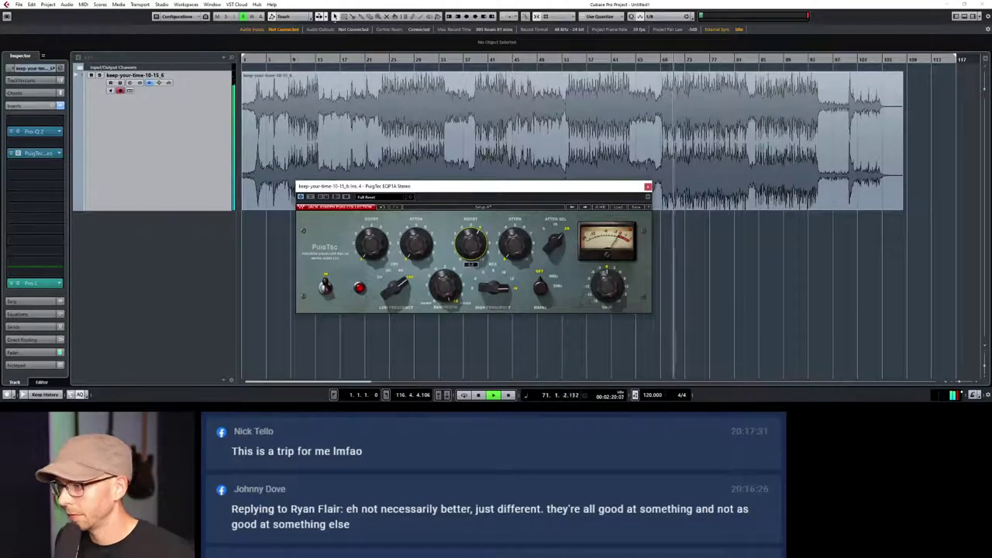
key(space)
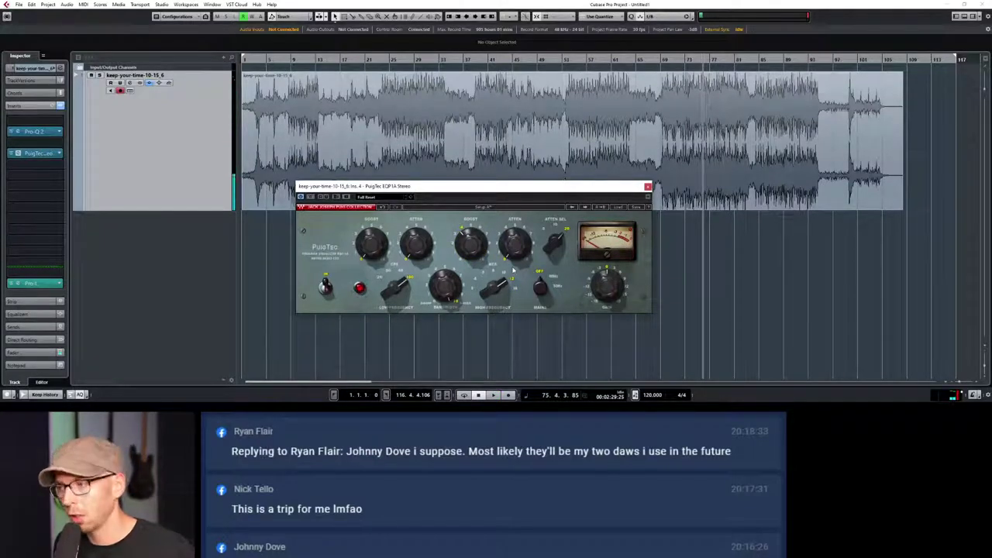
drag(591, 186, 629, 216)
key(space)
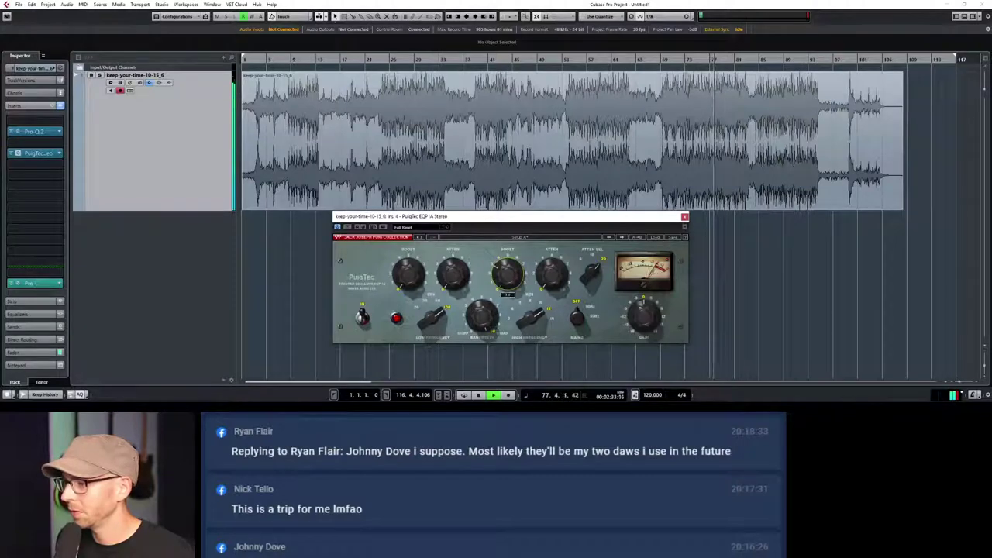
key(space)
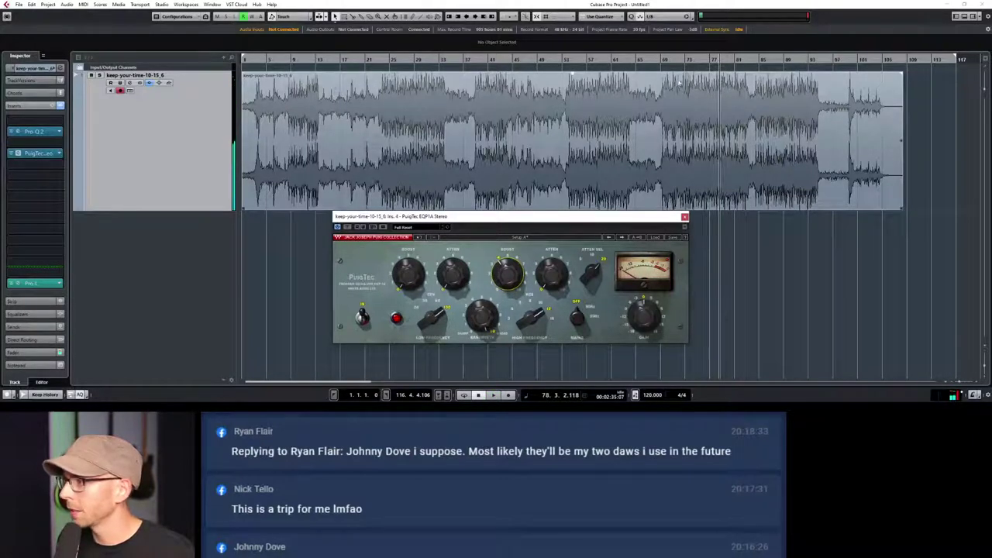
Replay the section from bar 69, toggling the PuigTec's bypass to compare the sound with and without the boost
click(664, 62)
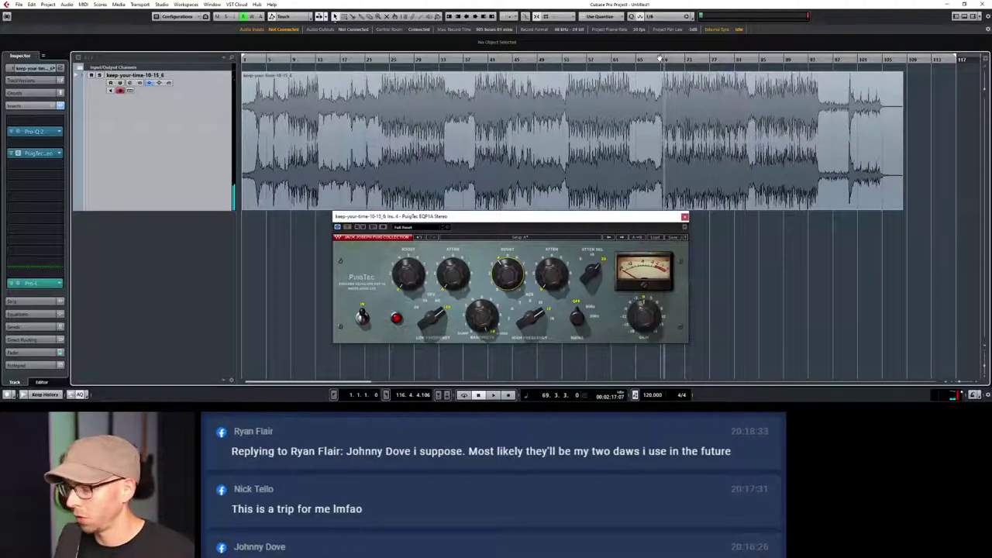
click(349, 228)
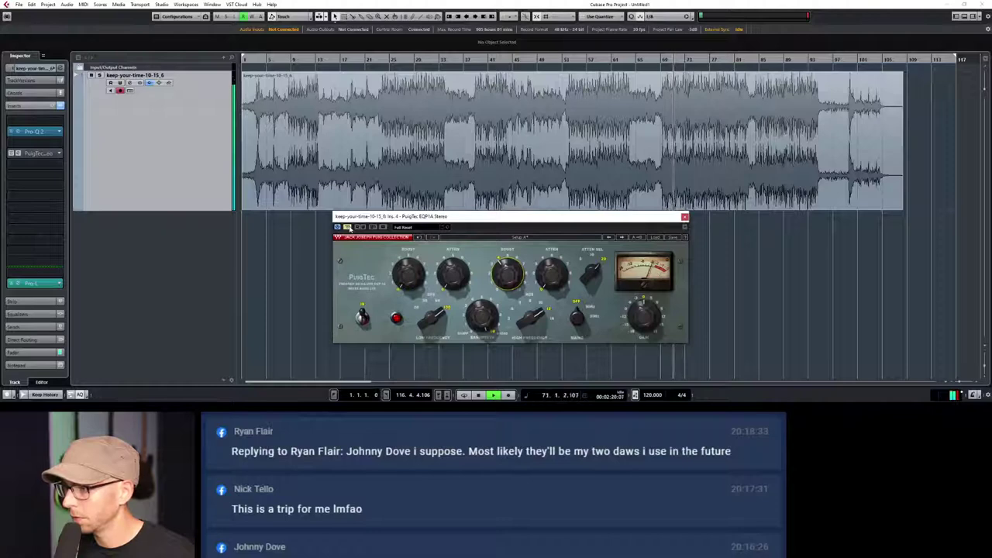
click(348, 228)
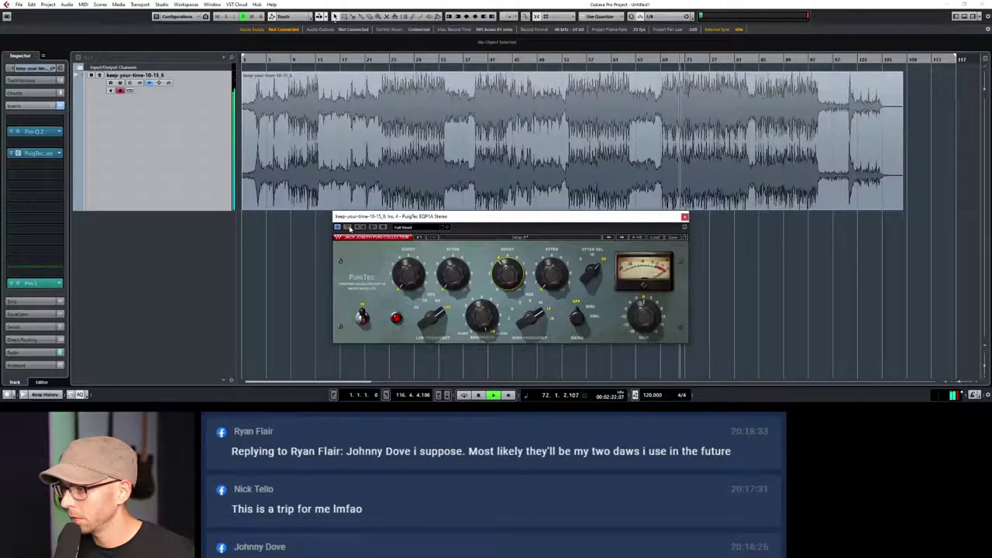
click(349, 228)
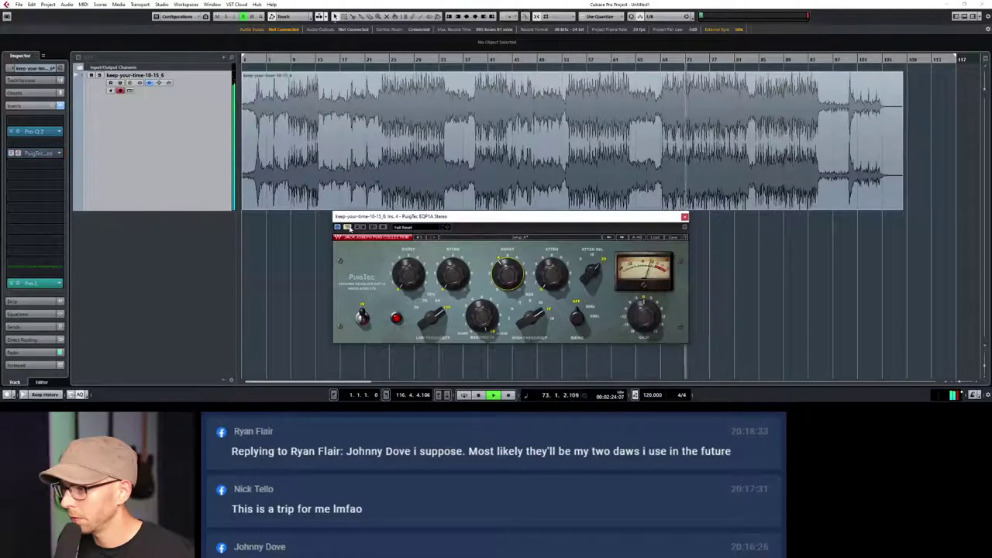
click(348, 227)
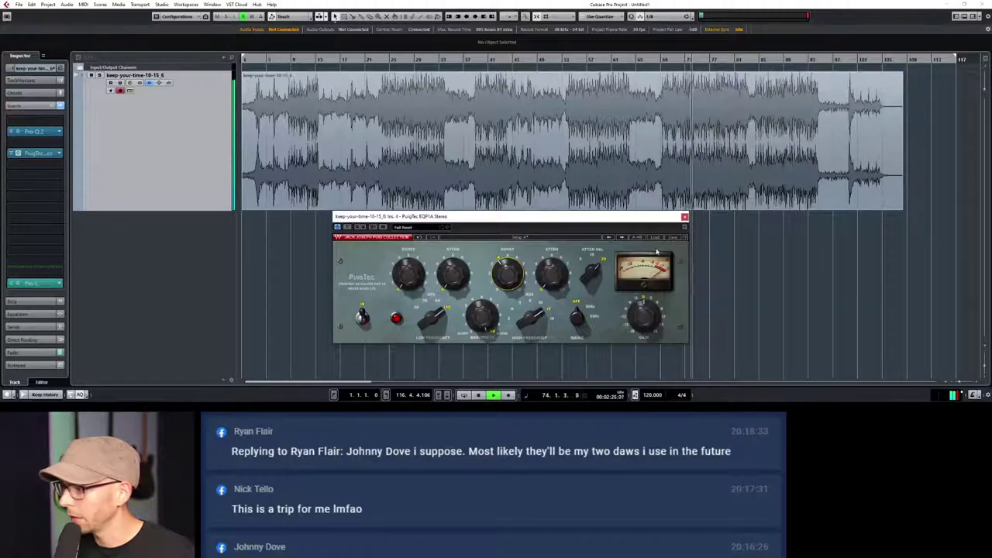
Try the PuigTec's high-frequency selector at 16, return it to 12 and close the plug-in
click(552, 319)
click(548, 310)
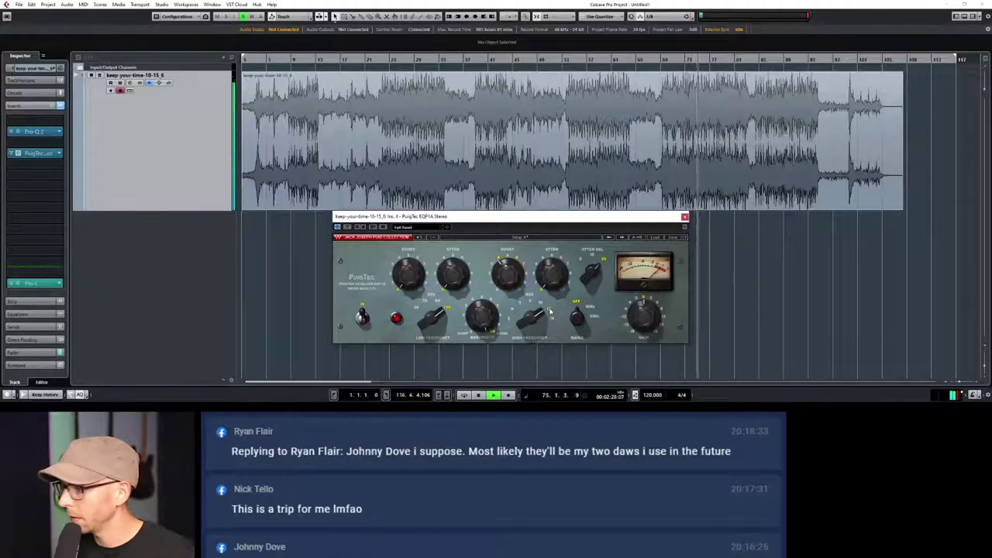
click(684, 217)
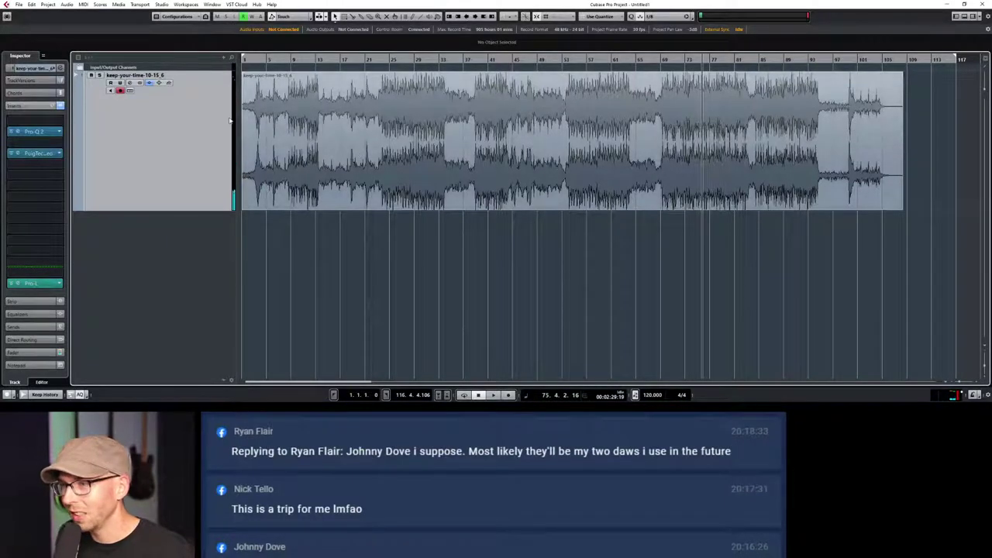
Insert the Pro-C 2 compressor between Pro-Q 2 and PuigTec, and cue playback around bar 22 with its window moved clear
click(31, 142)
text(c 2)
click(65, 164)
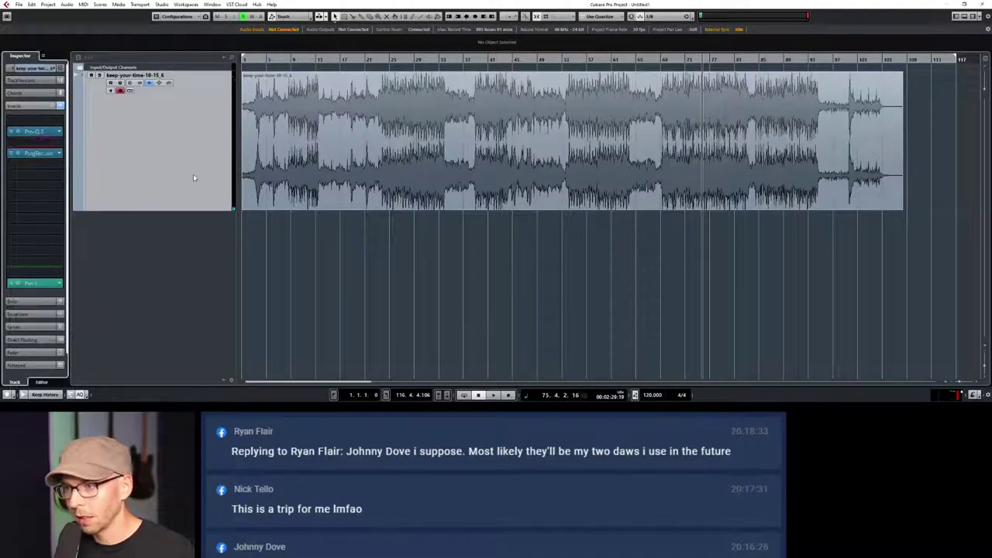
drag(397, 80, 579, 155)
click(370, 60)
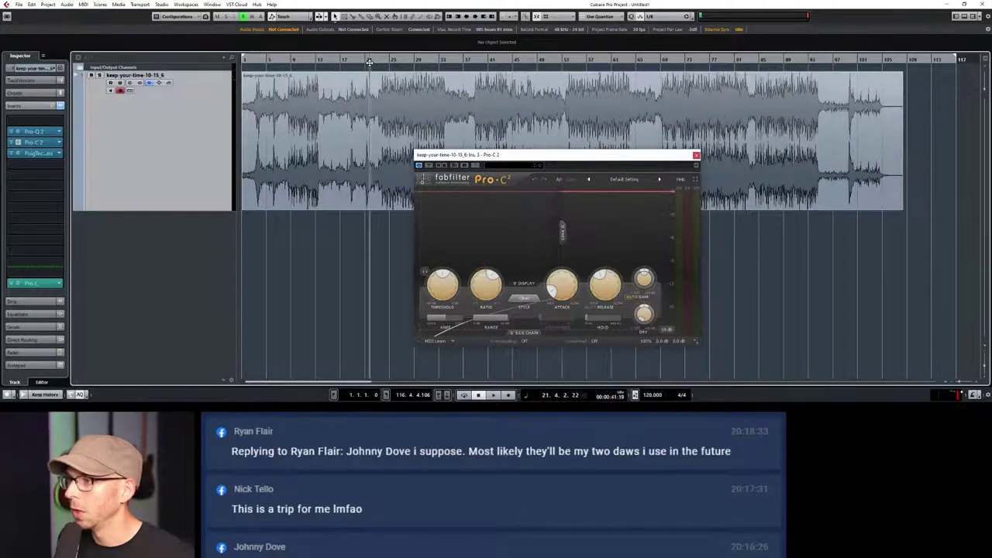
drag(519, 158, 577, 158)
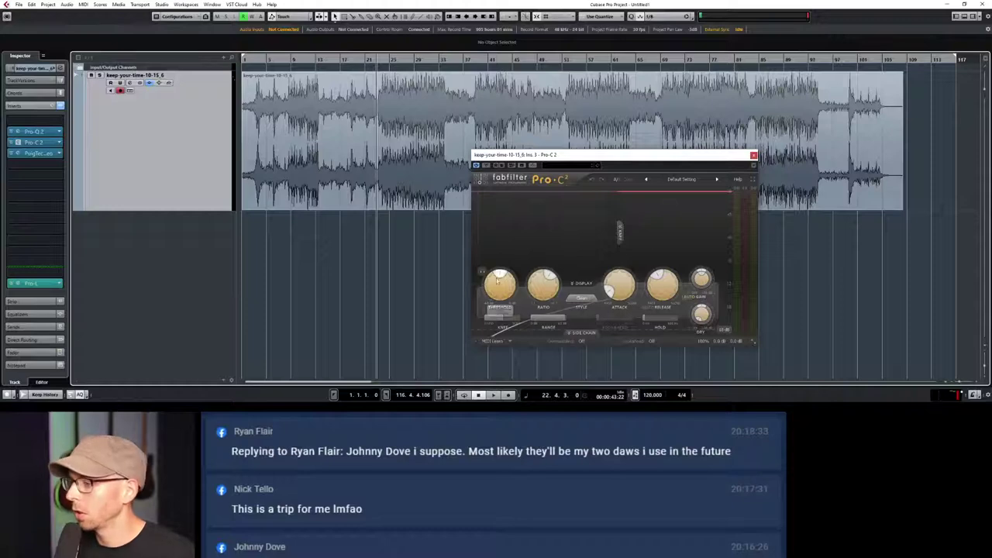
Set the Pro-C 2 compression style to Pumping and audition it from around bar 22 with its window moved clear
click(583, 300)
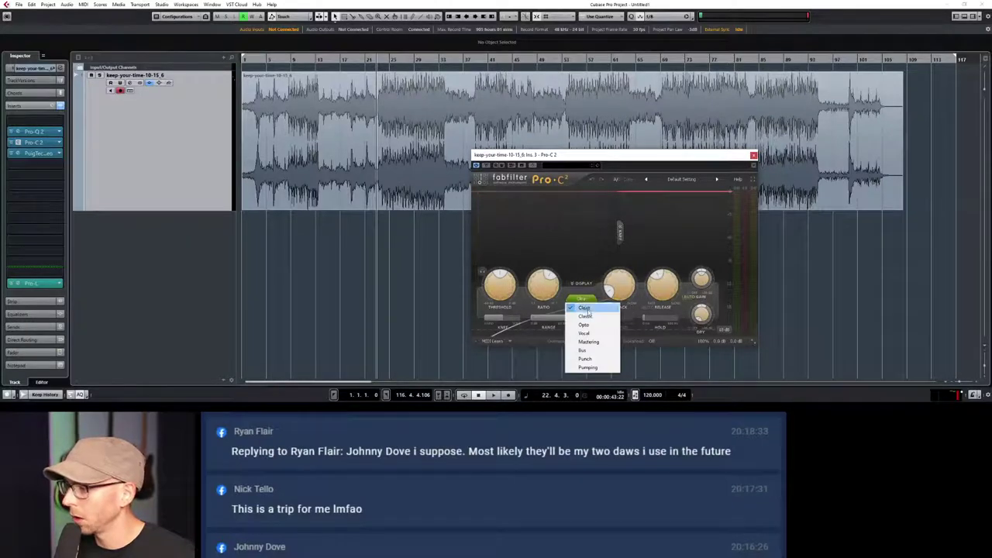
click(599, 369)
key(space)
drag(598, 155, 602, 116)
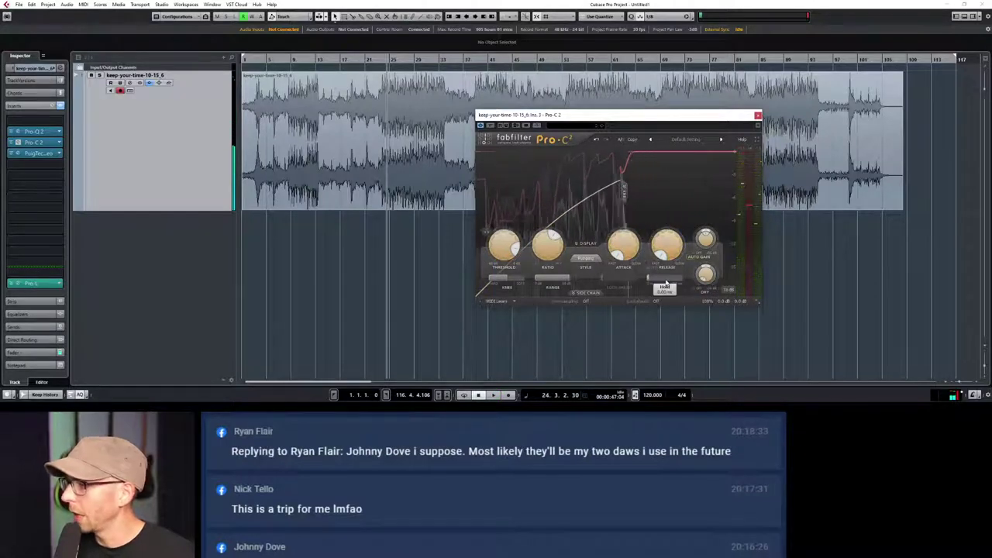
drag(624, 116, 692, 111)
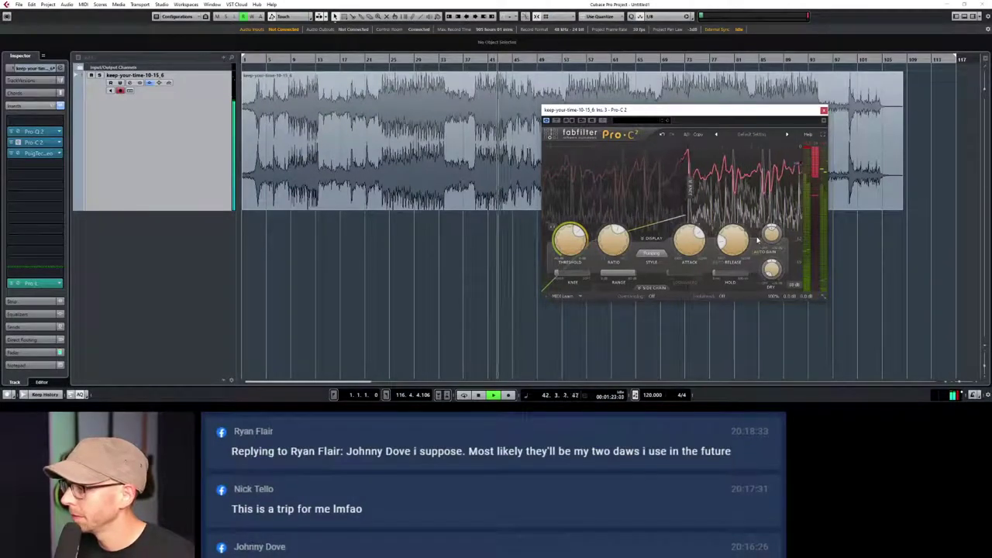
Raise the Pro-C 2 threshold and soften its knee while auditioning the mix around bar 42
drag(576, 241, 579, 229)
key(space)
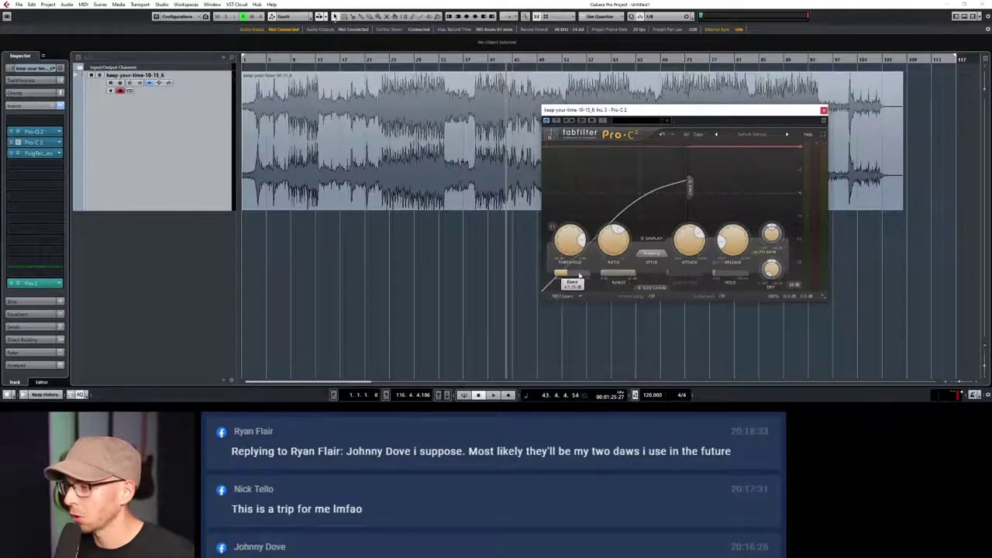
drag(582, 276, 589, 276)
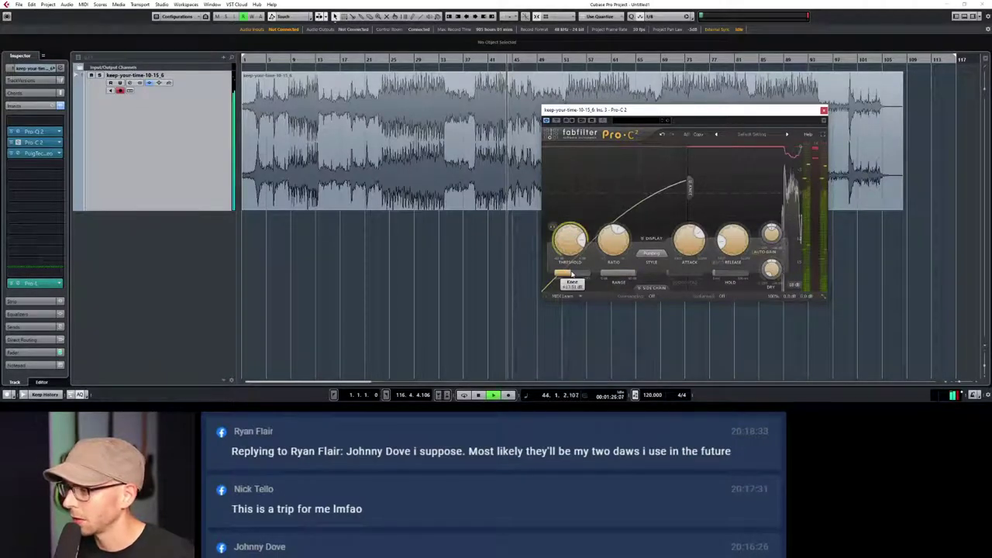
Move the Pro-C 2 window off the waveform, listen to the compressed mix until about bar 63 and close the plug-in
drag(585, 111, 590, 209)
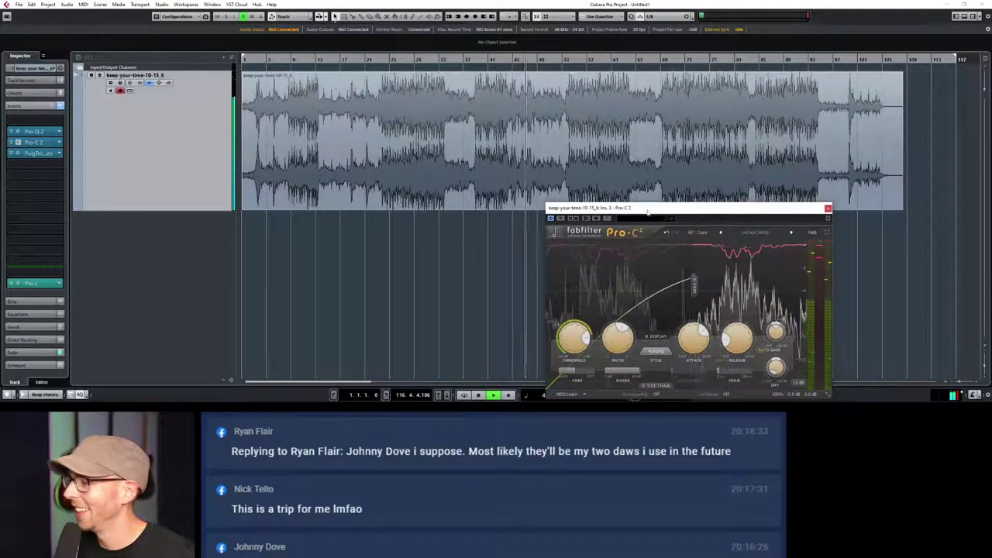
drag(648, 214, 516, 225)
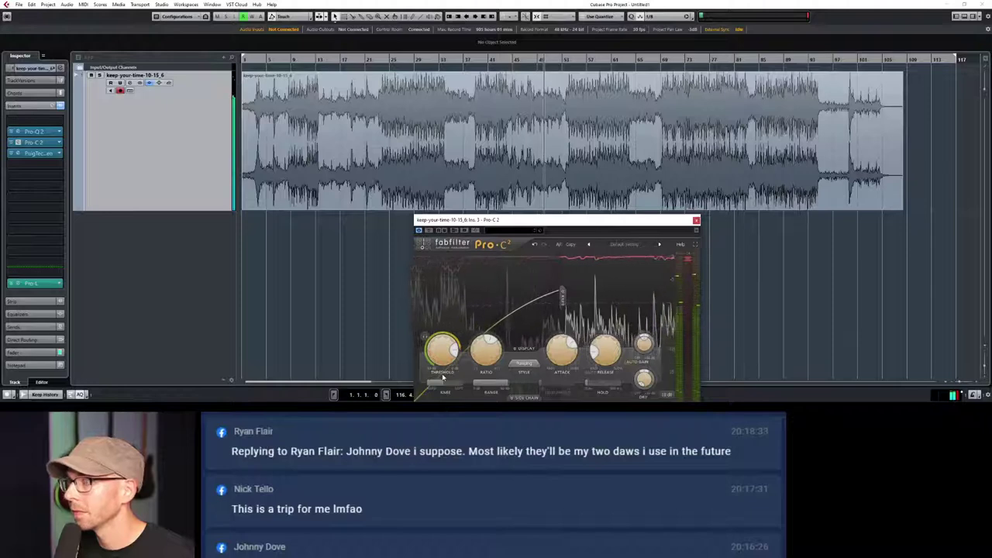
mouse_move(442, 354)
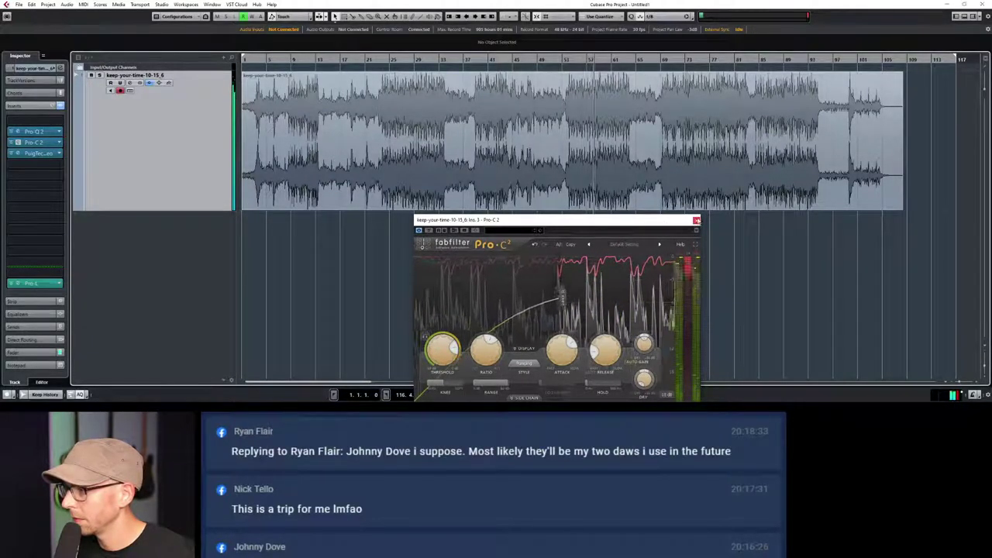
click(696, 220)
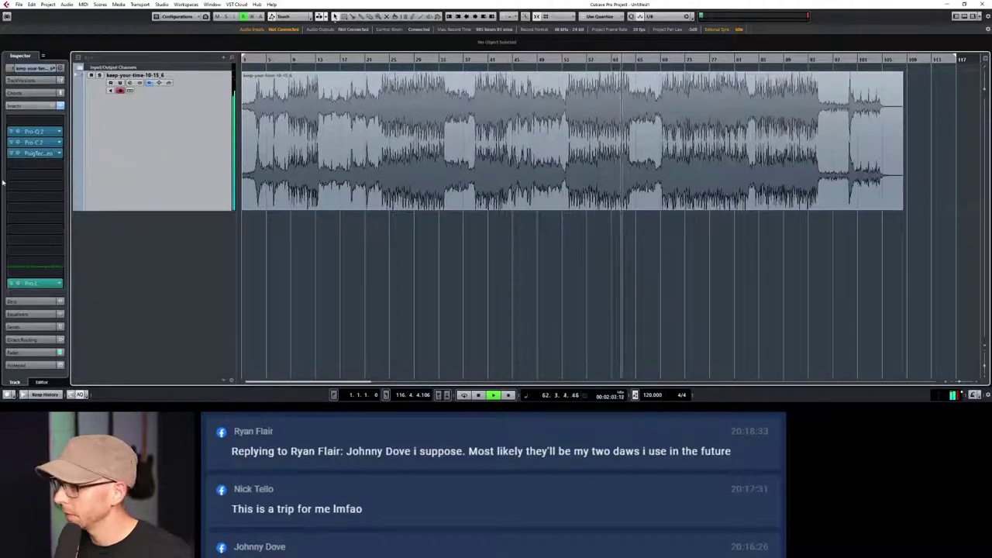
key(space)
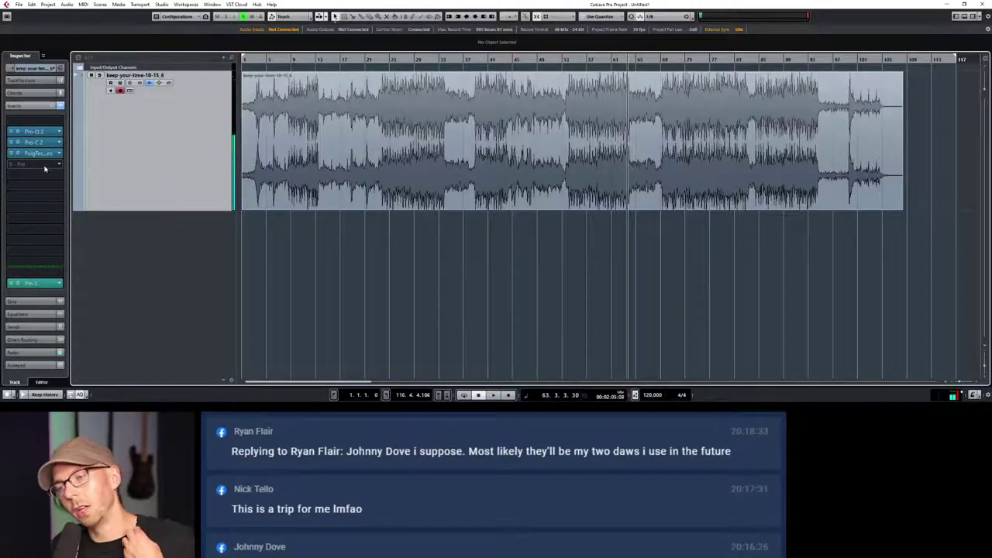
Insert the AIRStereoWidth_x64 plug-in below PuigTec, leaving one empty slot between them, and move its window below the playback area
click(44, 176)
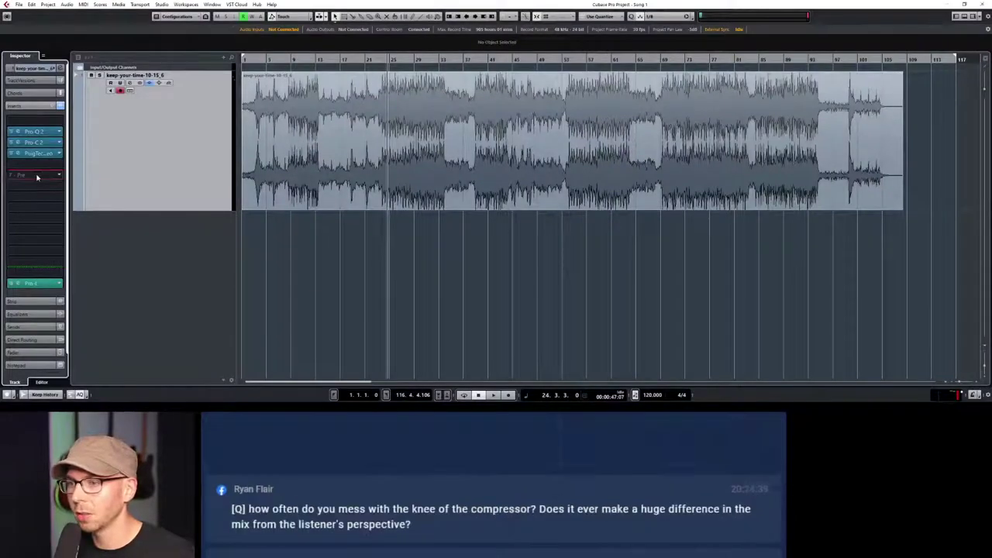
click(36, 177)
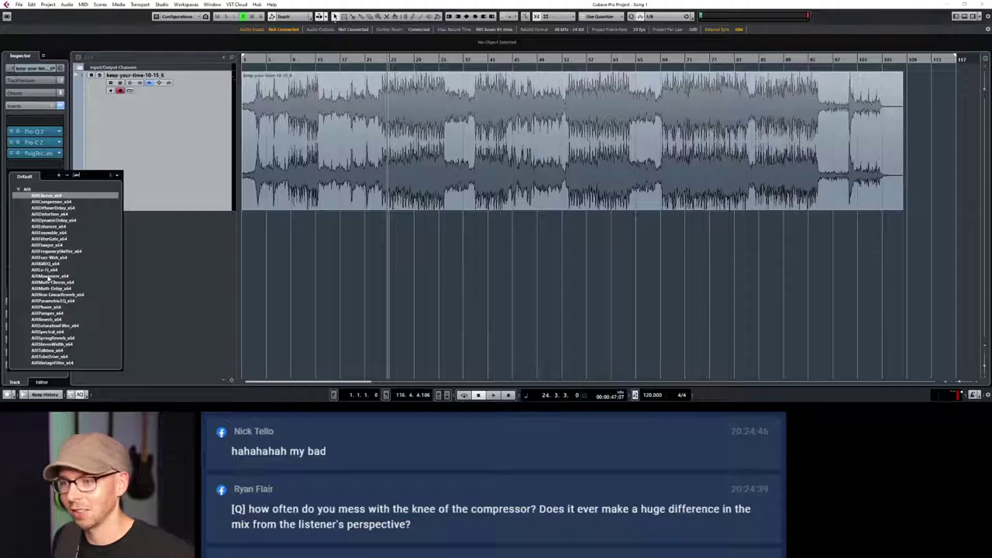
scroll(50, 306, down, 1)
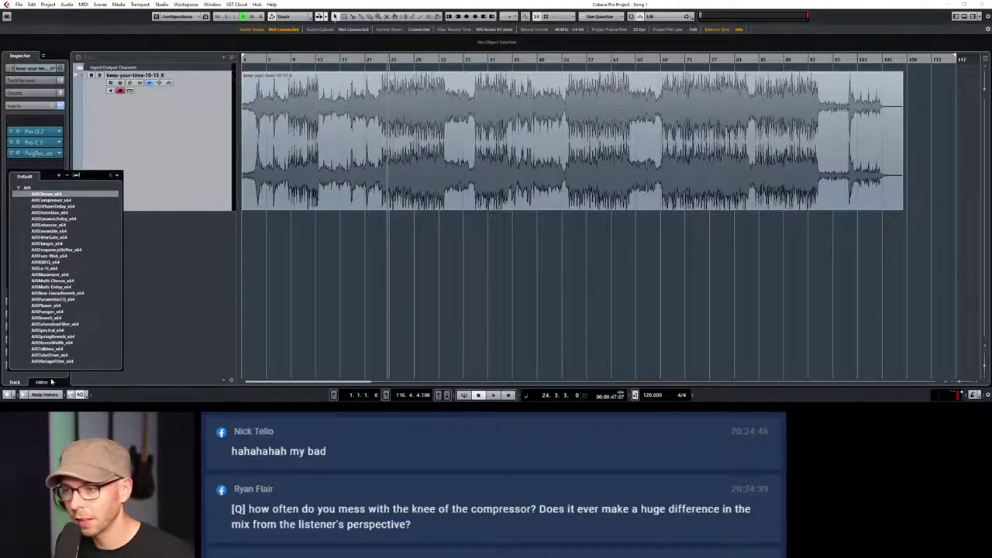
click(54, 344)
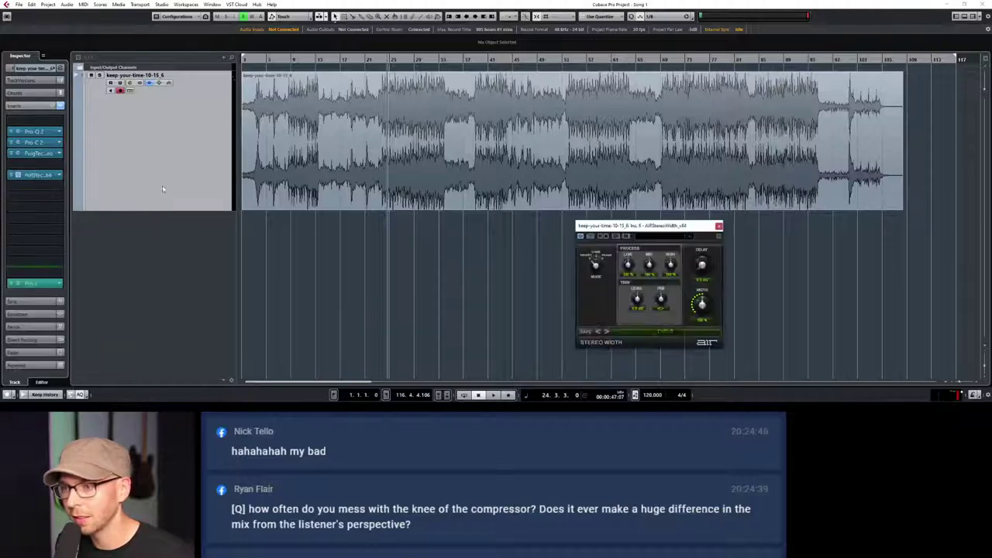
drag(668, 229, 475, 140)
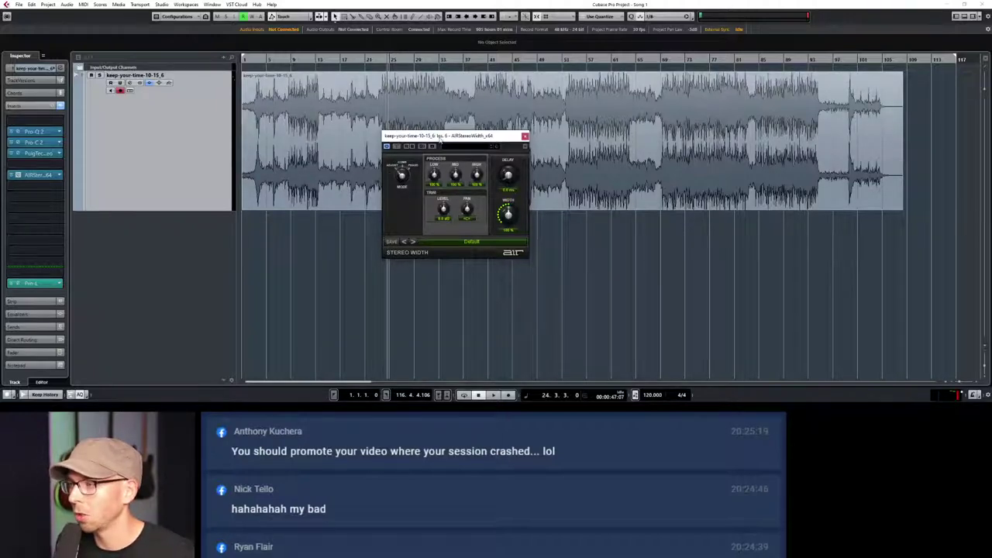
drag(440, 138, 470, 194)
Raise the overall width and the high-band width in Stereo Width while auditioning from around bar 24
key(space)
drag(541, 277, 547, 258)
key(space)
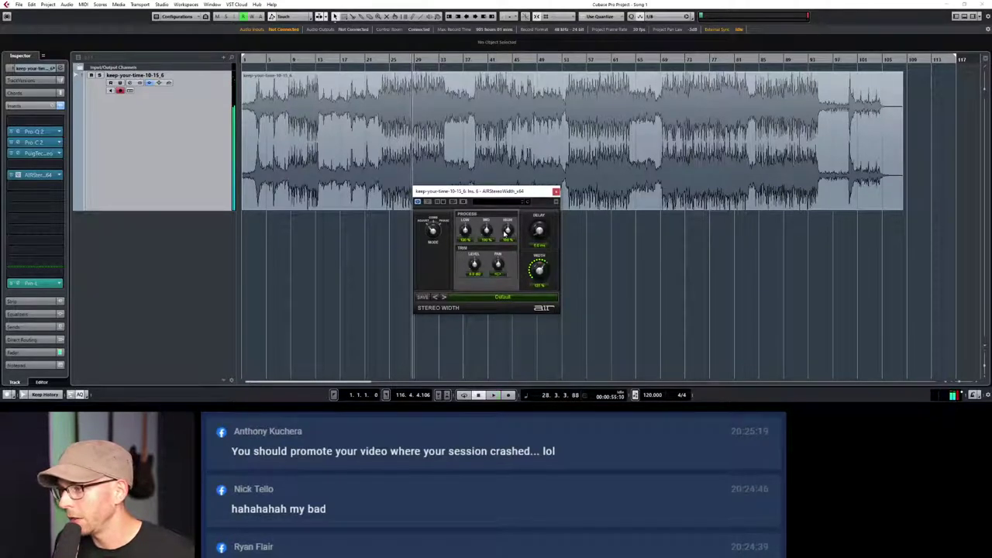
key(space)
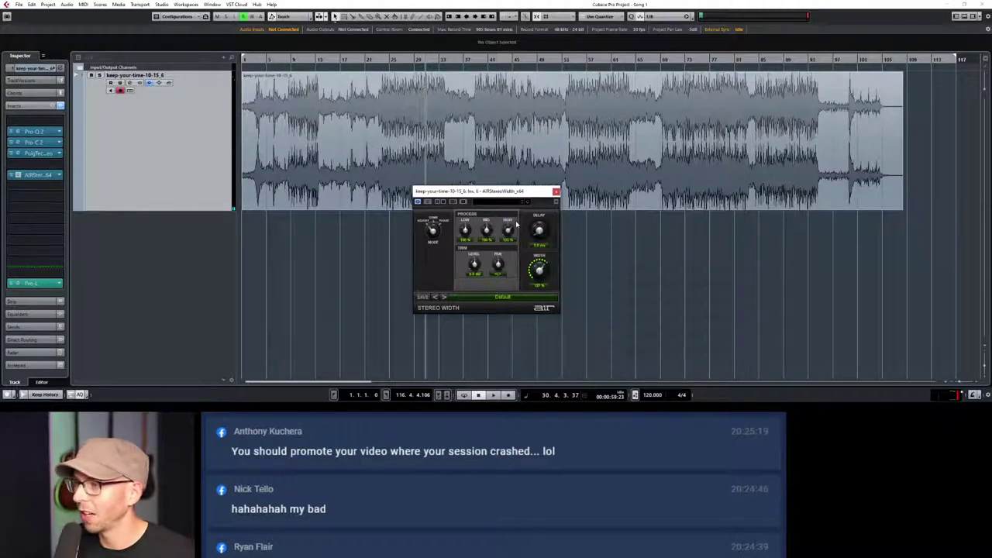
Audition the widened mix in short passes around bars 28 to 32 and close the Stereo Width plug-in
key(space)
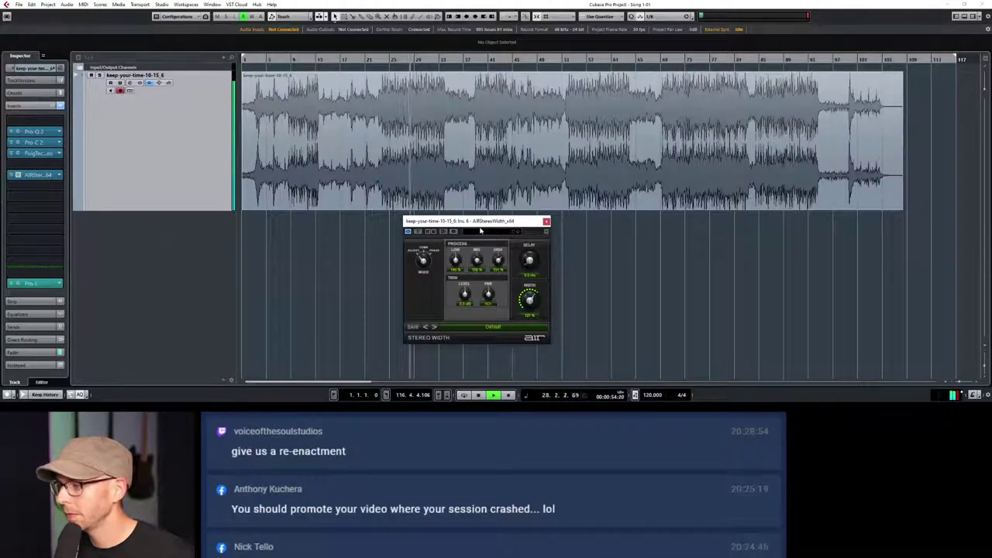
key(space)
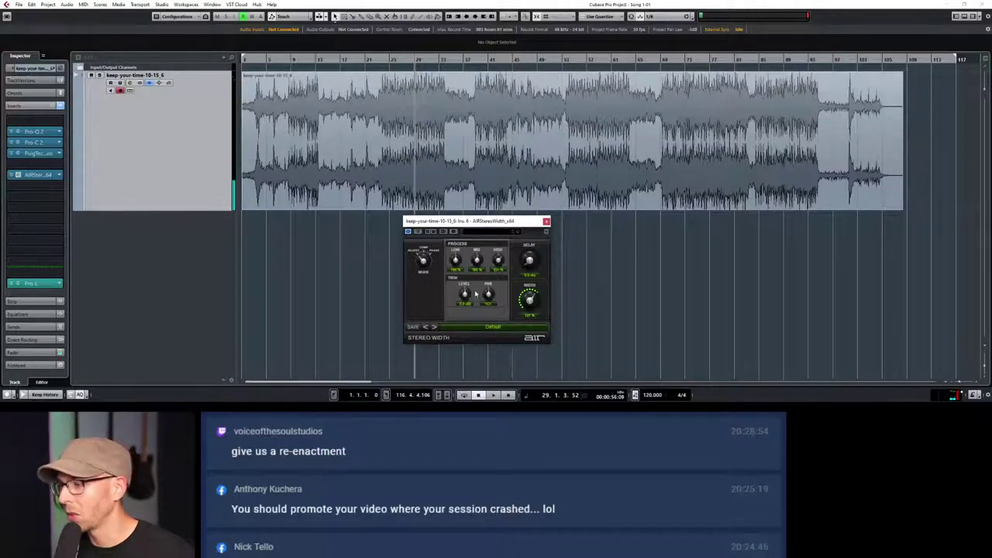
key(space)
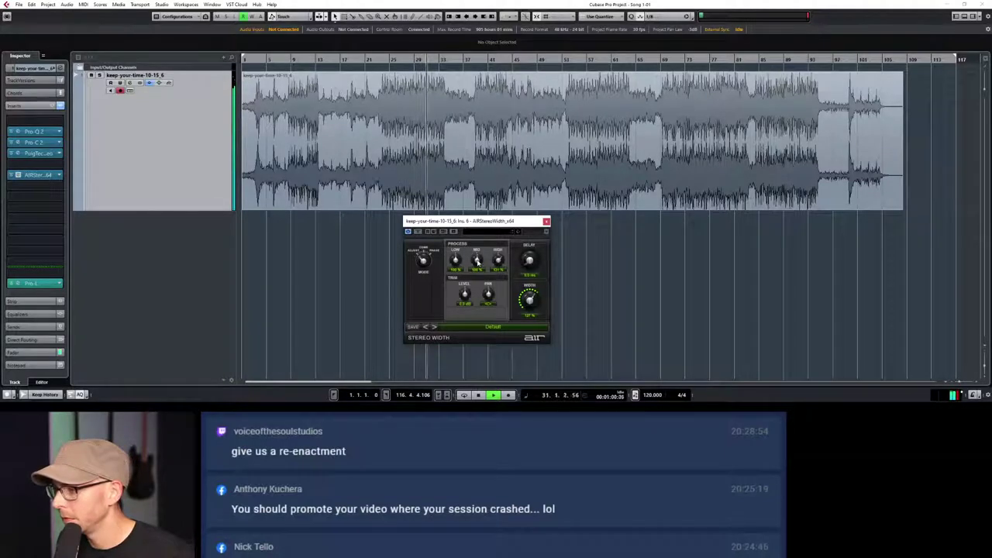
key(space)
click(545, 220)
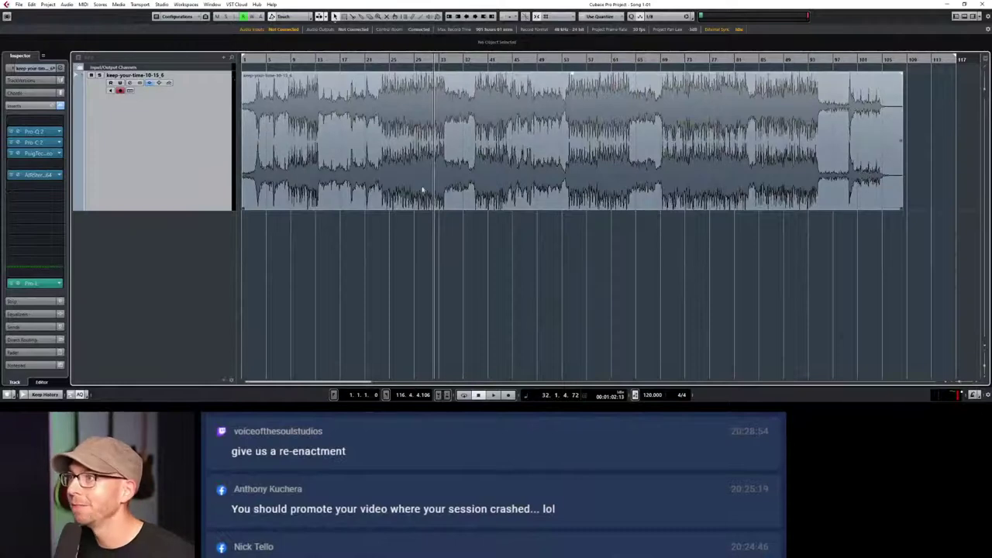
Cue playback at the louder section around bar 39 and listen to the mix
click(356, 60)
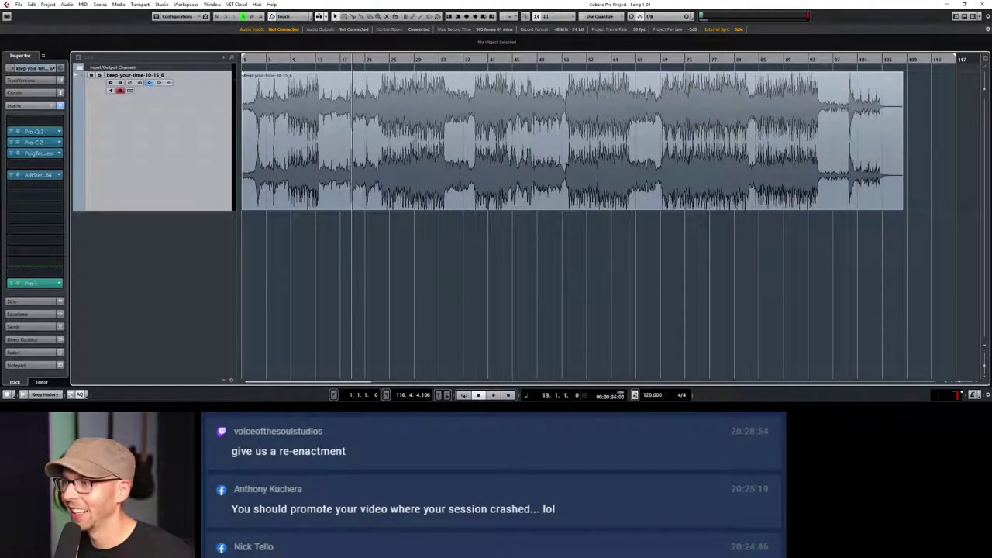
click(477, 59)
key(space)
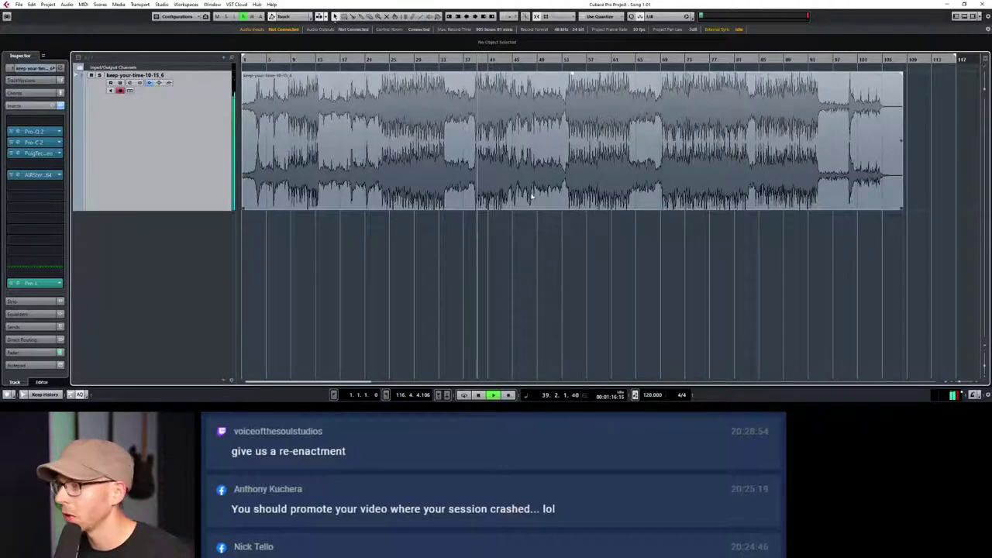
key(space)
click(47, 196)
text(eff)
key(BackSpace)
key(BackSpace)
key(BackSpace)
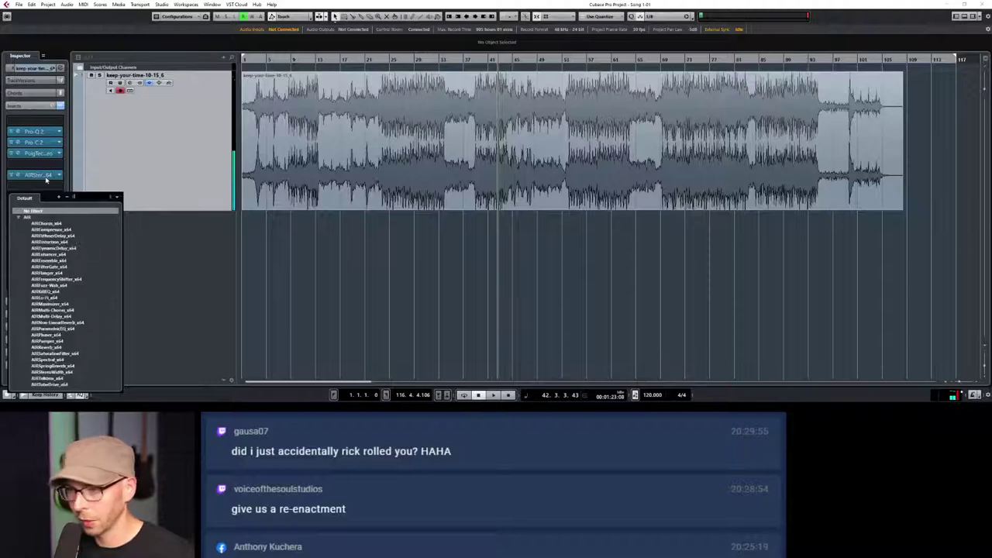
click(39, 186)
Insert the Pro-MB multiband compressor below AIRStereoWidth, leaving one empty slot between them
click(40, 197)
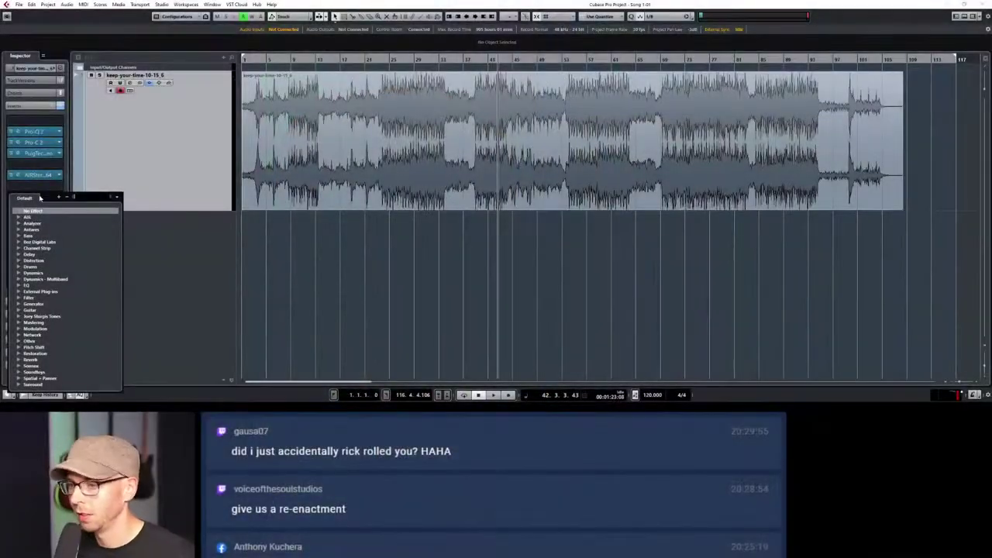
text(pro)
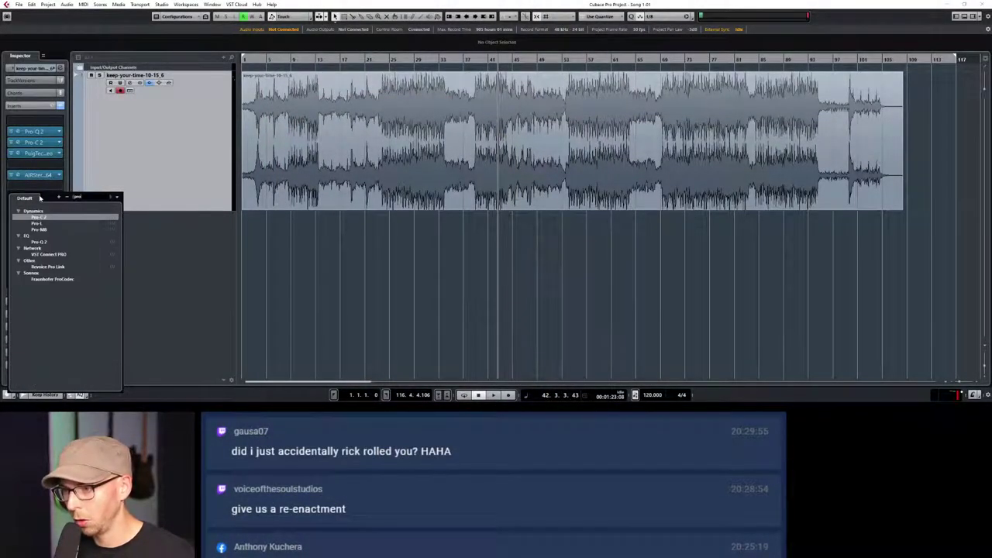
click(39, 230)
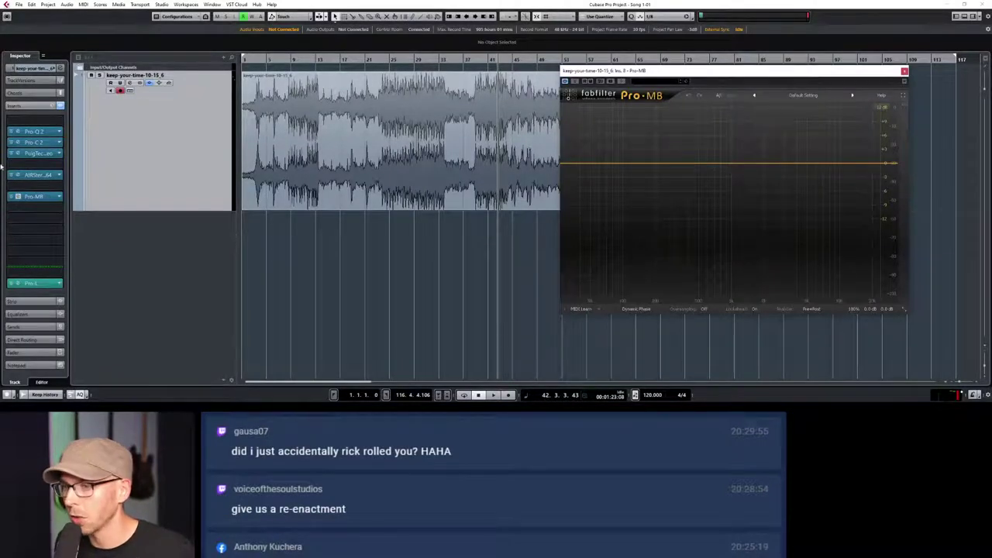
Insert Oxford Inflator Native below Pro-MB with one empty slot between them, and close the Inflator's window
click(33, 207)
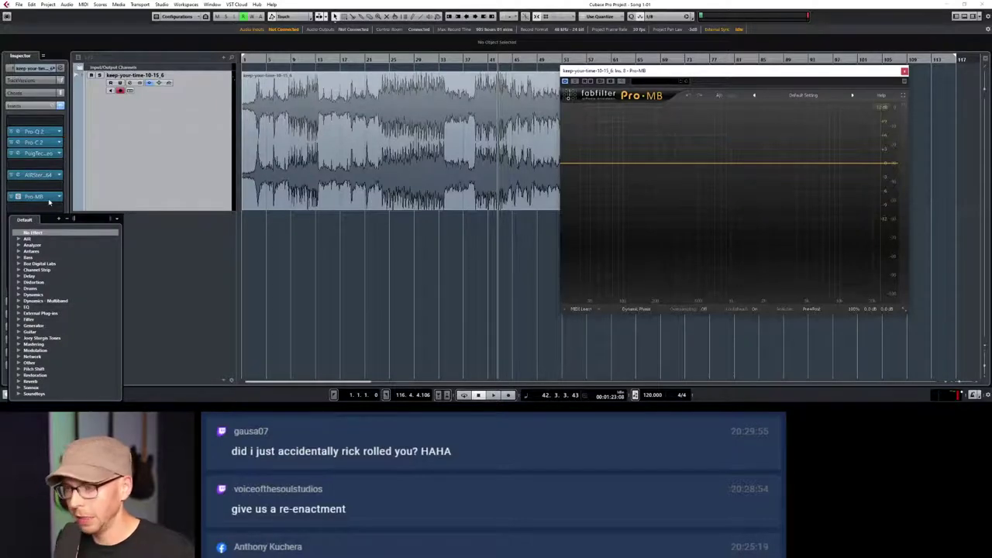
text(inflator)
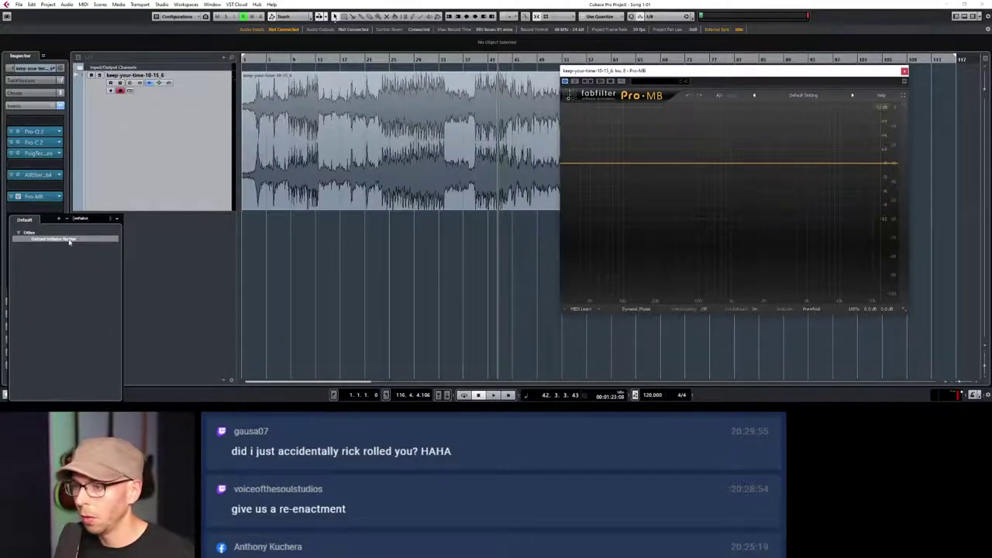
click(70, 240)
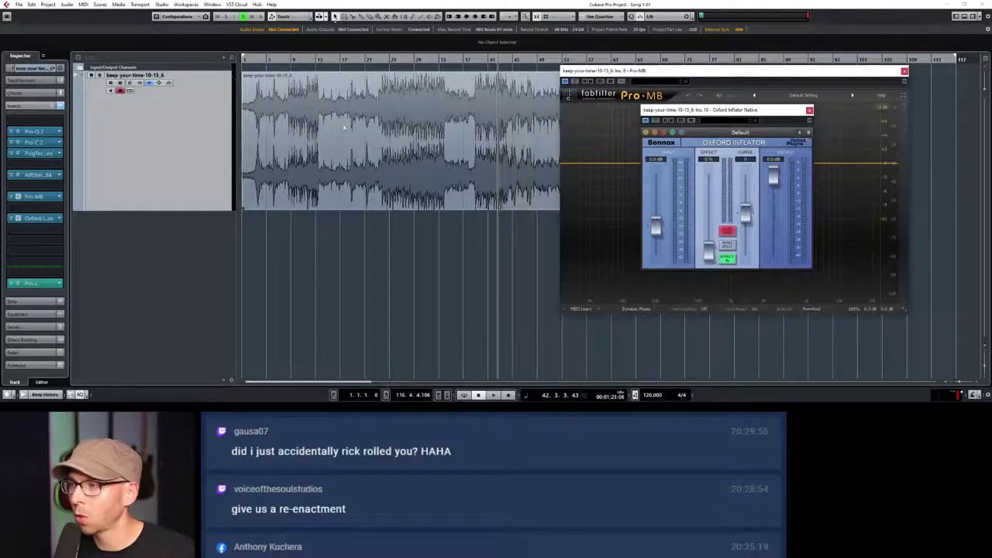
click(809, 111)
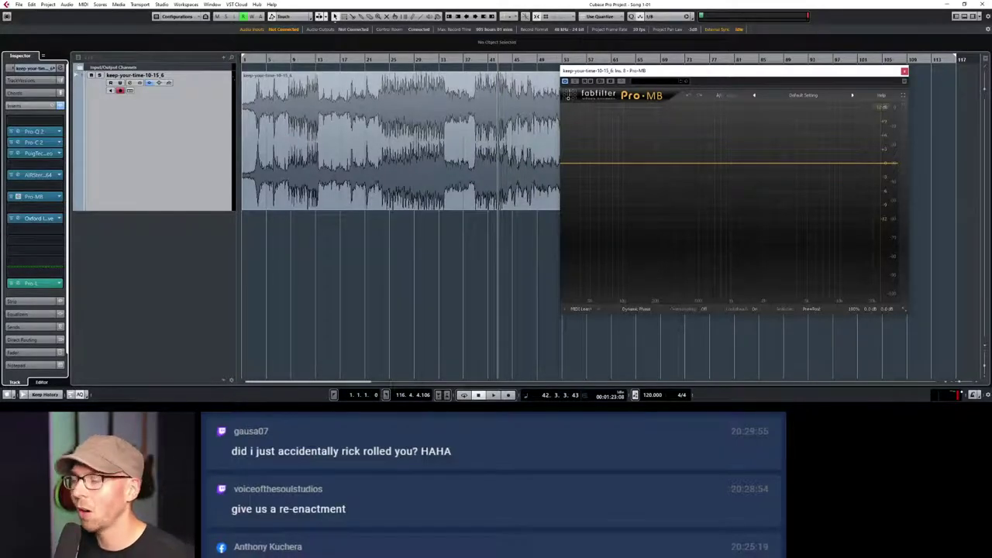
Play the mix from around bar 42 through the extended insert chain and close the Pro-MB window
key(space)
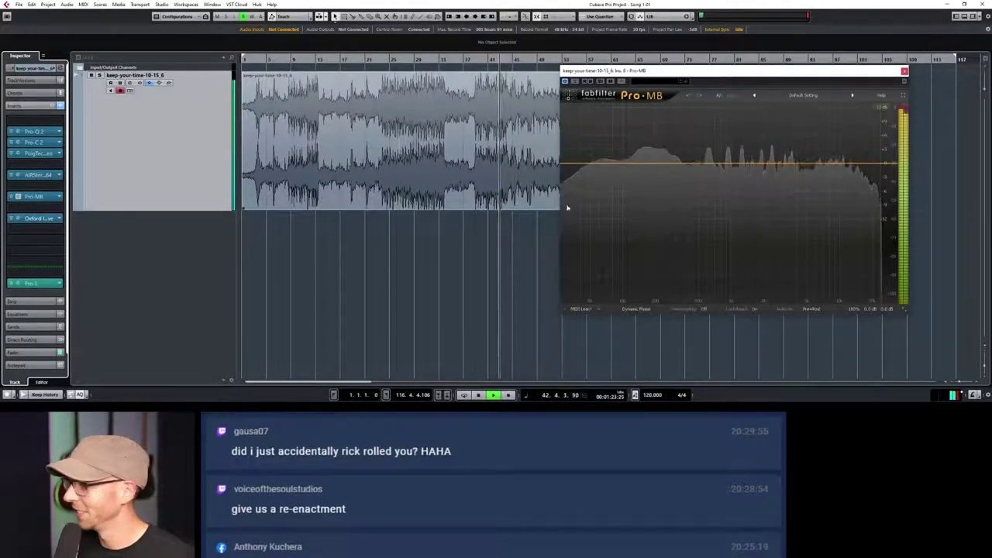
click(904, 72)
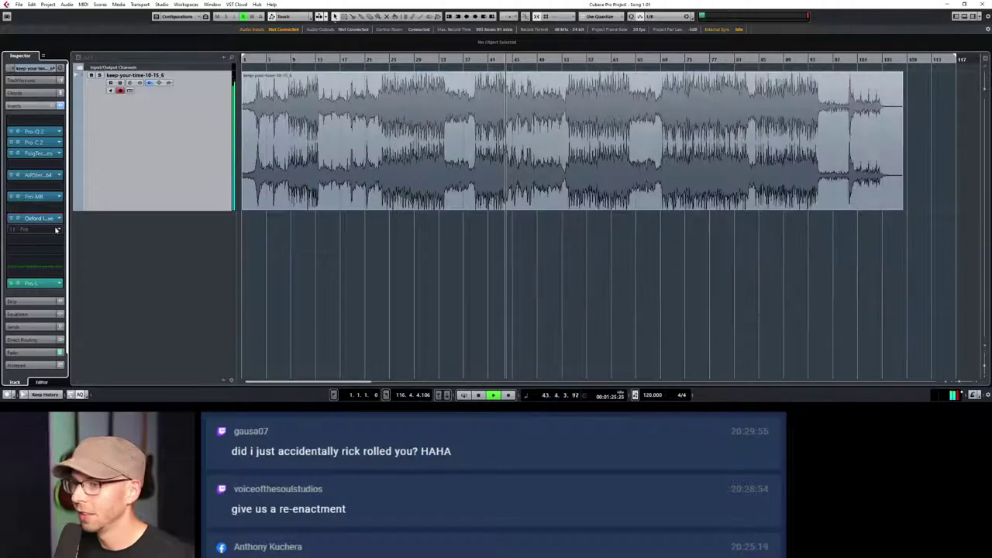
key(space)
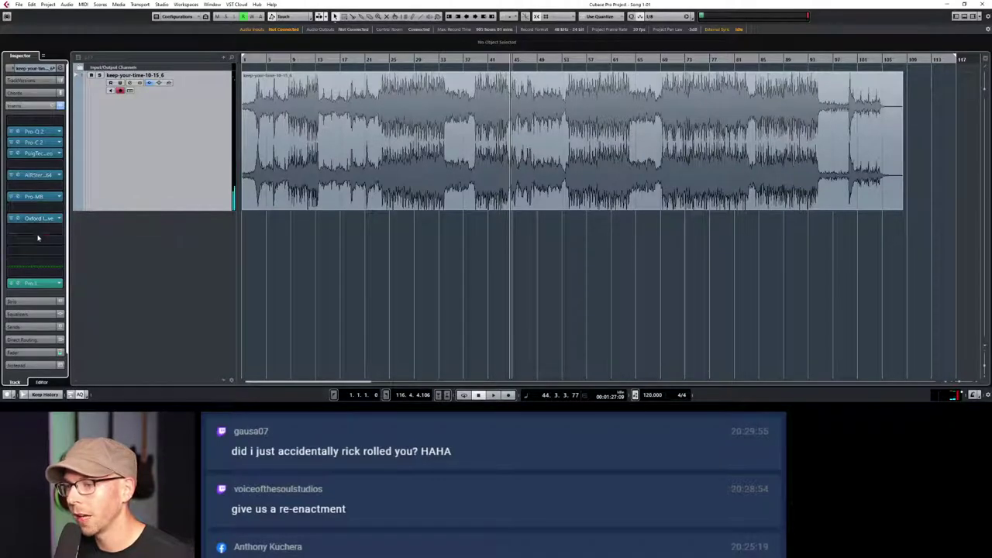
Insert Kramer Tape Stereo below Oxford Inflator with one empty slot between them, close its window and bypass the plug-in
click(39, 230)
text(tape)
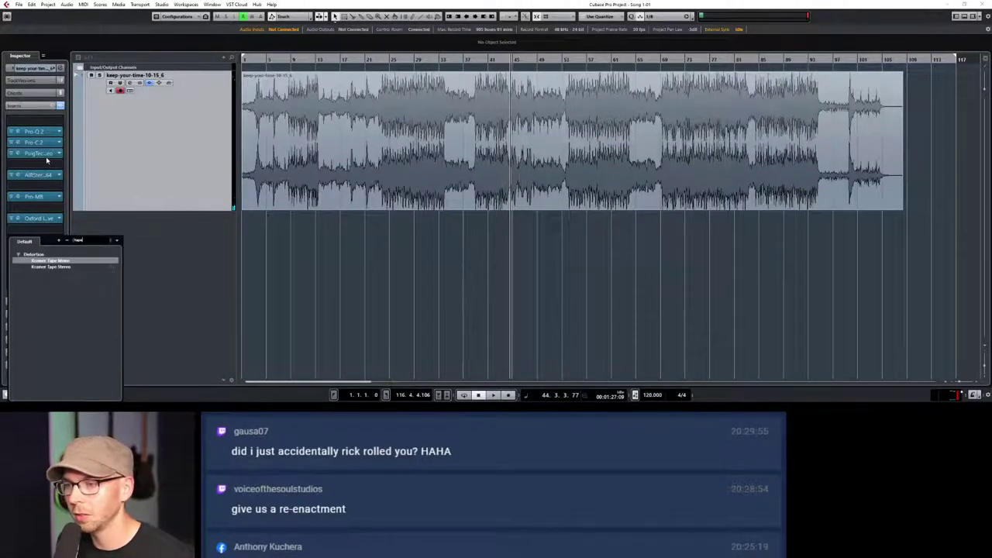
click(55, 267)
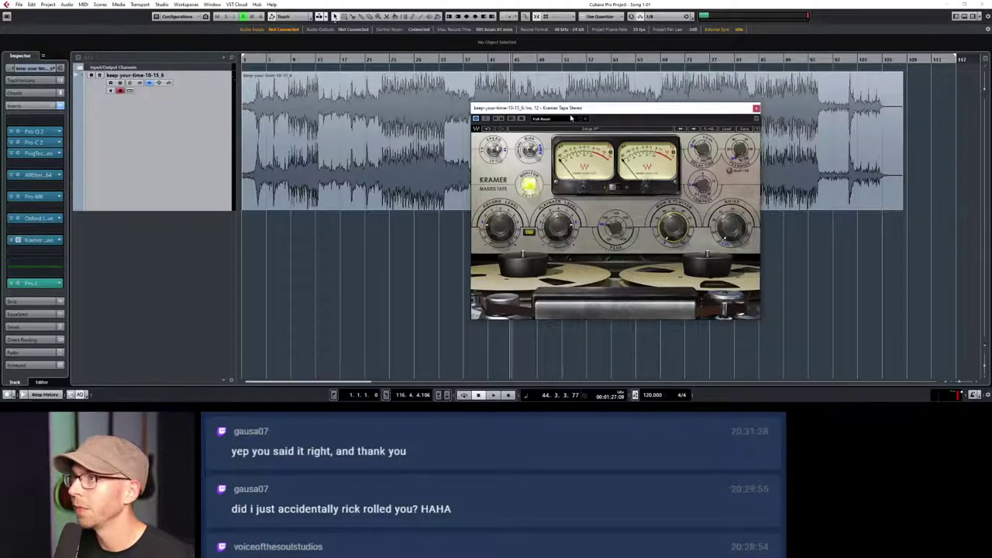
click(286, 60)
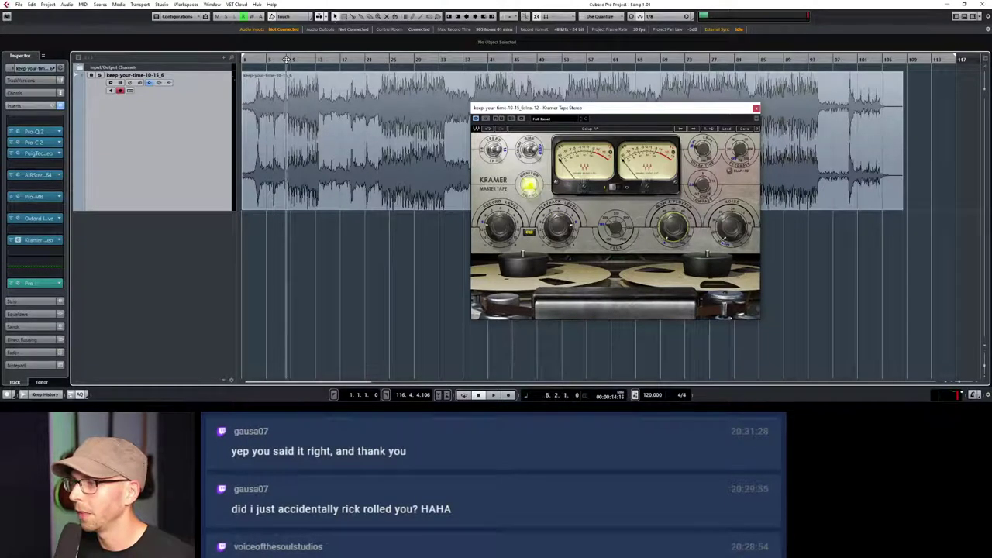
mouse_move(566, 225)
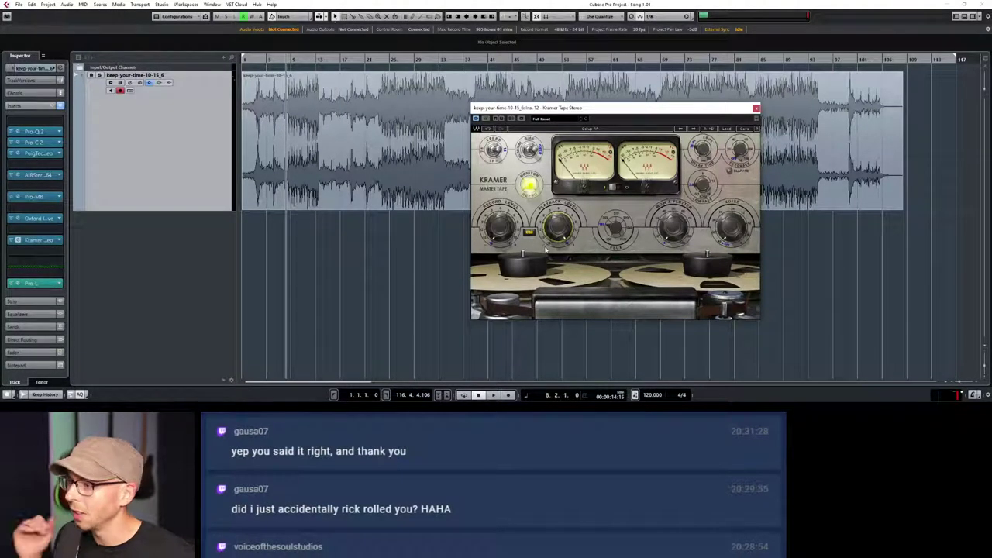
click(756, 108)
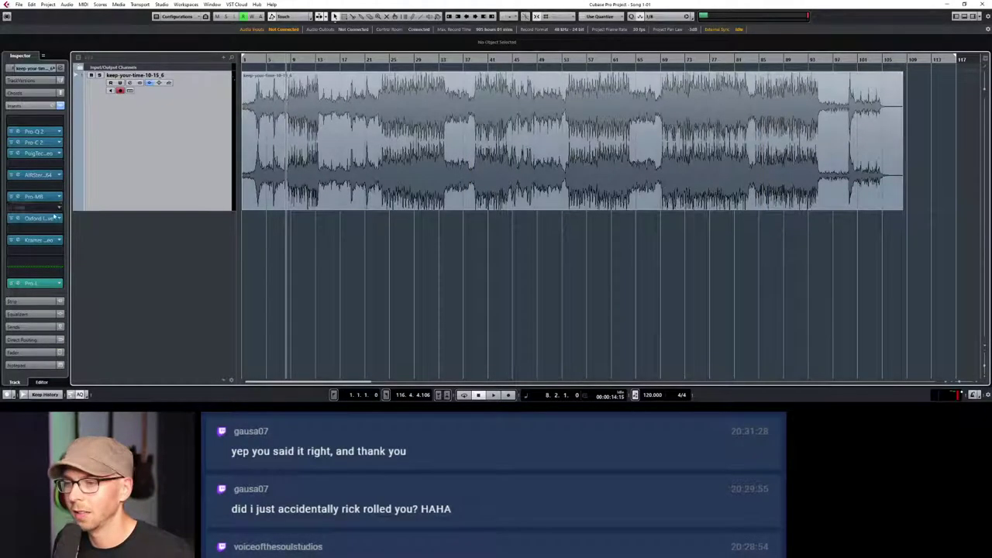
click(10, 240)
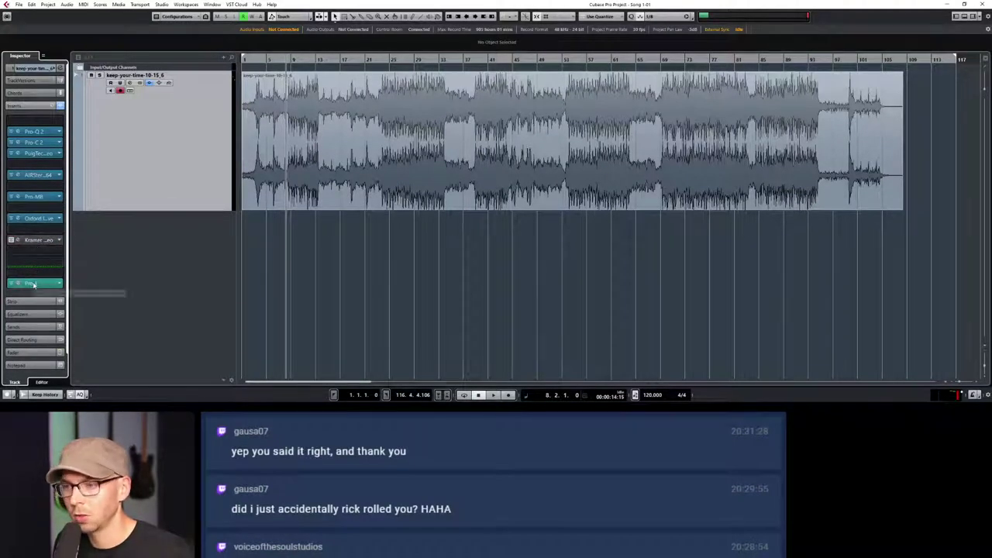
Play the mix from the start with Pro-MB open and add a compression band in the low frequencies
click(245, 60)
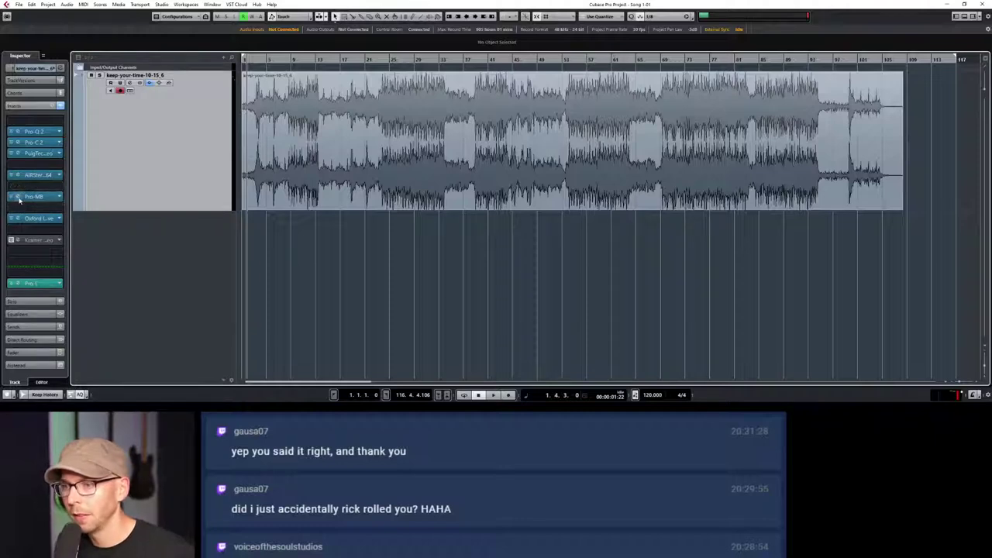
click(22, 198)
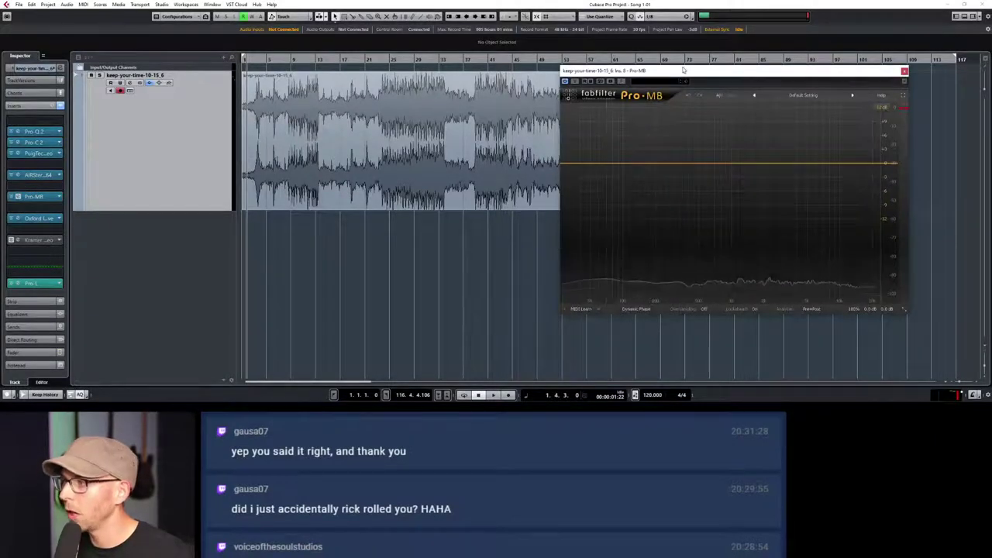
drag(684, 69, 675, 154)
key(space)
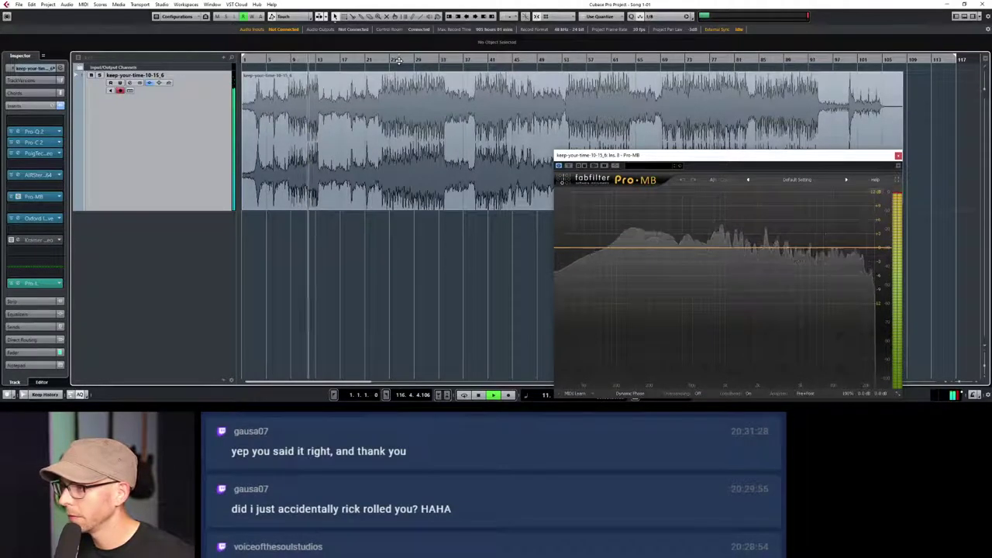
click(585, 249)
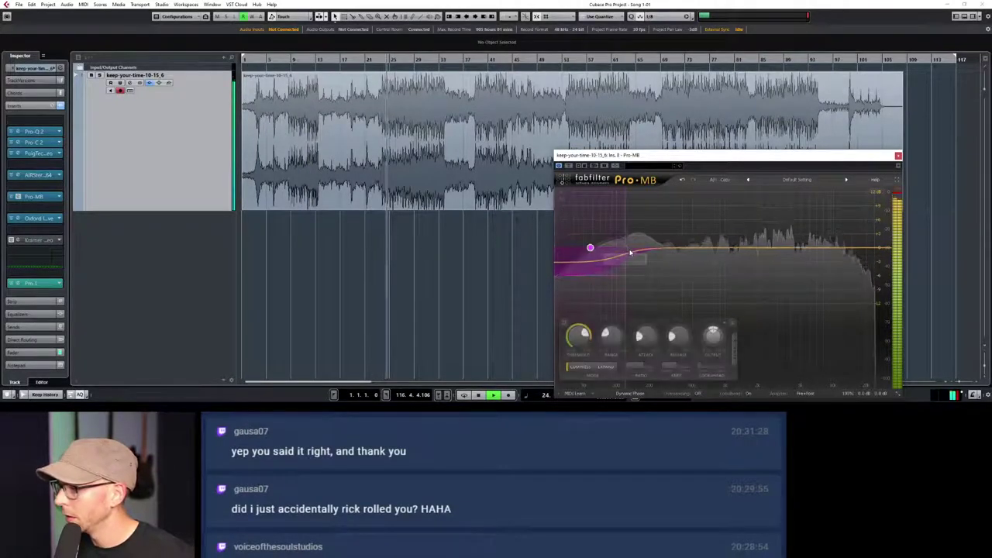
Solo Pro-MB's low band and lower its high crossover while playing the mix from around bar 24
key(space)
drag(659, 159, 663, 93)
mouse_move(629, 188)
mouse_down()
mouse_move(664, 188)
mouse_move(633, 187)
mouse_up()
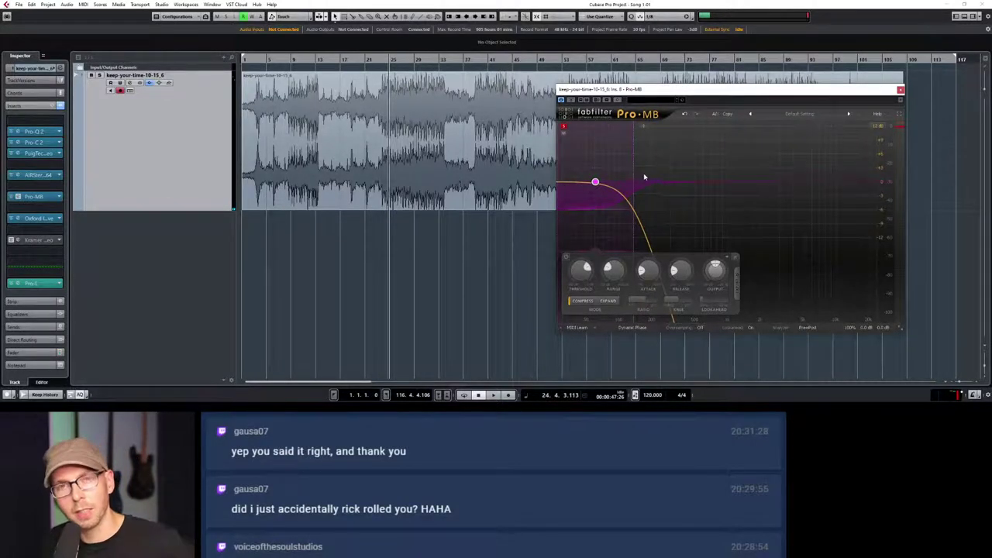
key(space)
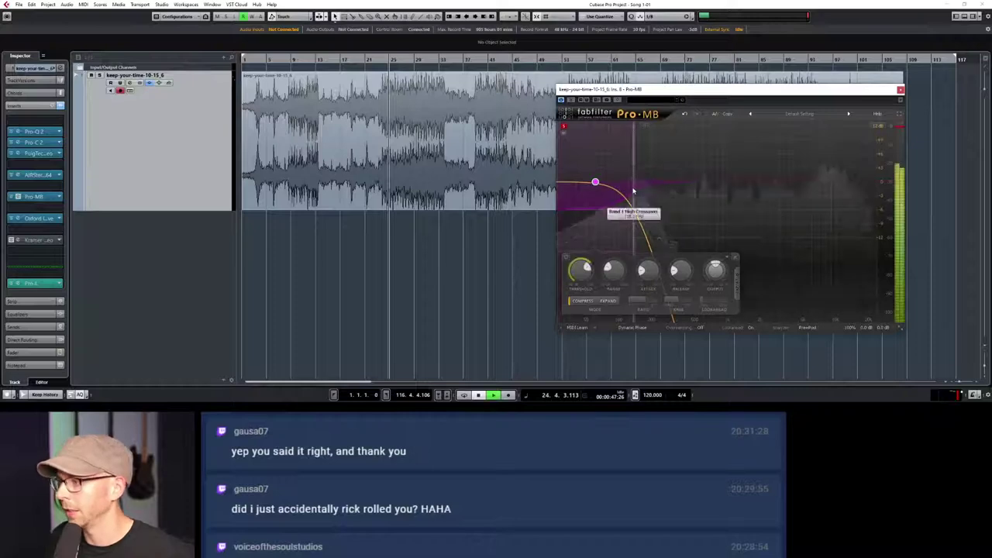
drag(634, 183, 619, 180)
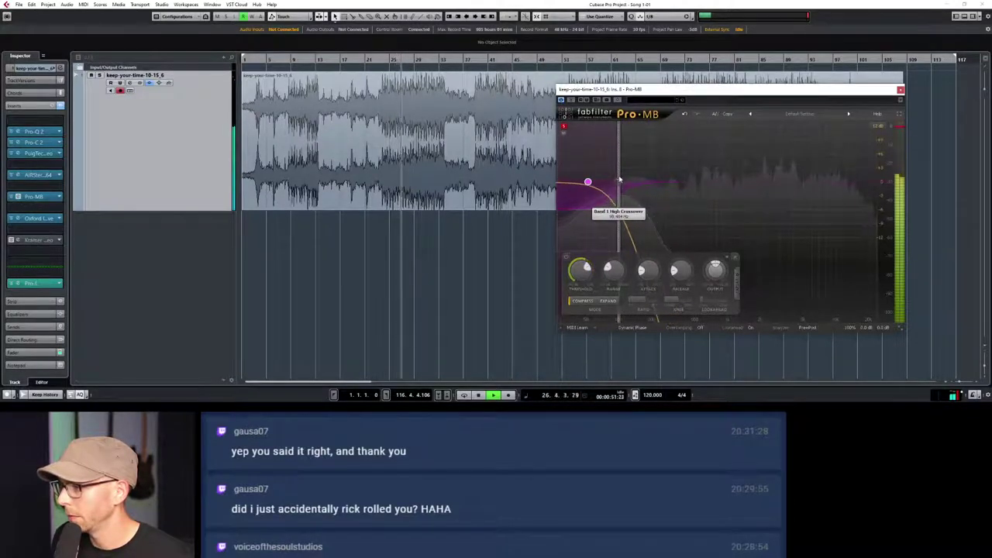
key(space)
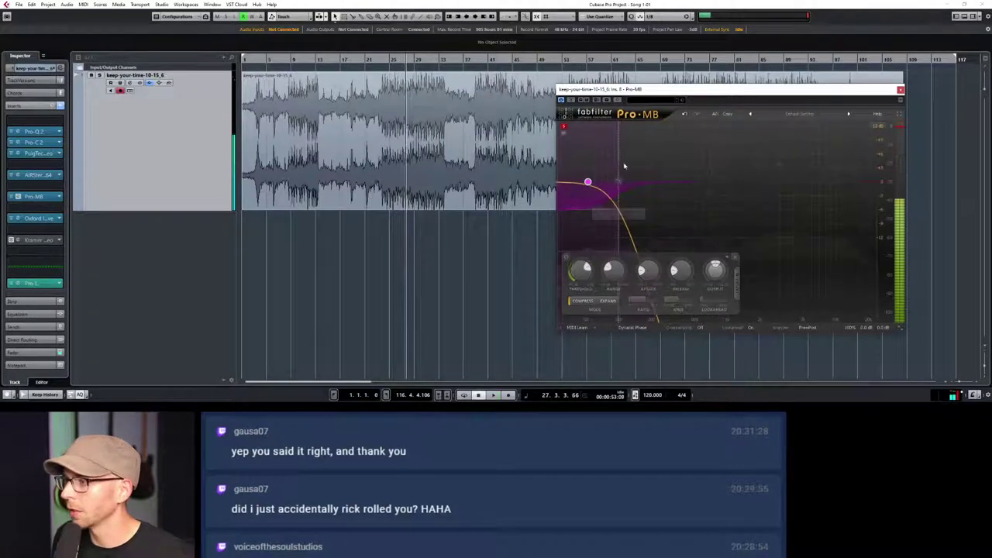
Add a second Pro-MB band directly above the low band, solo it during playback and lower its crossovers
click(640, 130)
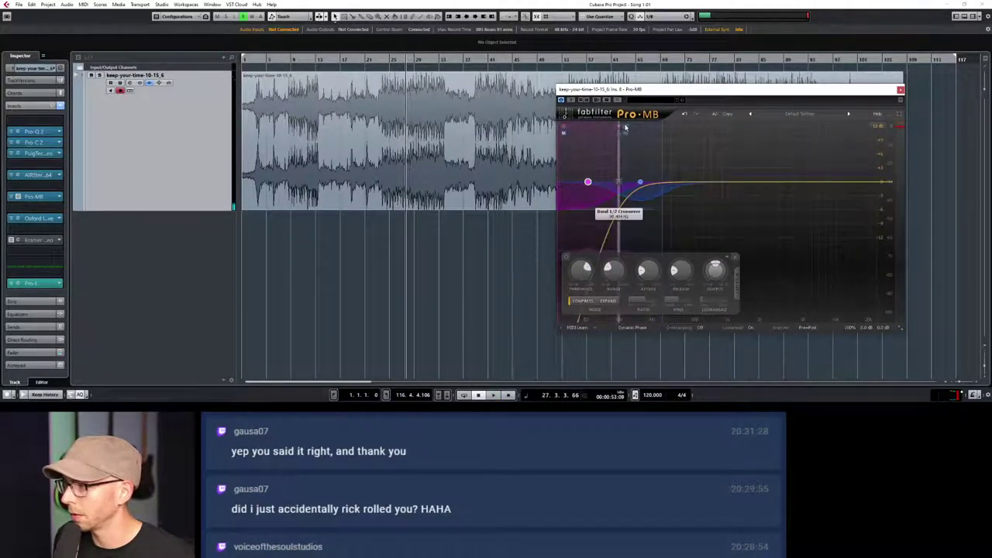
key(space)
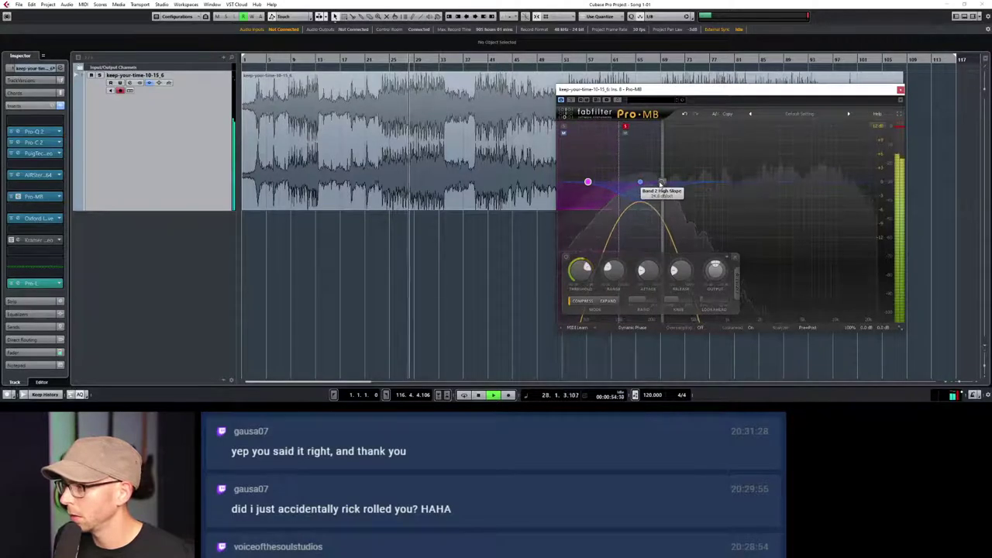
drag(663, 181, 613, 180)
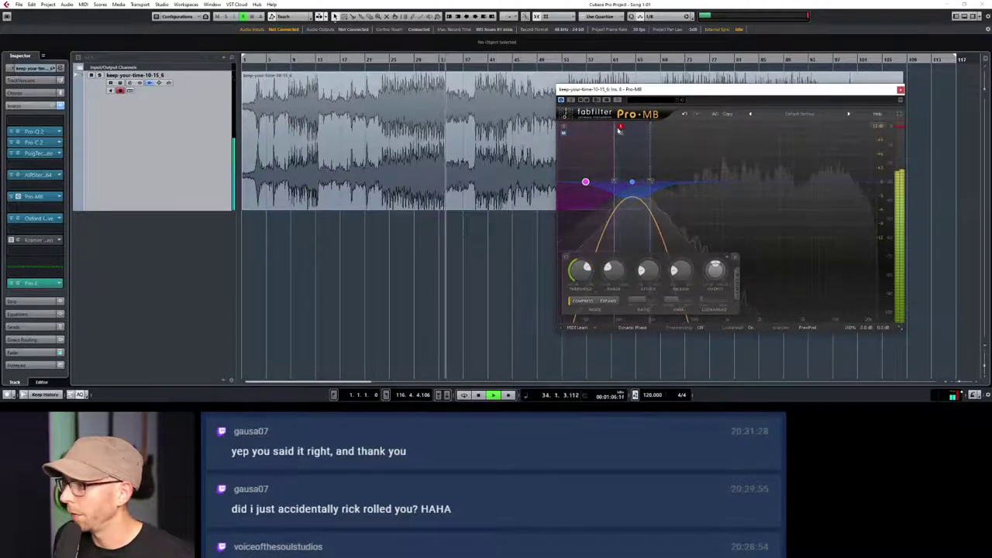
Stop playback and raise the output level of Pro-MB's band 1 to about +2.75 dB
key(space)
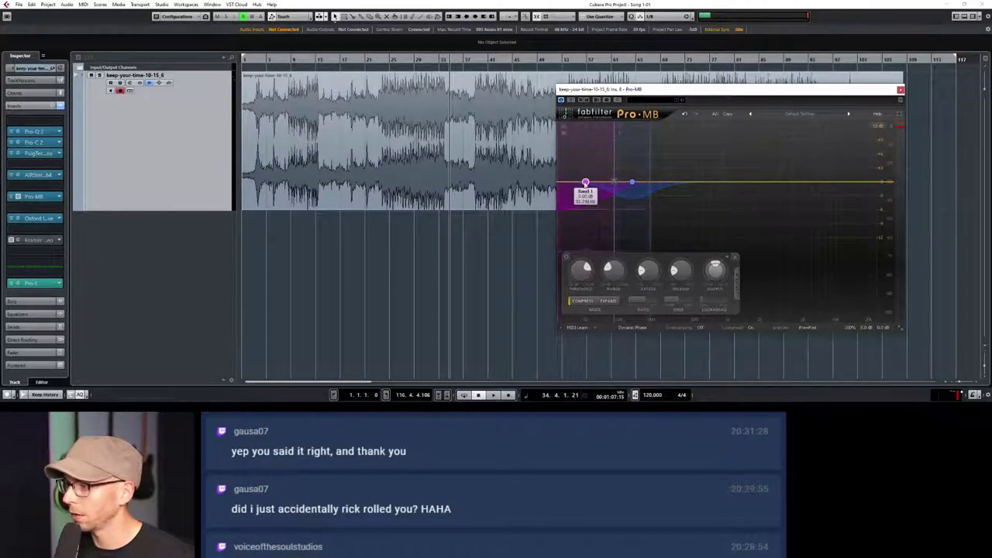
drag(585, 181, 586, 176)
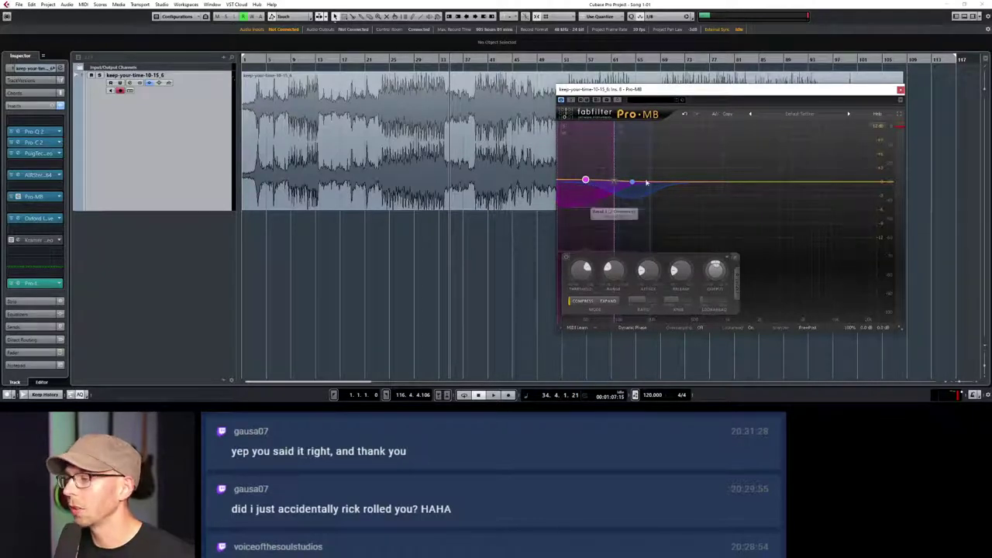
drag(585, 180, 585, 169)
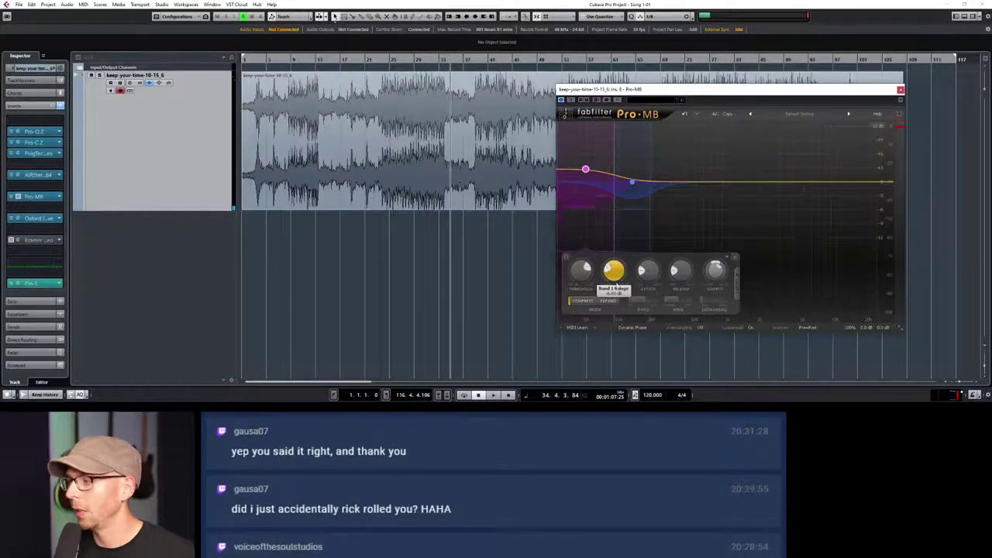
Play the mix while deepening band 1's compression range, slowing its attack and shortening its release, checking the Attack help text
key(space)
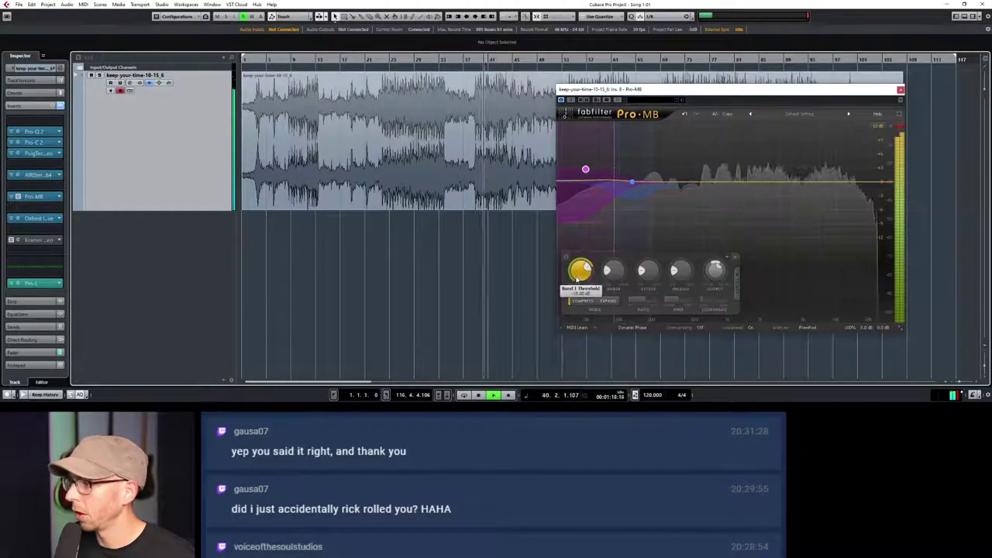
mouse_move(587, 267)
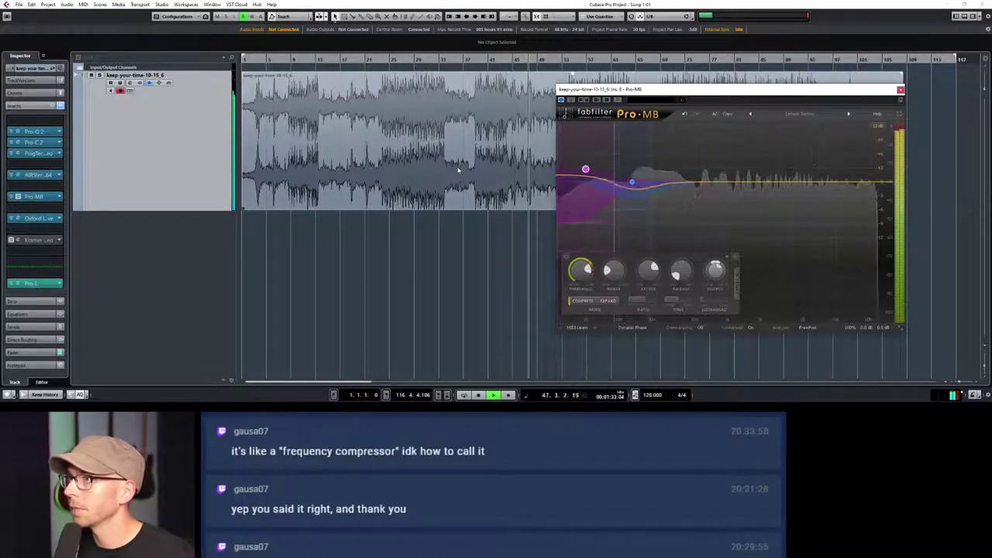
mouse_move(617, 182)
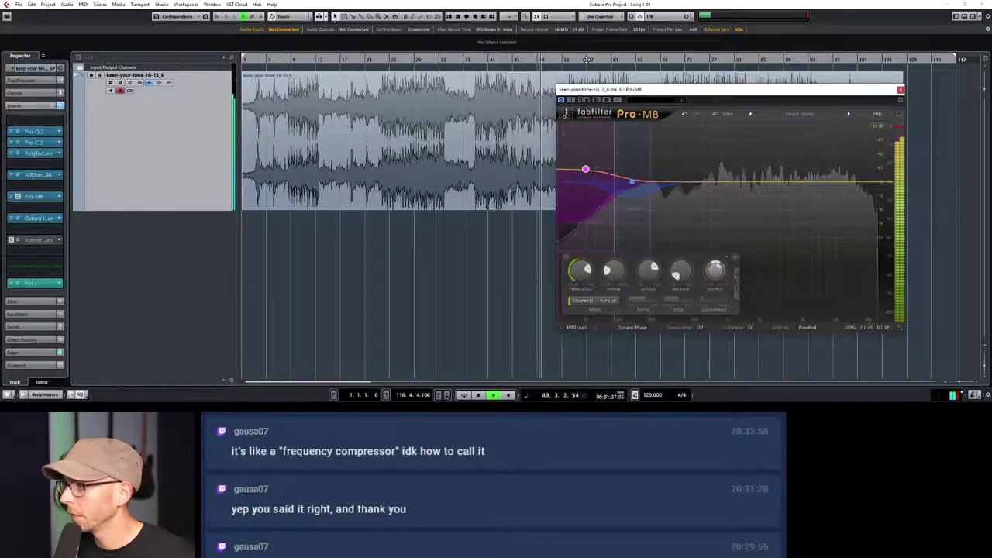
drag(597, 89, 660, 94)
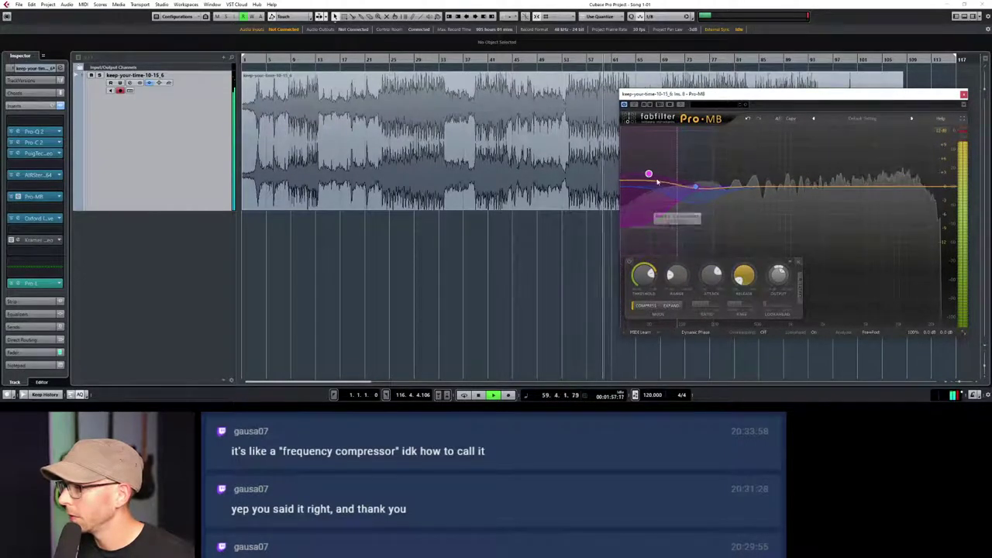
key(space)
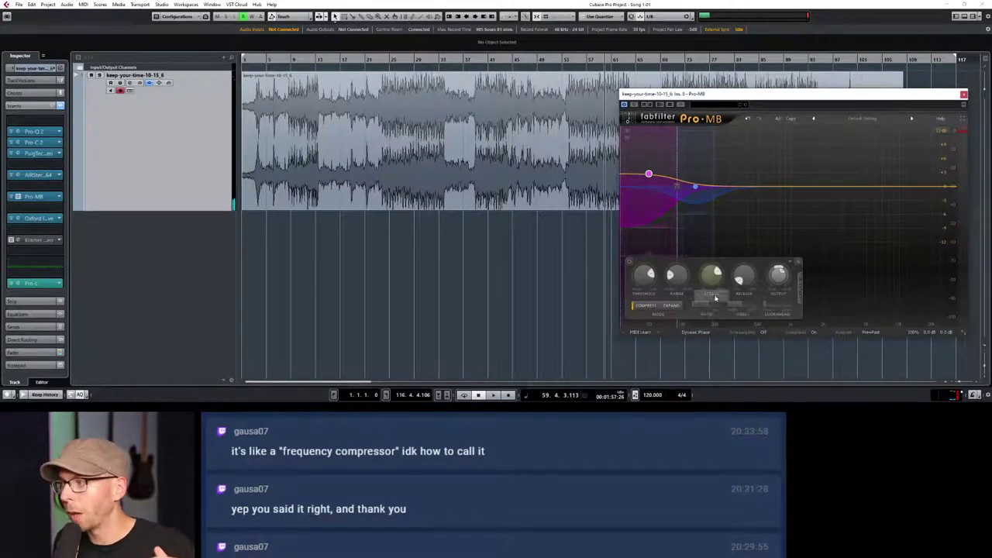
mouse_move(710, 278)
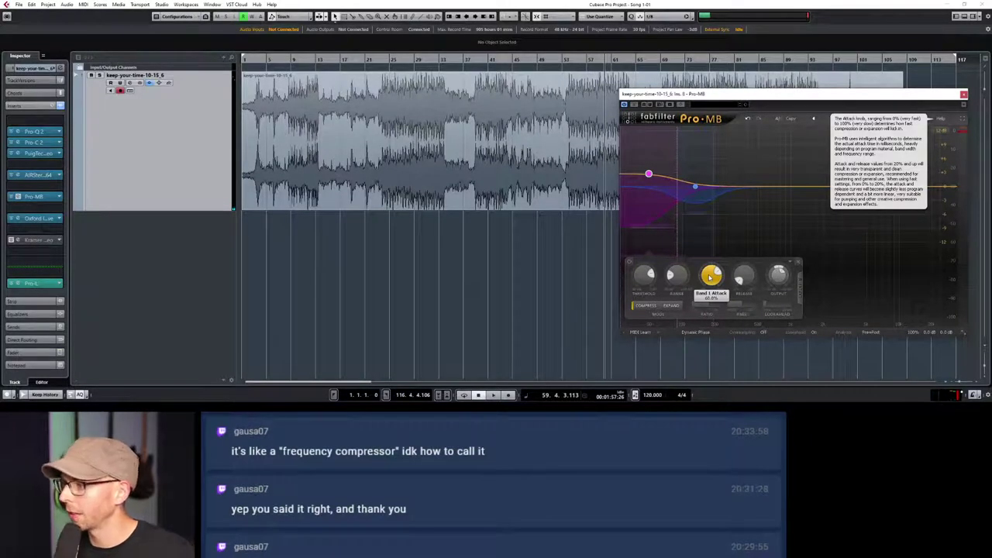
key(space)
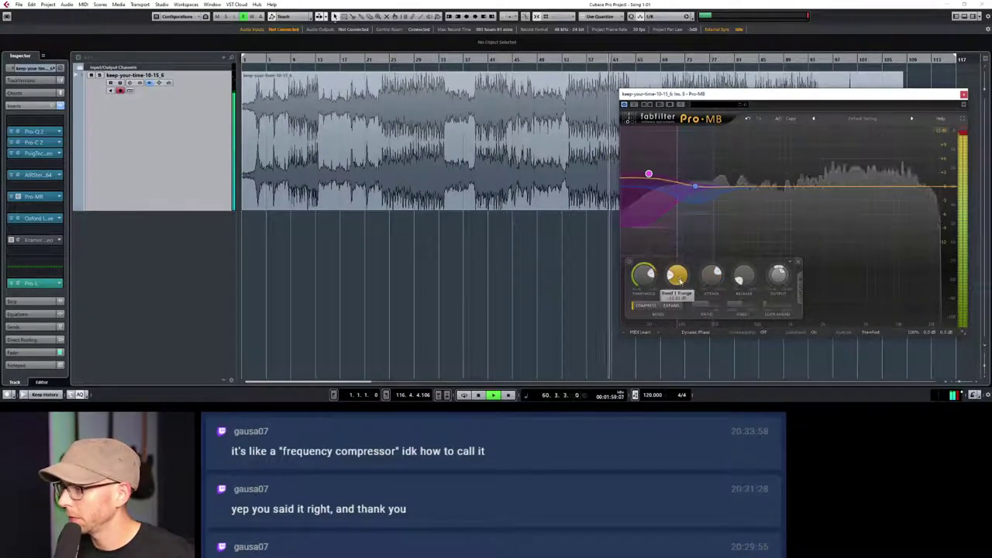
key(space)
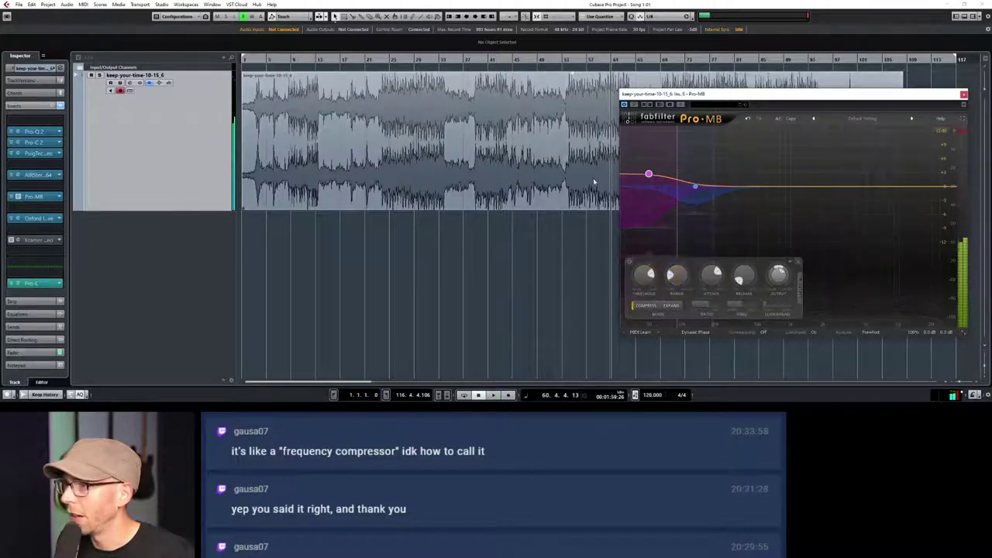
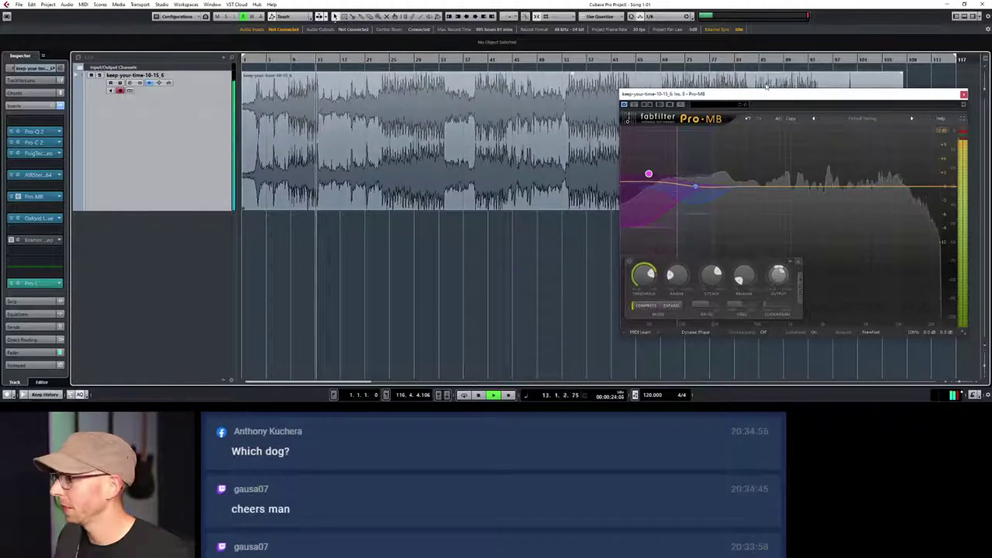
Reposition the Pro-MB window to uncover the waveform, and lengthen band 1's release while playing from around bar 24
drag(769, 94, 599, 100)
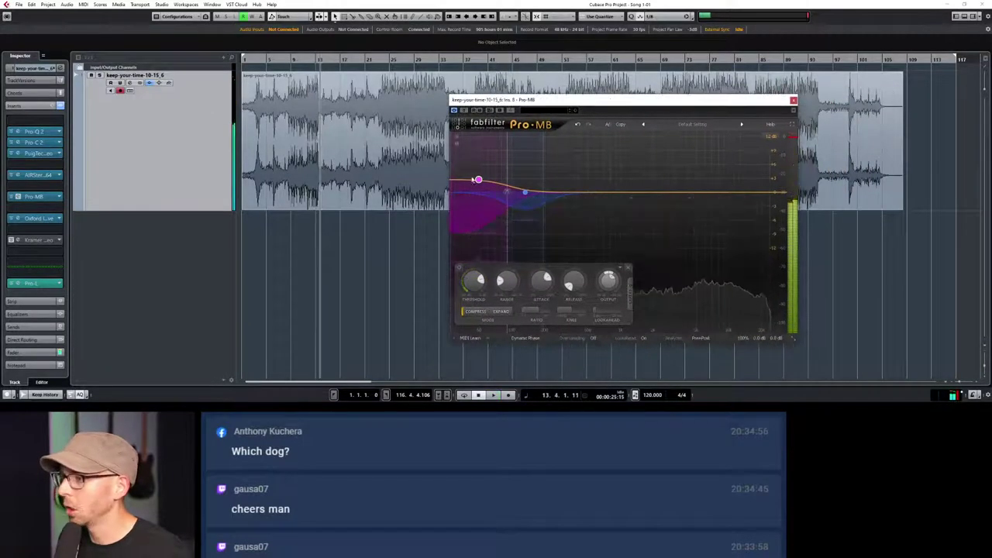
drag(533, 114, 624, 108)
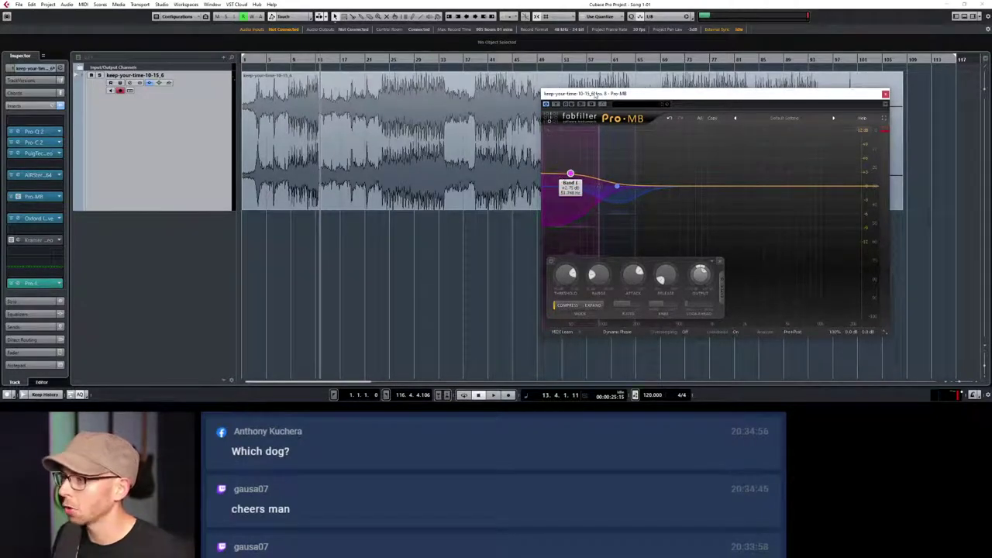
drag(595, 94, 623, 119)
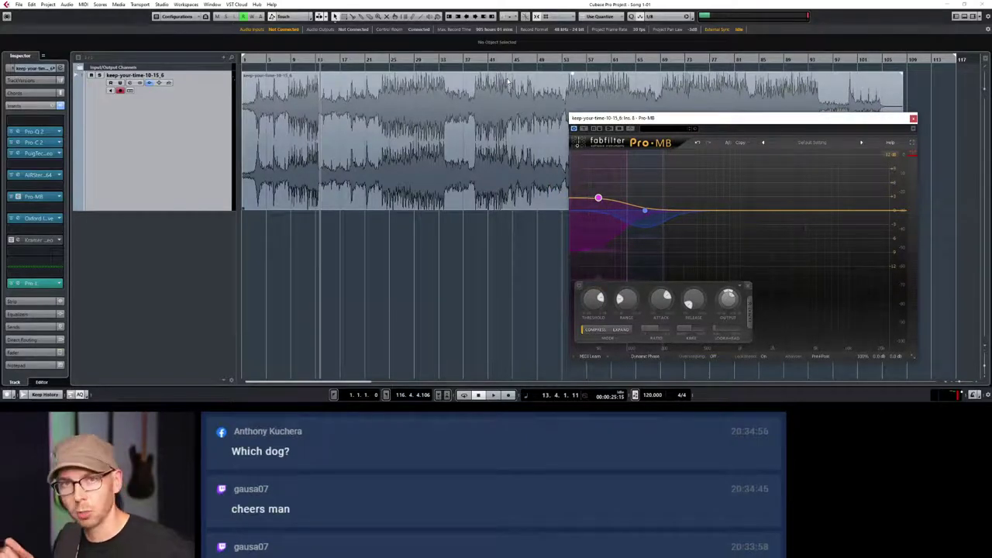
key(space)
click(380, 60)
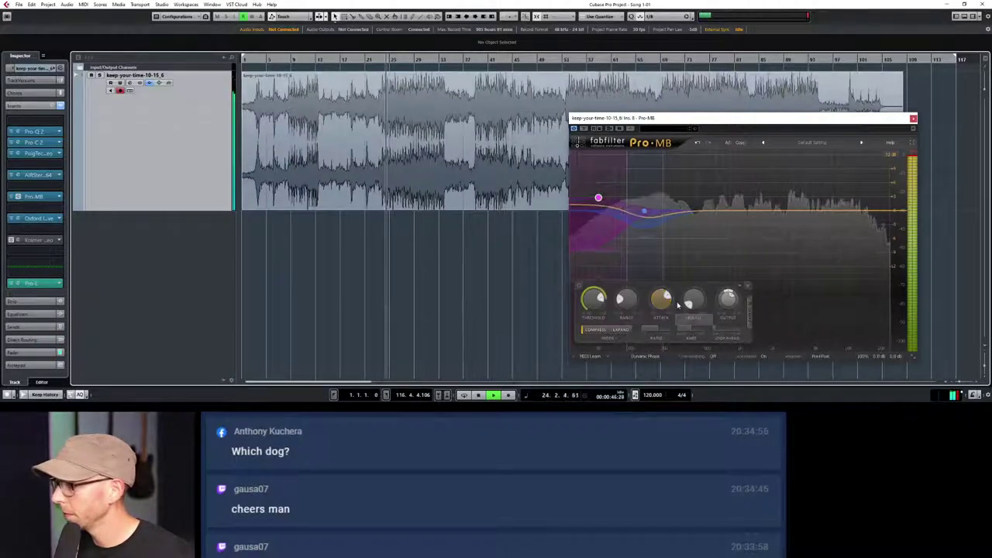
drag(691, 303, 698, 267)
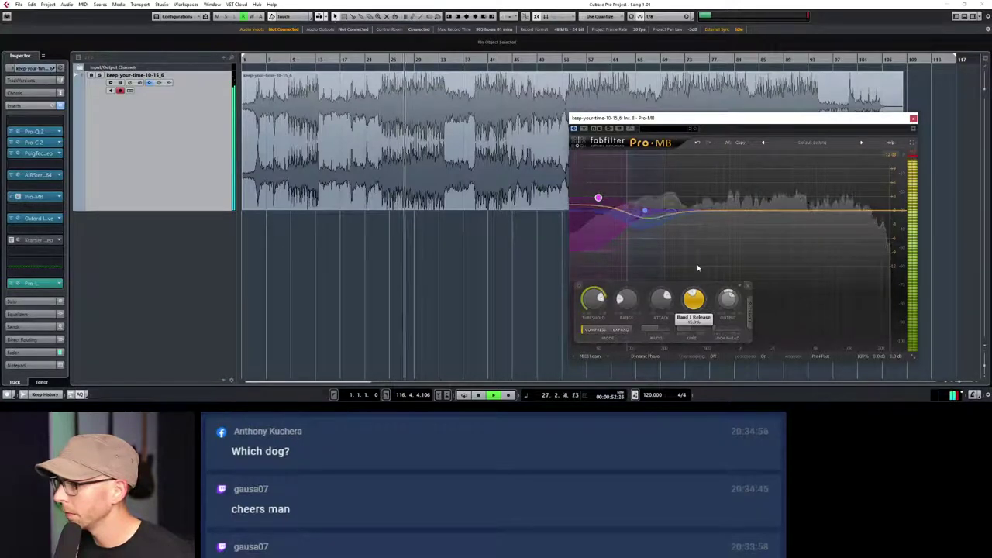
drag(698, 267, 697, 272)
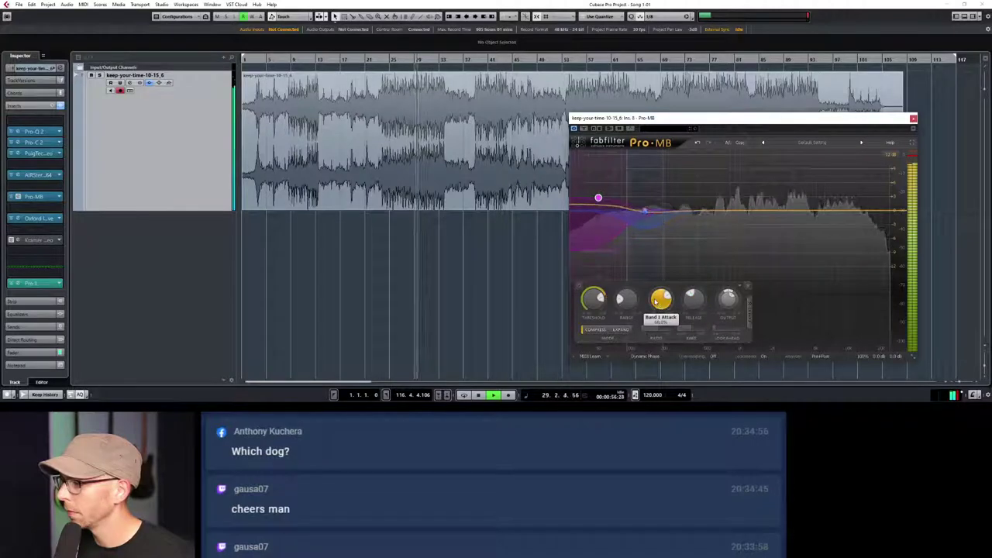
Shorten the release of Pro-MB's band 1 while playing the mix and turn on cycle playback
key(space)
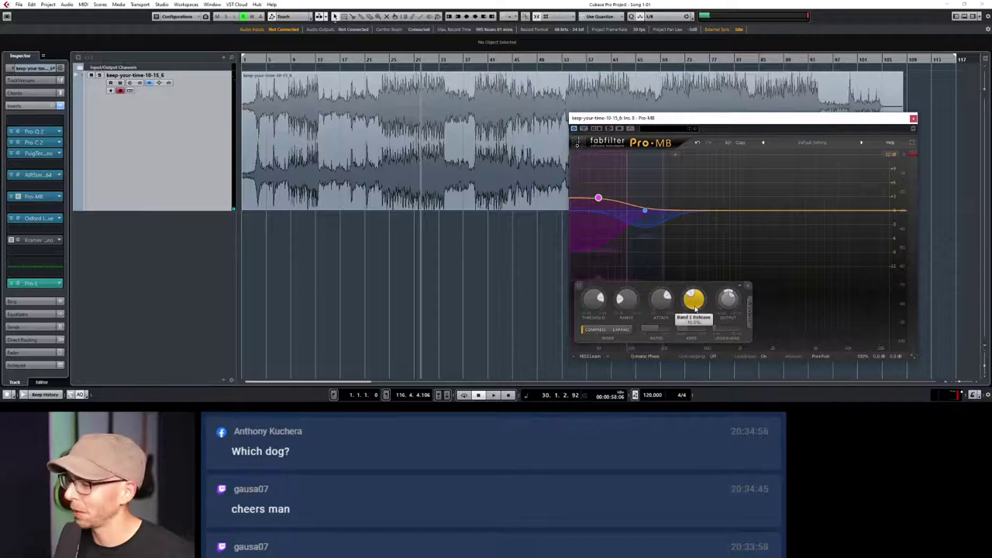
mouse_move(695, 308)
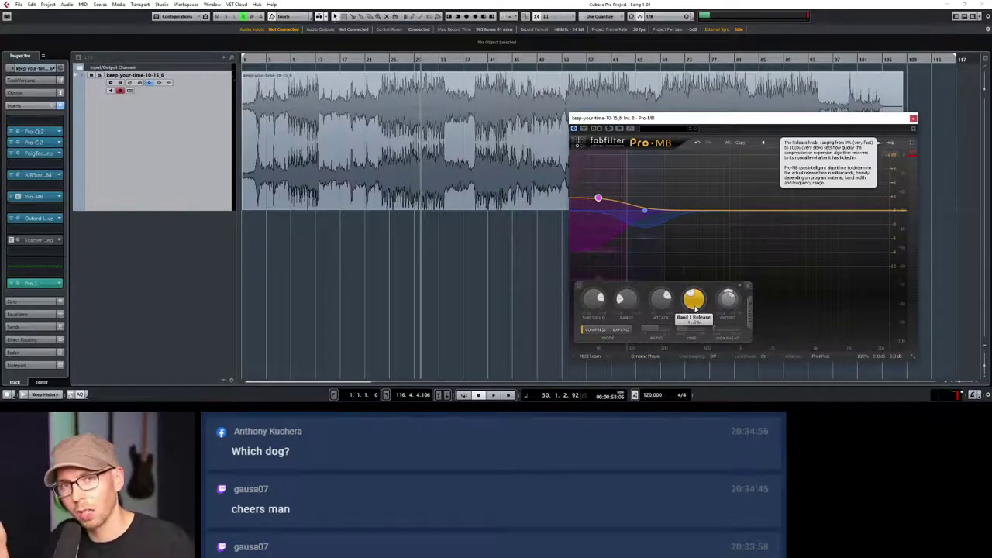
key(space)
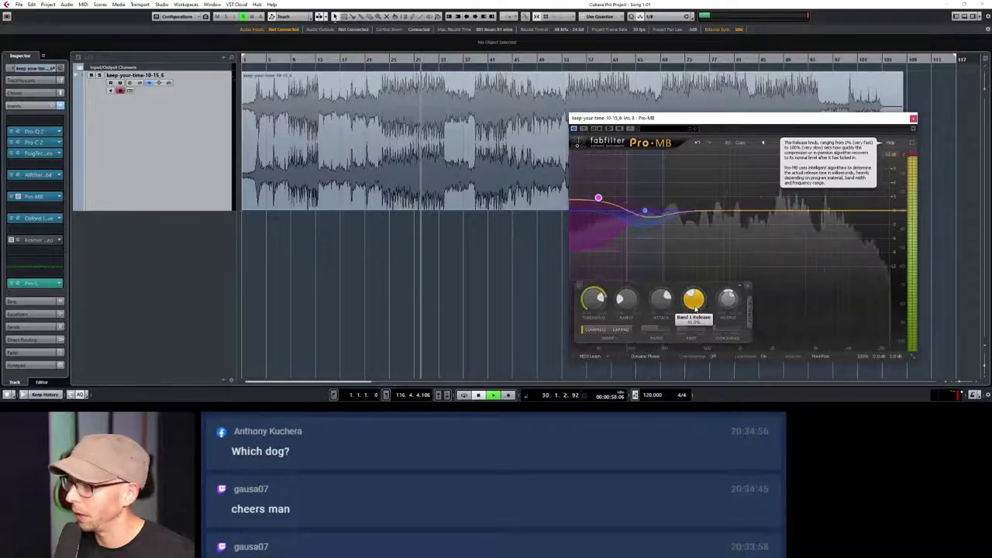
drag(699, 301, 695, 324)
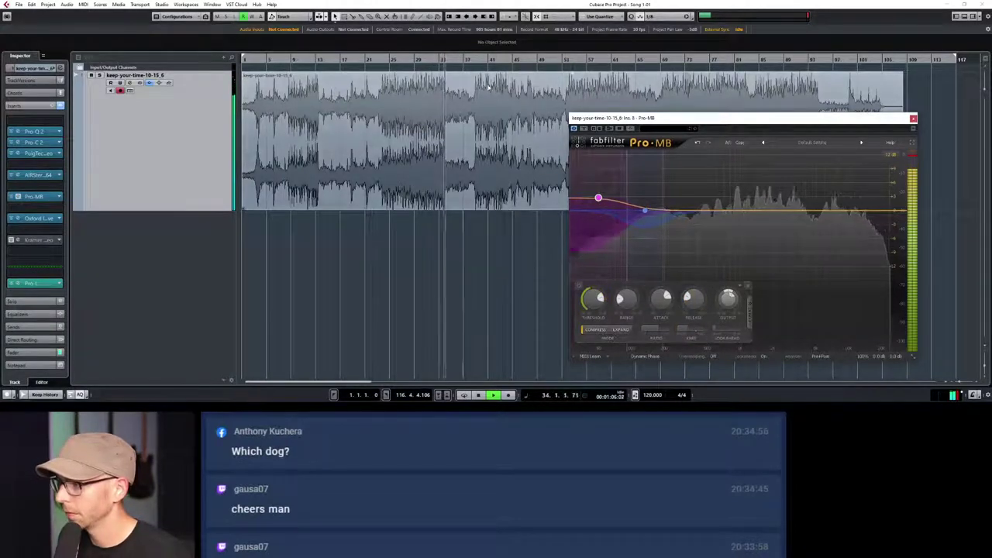
key(slash)
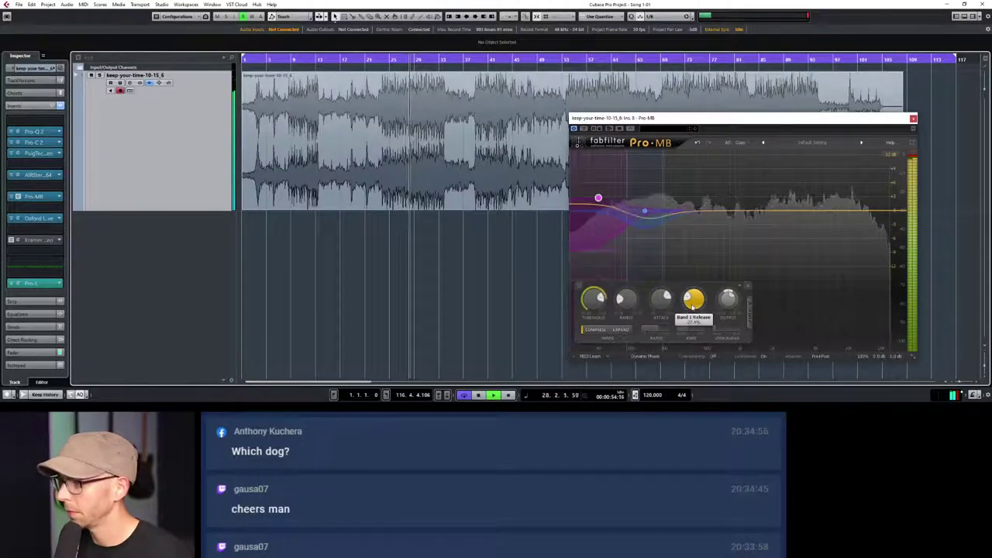
mouse_move(694, 305)
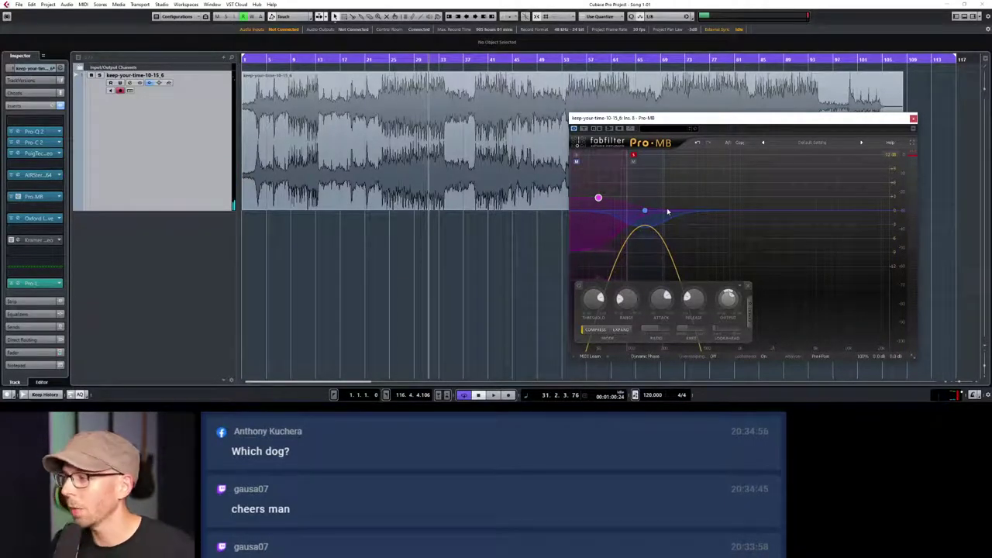
Audition Pro-MB's band 2 in solo around bars 31 to 34 and remove that band
key(space)
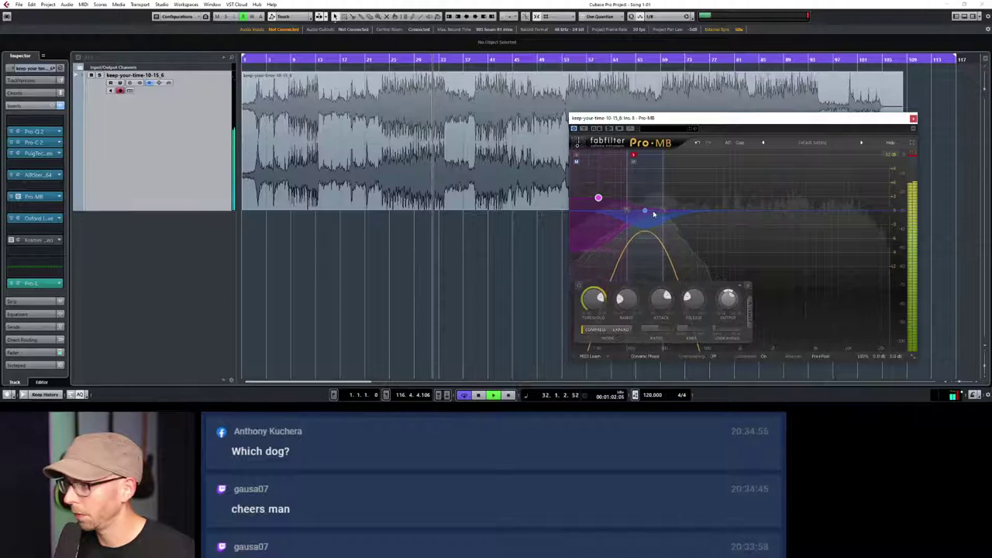
key(space)
mouse_move(645, 212)
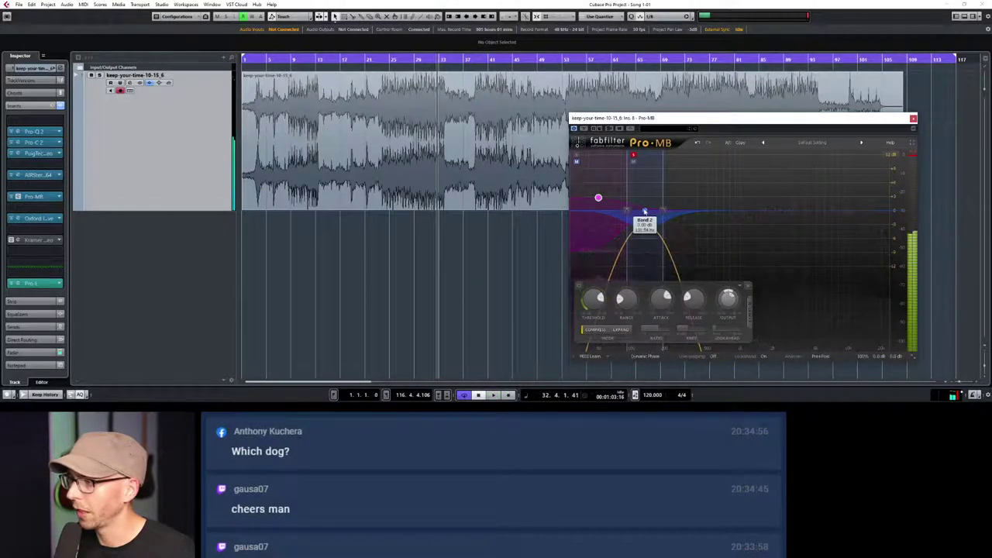
key(space)
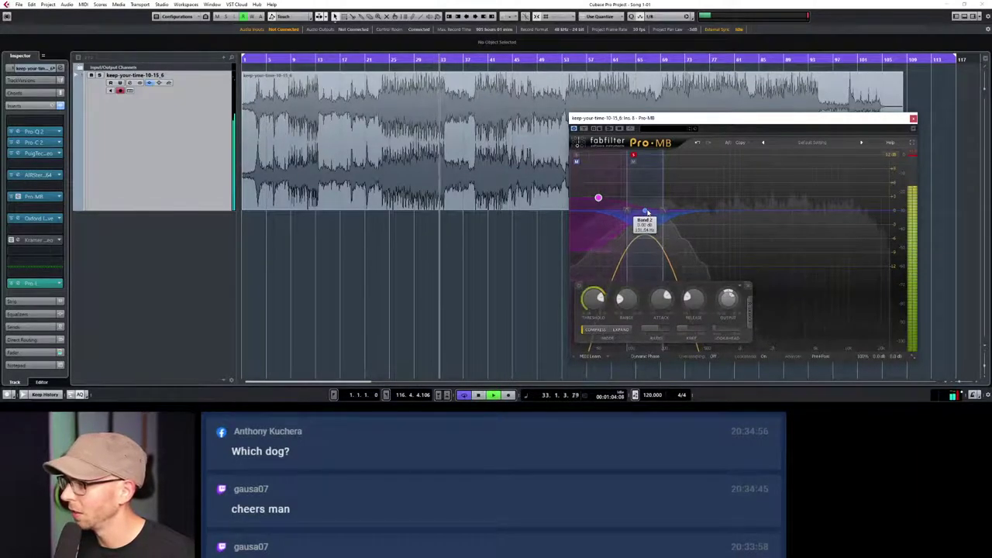
mouse_move(632, 157)
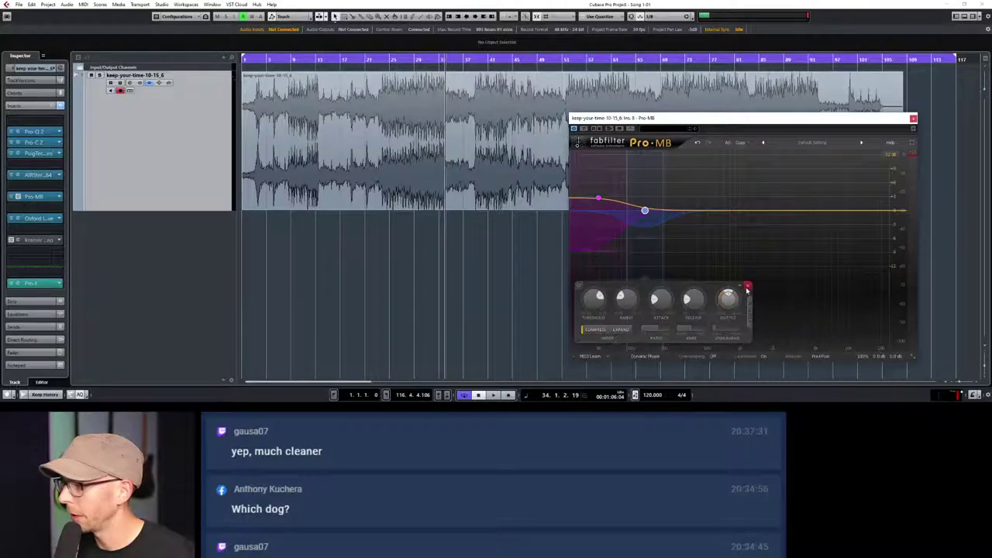
click(747, 287)
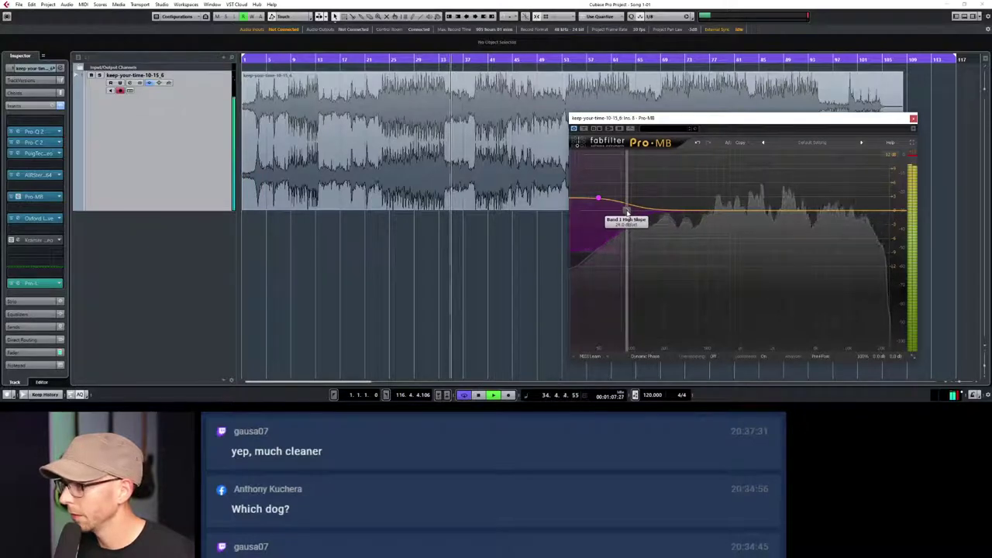
Raise band 1's high crossover and, while replaying from around bar 26, lower the band's output to about +1.7 dB
drag(626, 210, 654, 213)
key(space)
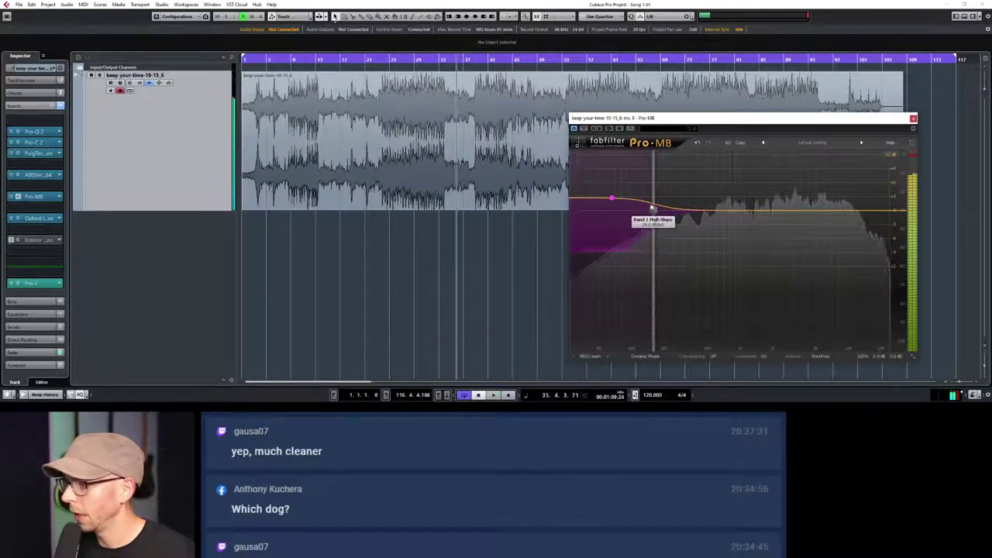
click(398, 62)
key(space)
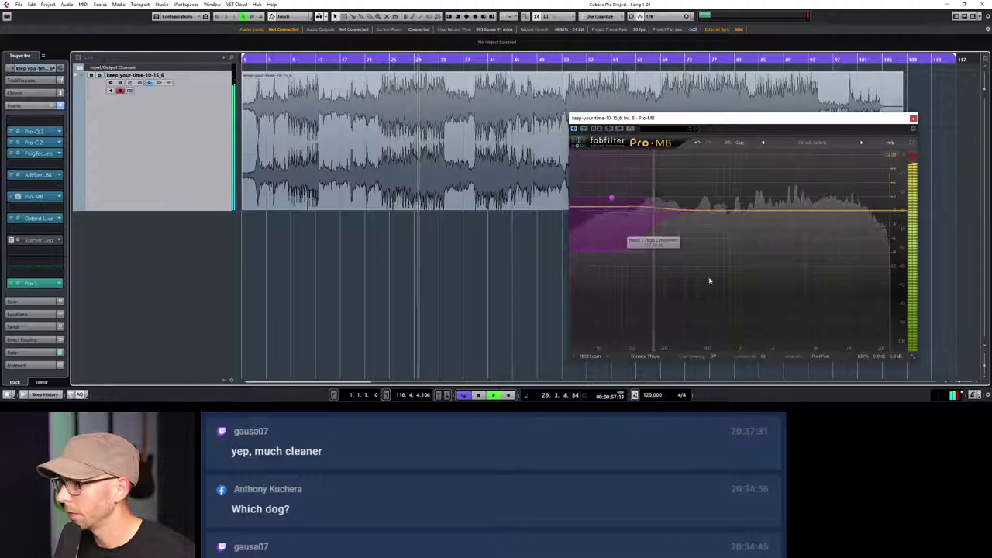
click(612, 199)
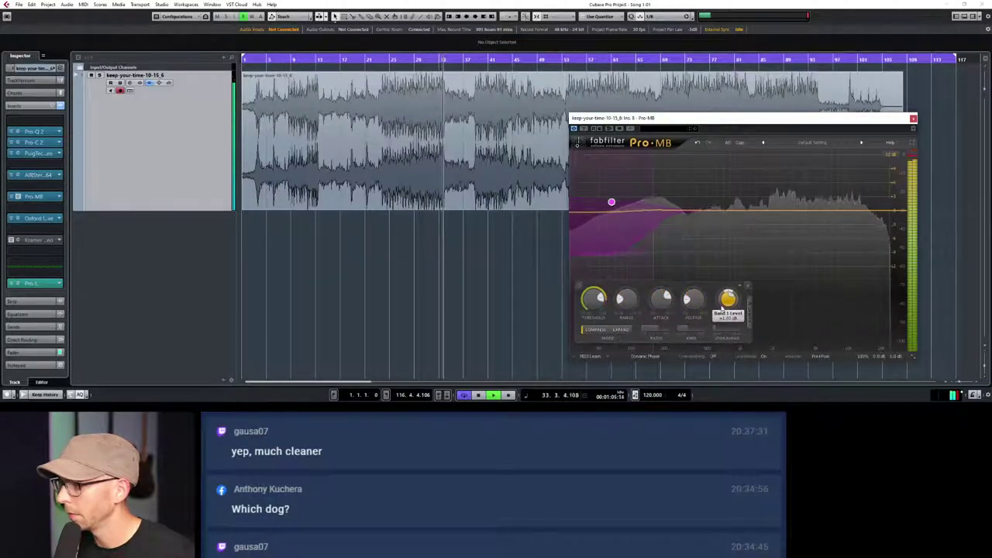
key(space)
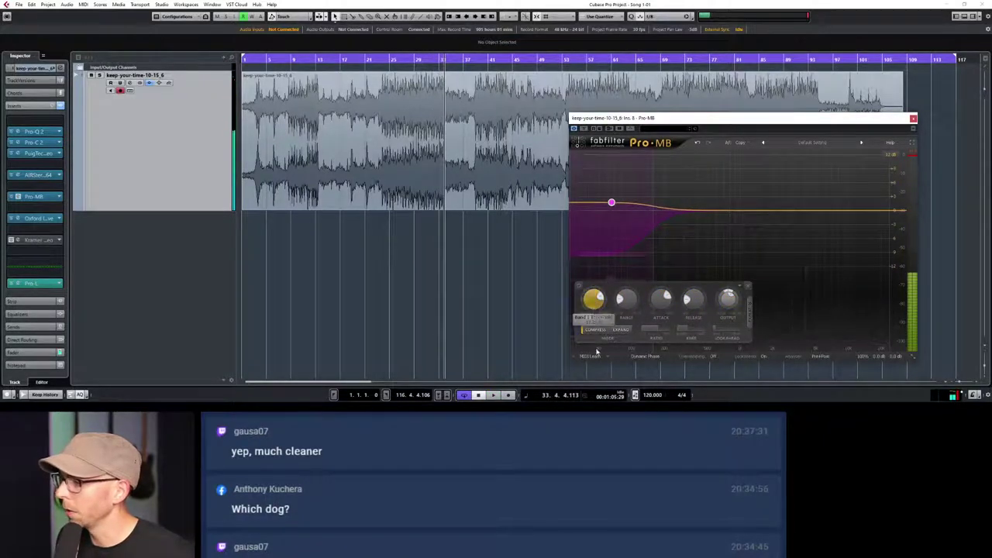
Open the Pro-L limiter to check its gain reduction while playing from around bar 24, and close it again
click(20, 283)
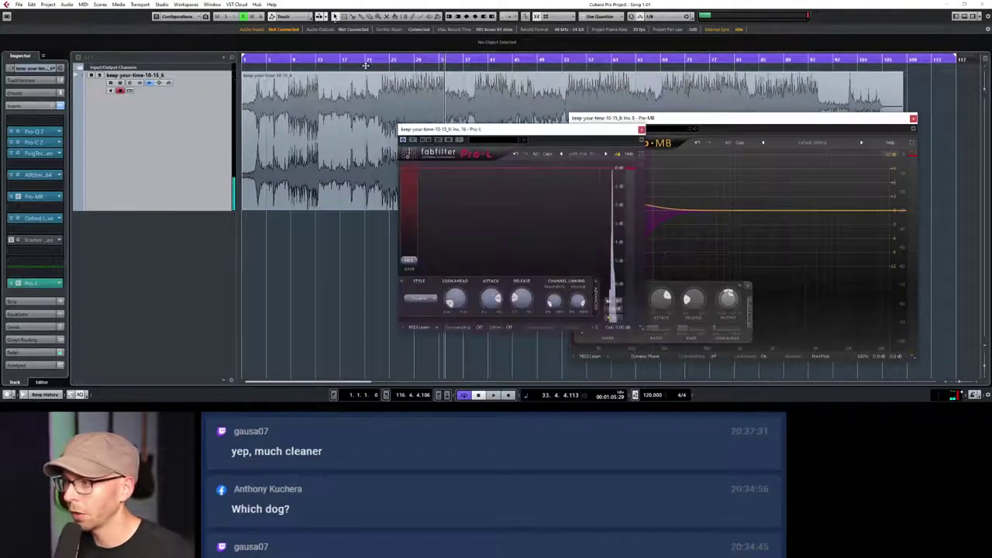
key(space)
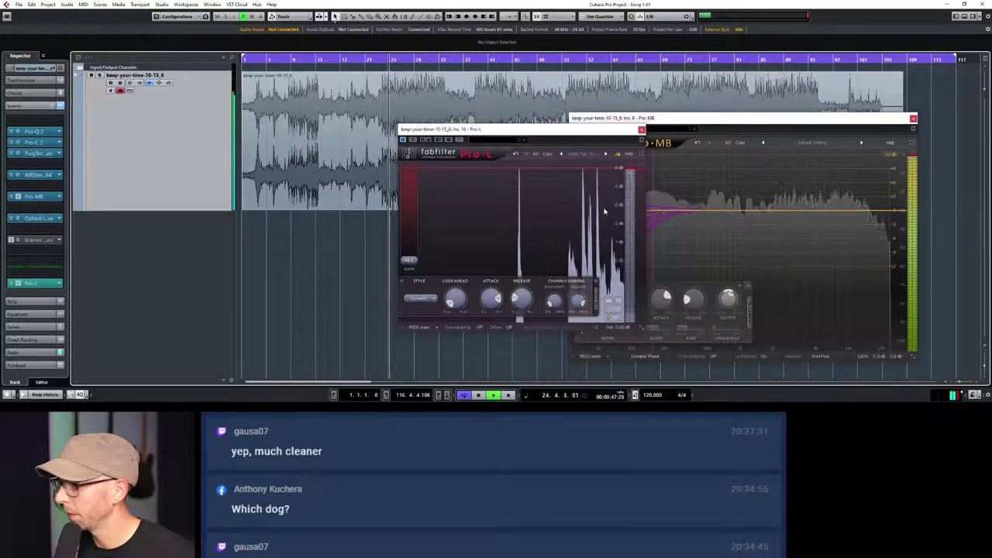
click(642, 129)
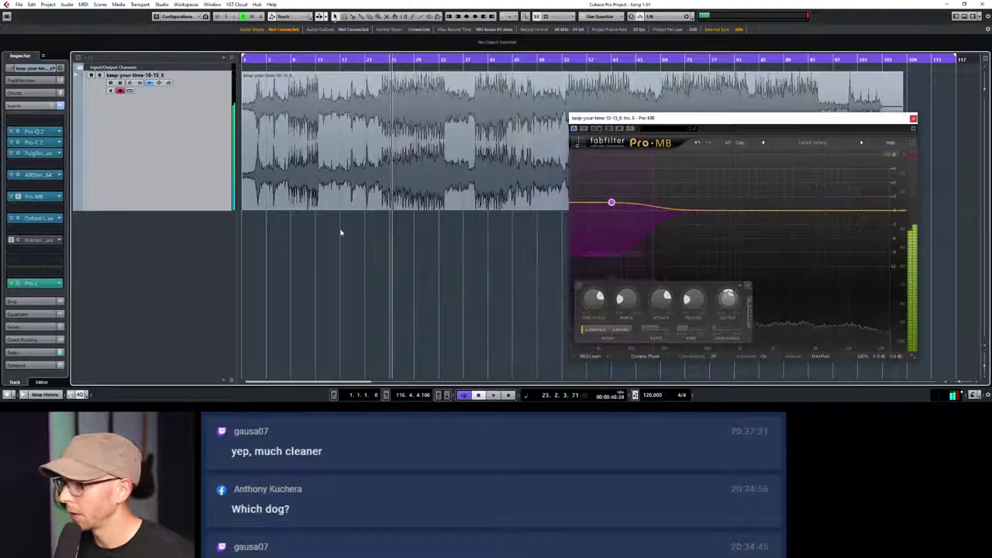
Play from around bar 28 while softening band 1's knee and adjusting its threshold, reading the Output help text
click(419, 60)
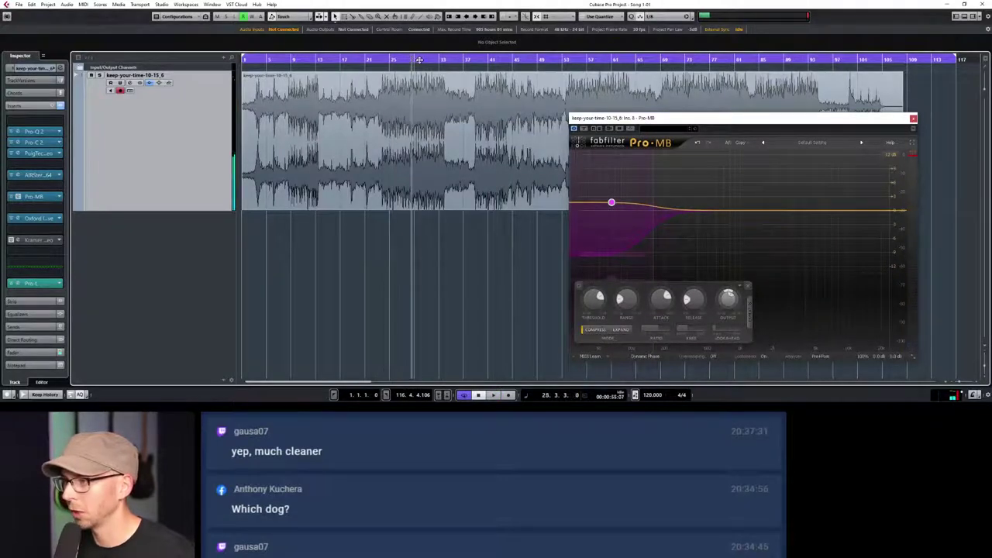
key(space)
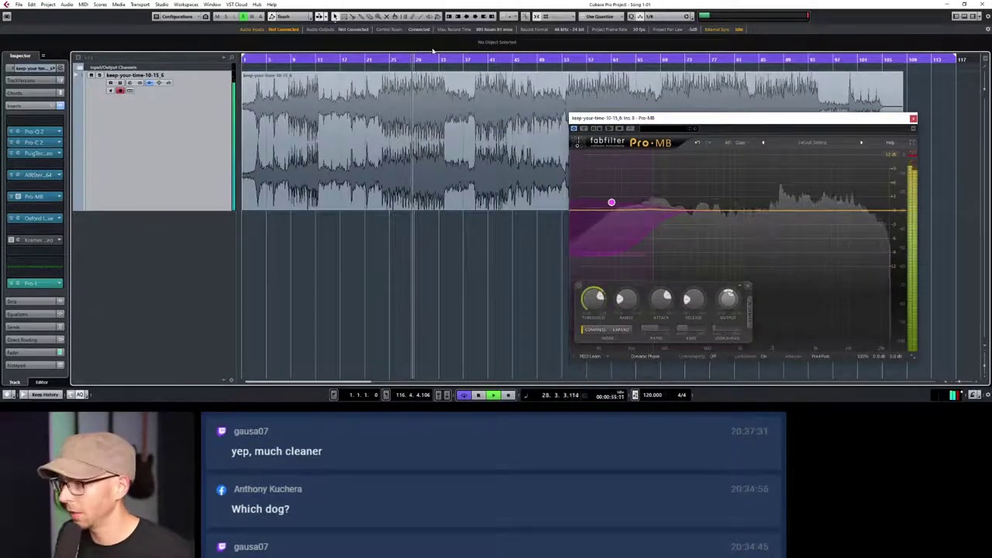
key(space)
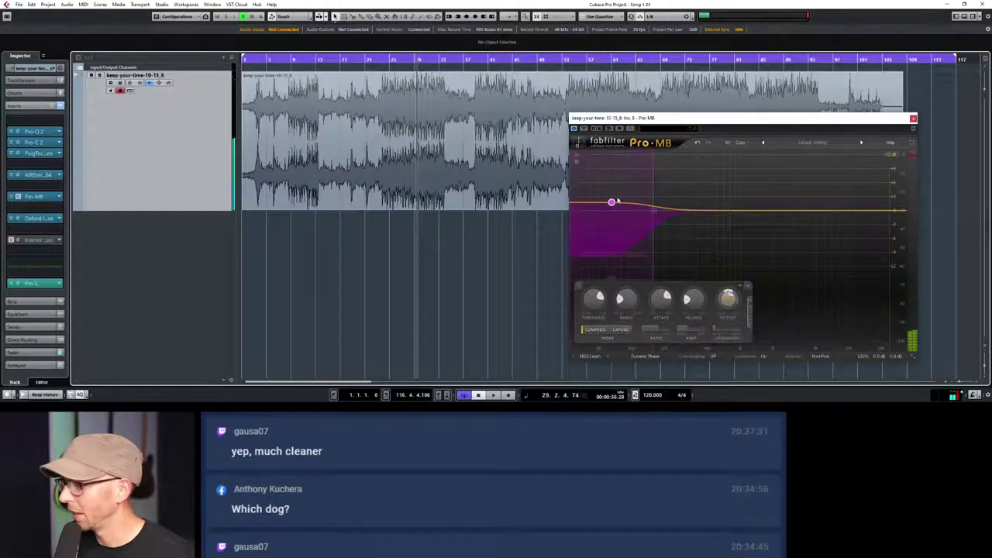
key(space)
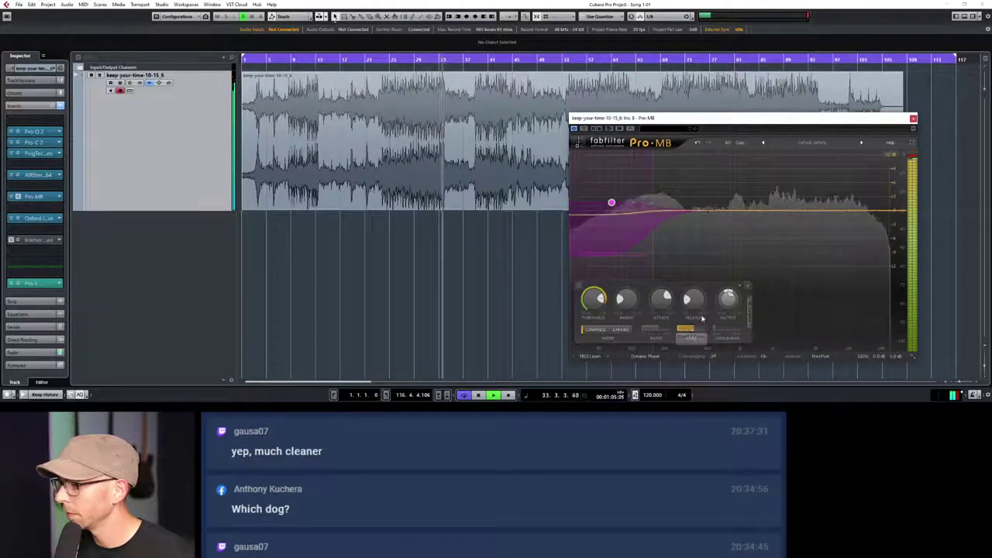
key(space)
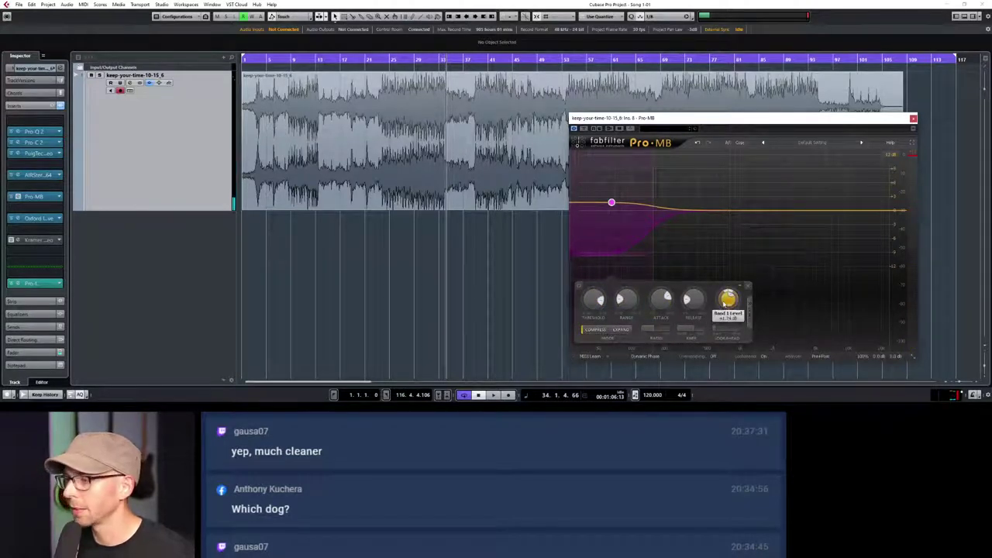
mouse_move(725, 304)
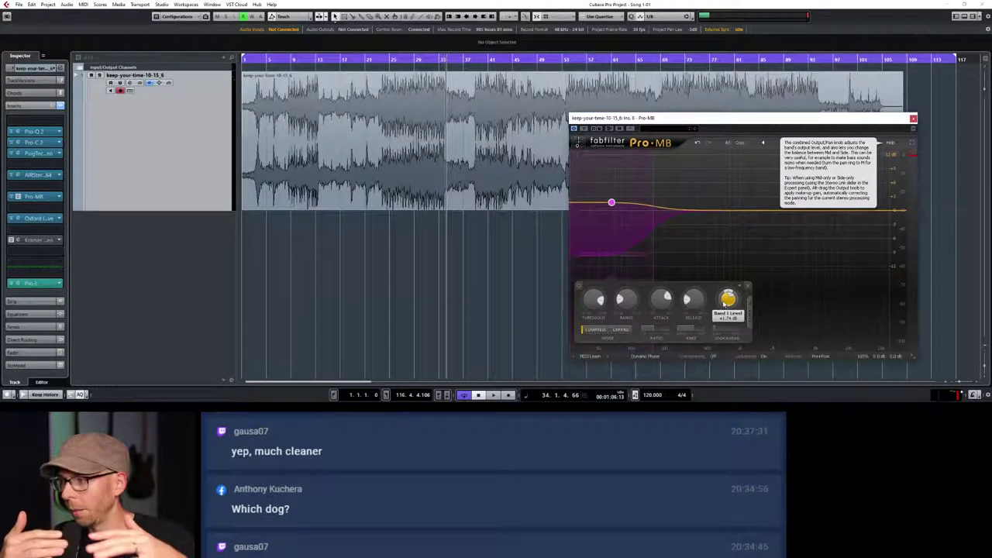
key(space)
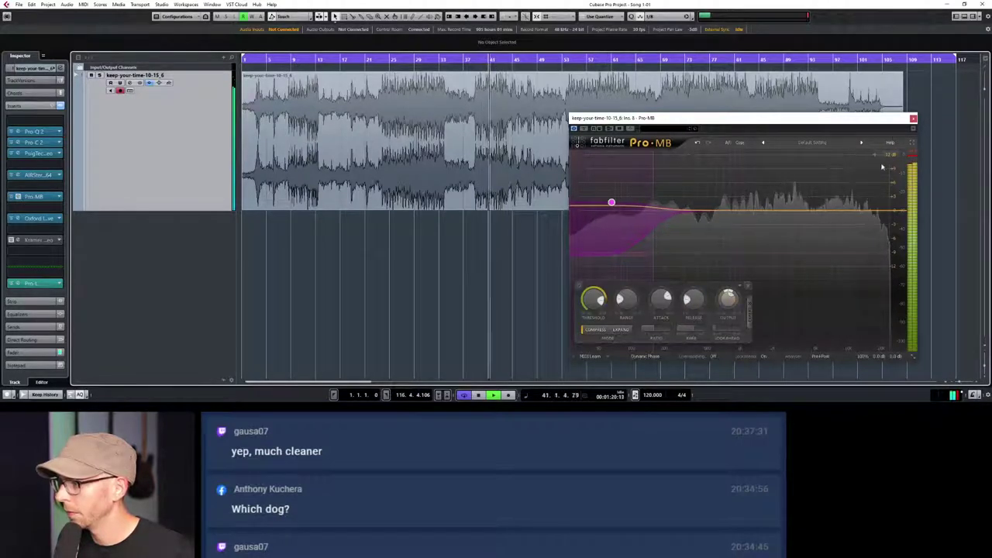
Close Pro-MB, open the Oxford Inflator insert, play briefly from bar 28 and reposition the Inflator window beside the middle of the waveform
click(913, 119)
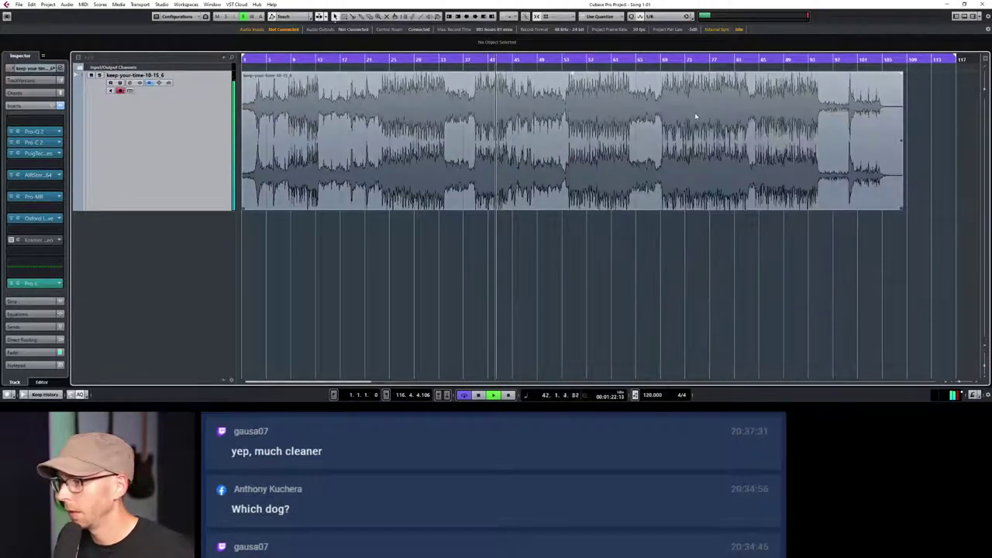
click(19, 218)
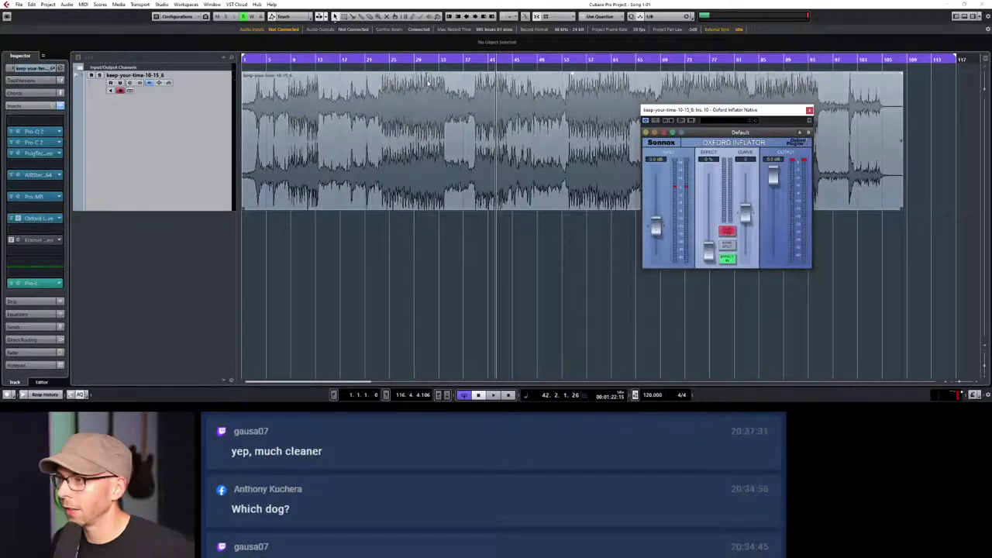
click(409, 68)
click(407, 58)
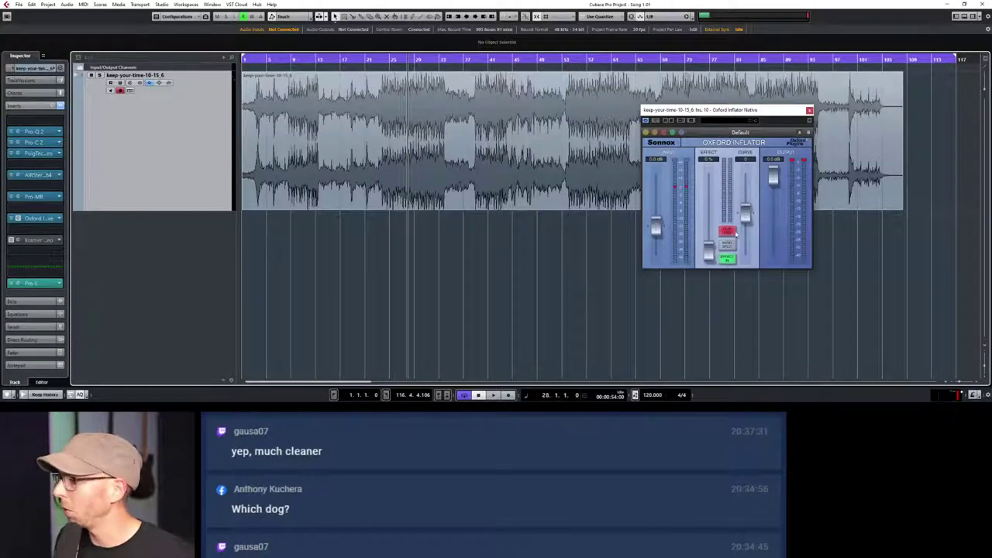
key(space)
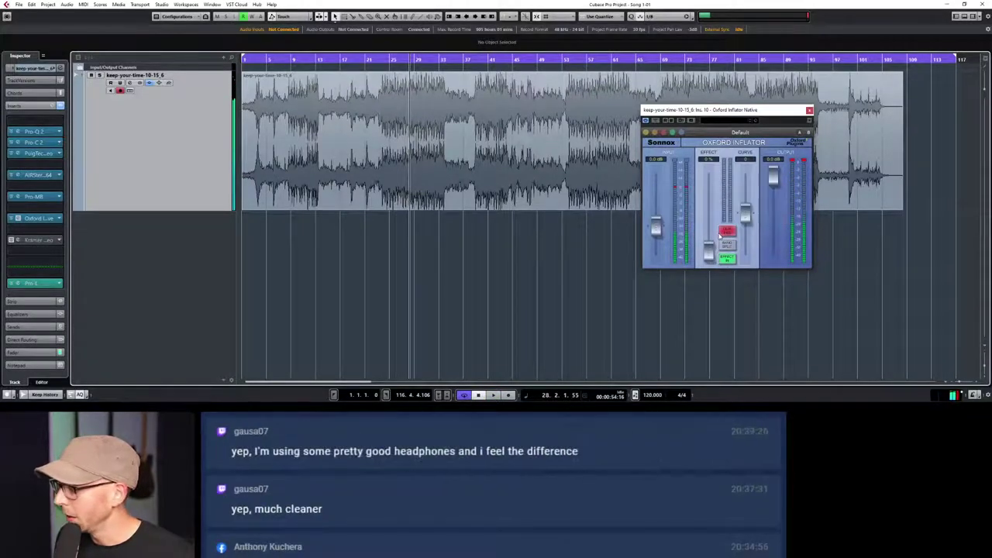
drag(737, 112, 545, 97)
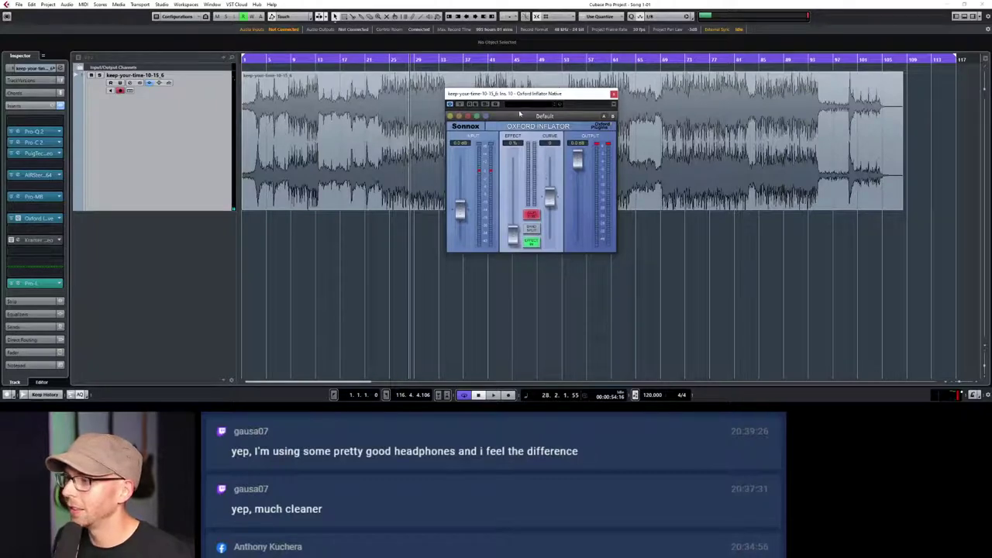
drag(523, 95, 665, 136)
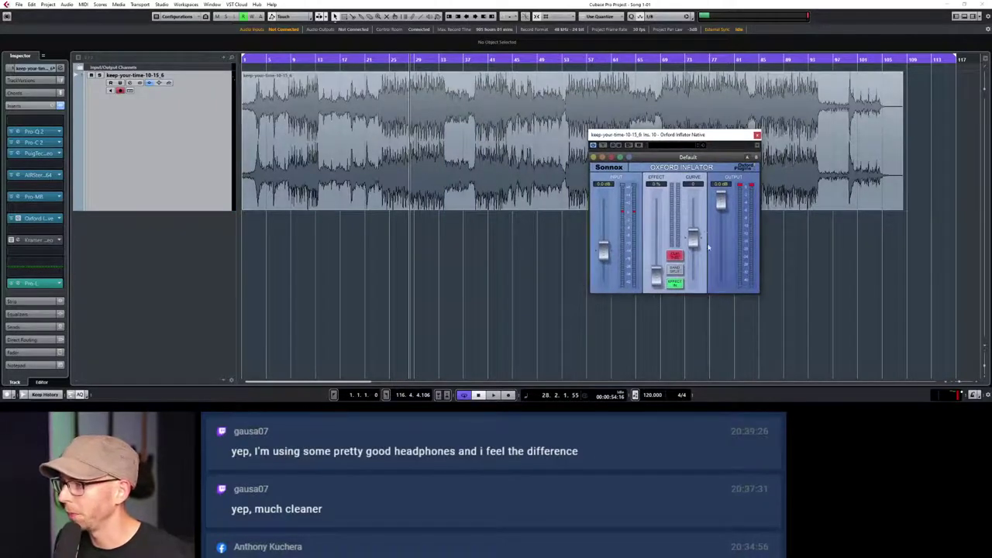
Play the mix from around bar 25 and enable Band Split in the Oxford Inflator
mouse_move(695, 249)
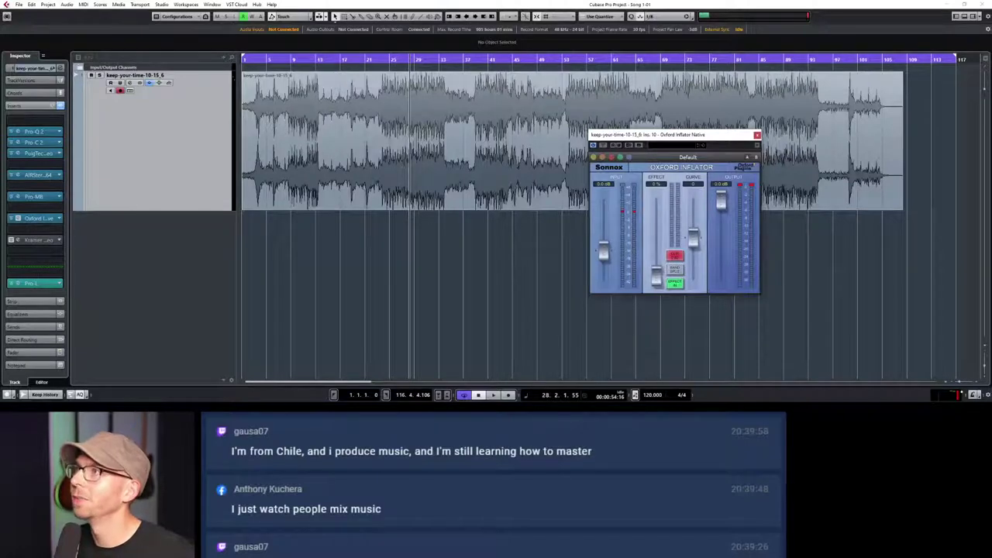
click(394, 59)
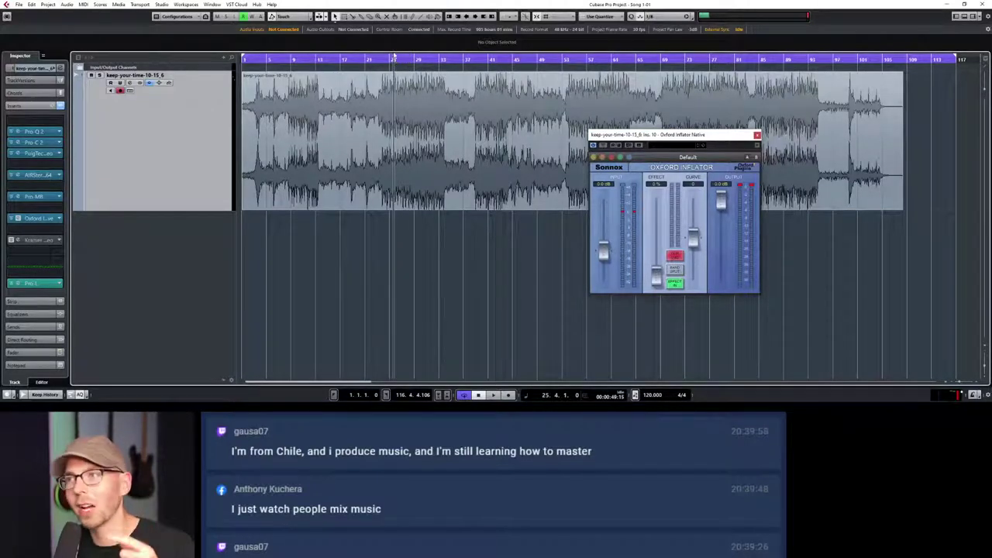
key(space)
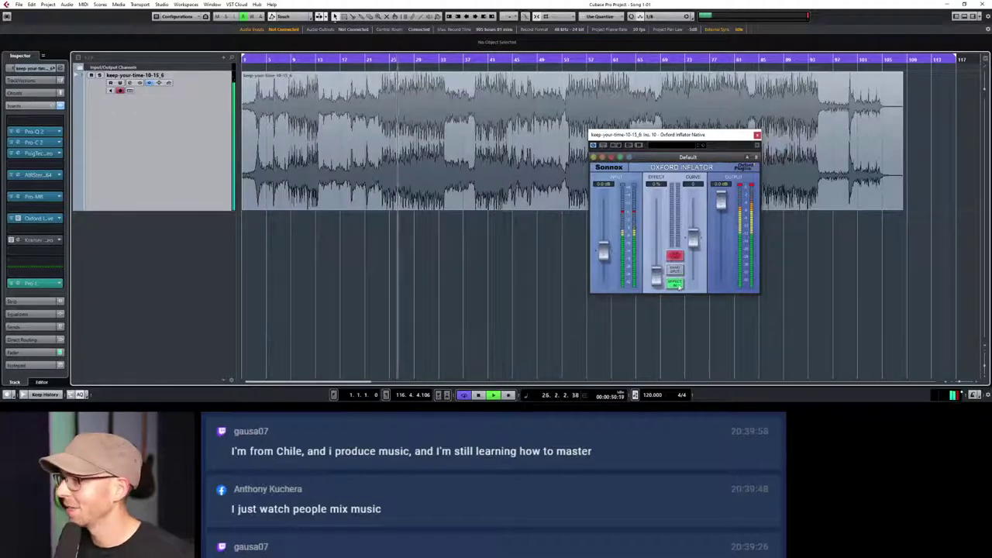
click(674, 269)
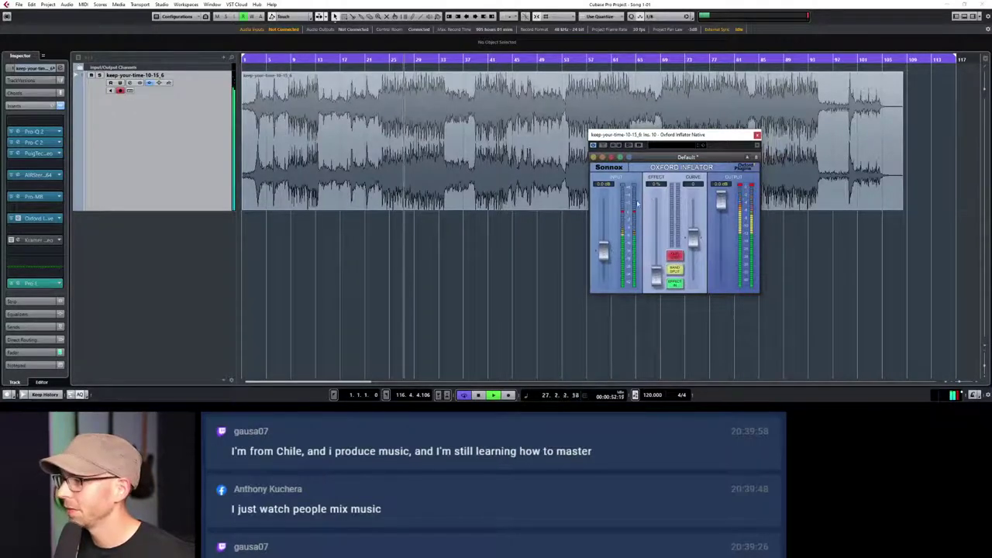
Move the Inflator window over the middle of the waveform, play briefly from around bar 26, and toggle its clip option on and off
key(space)
drag(708, 142, 572, 142)
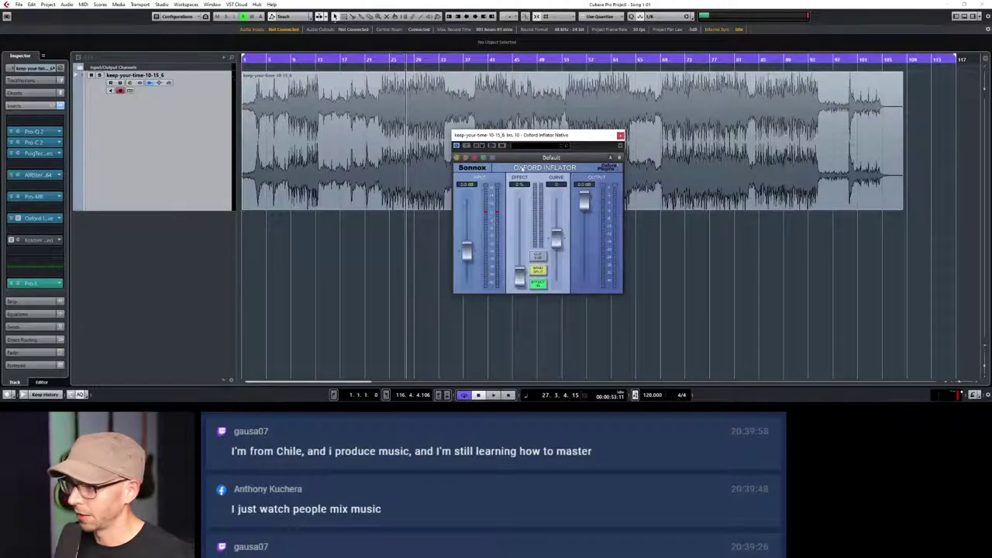
click(394, 59)
key(space)
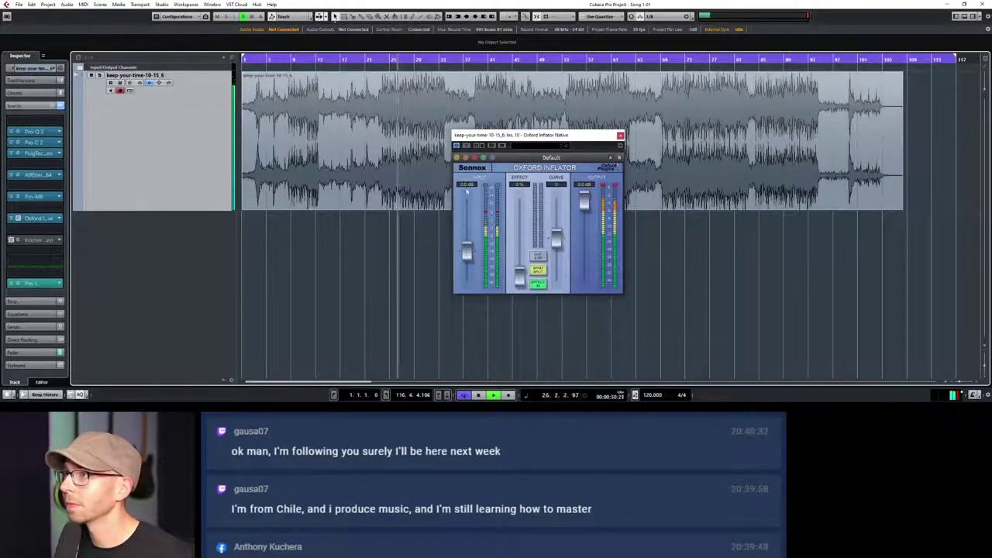
key(space)
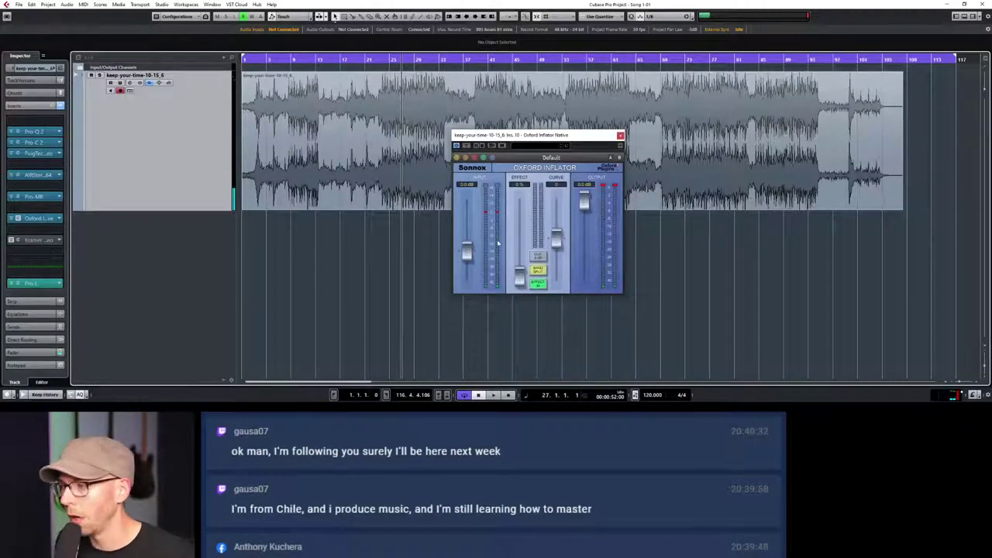
click(541, 258)
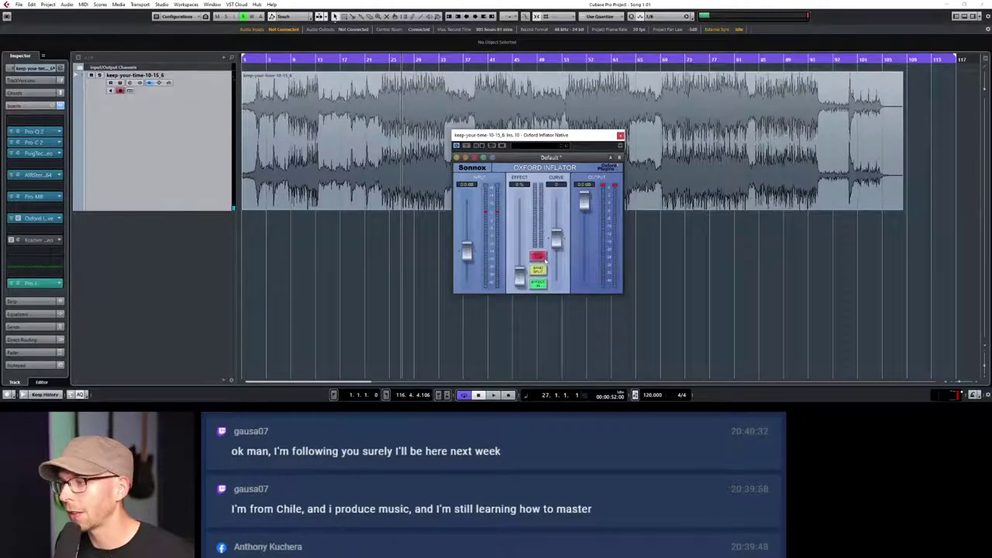
click(541, 259)
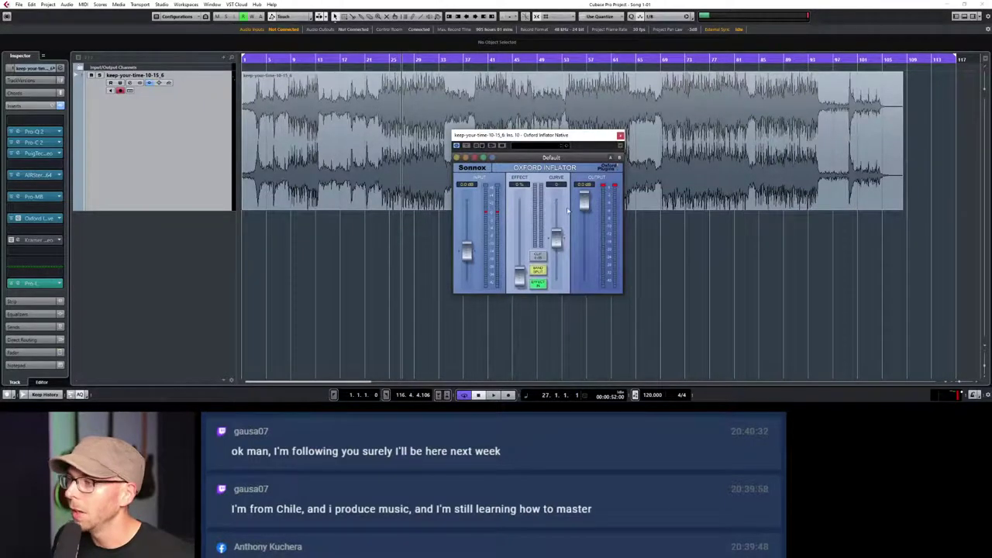
Lower the Inflator's Curve to -4.2 and play the mix briefly from bar 27
mouse_move(560, 242)
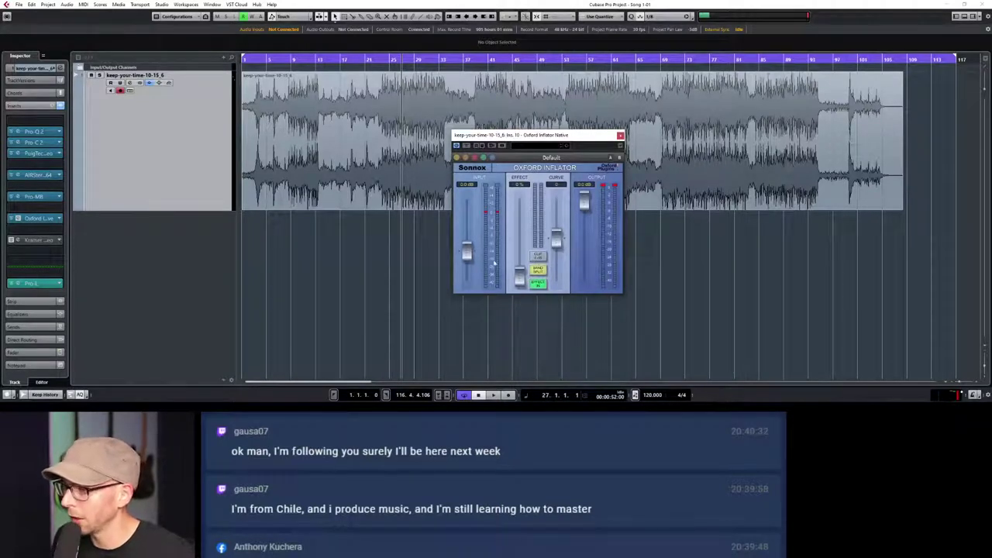
mouse_move(519, 281)
mouse_down()
mouse_move(519, 204)
mouse_move(514, 281)
mouse_up()
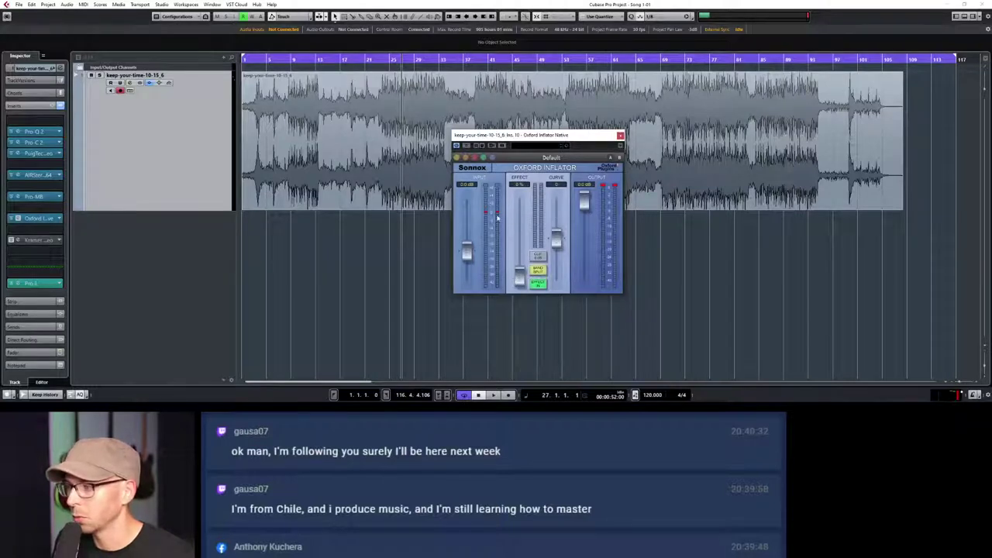
mouse_move(554, 245)
mouse_down()
mouse_move(560, 224)
mouse_move(560, 278)
mouse_move(568, 242)
mouse_up()
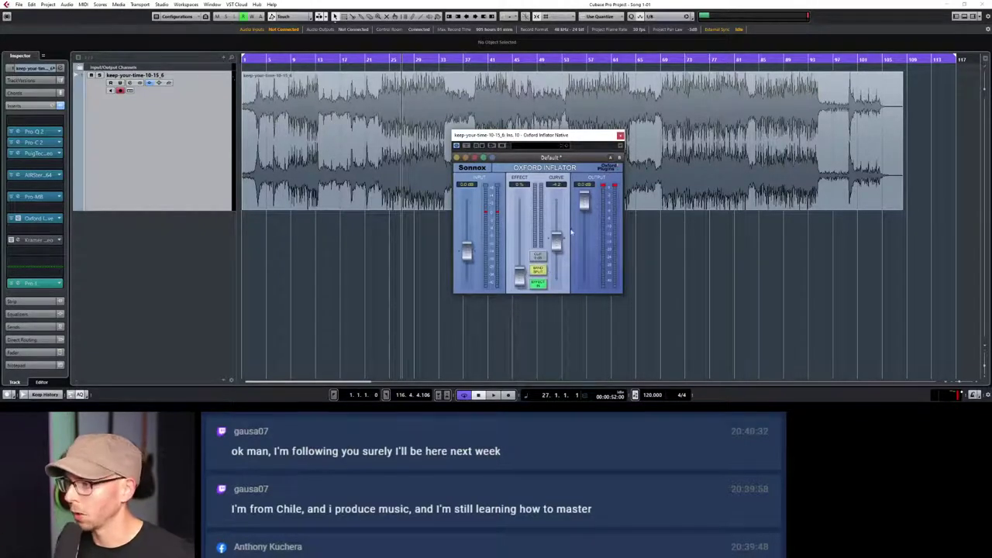
key(space)
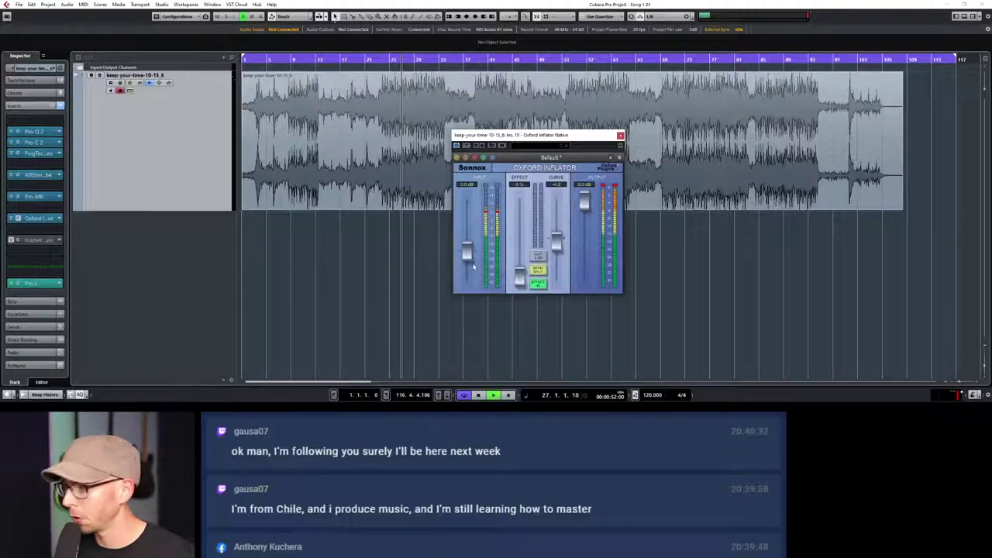
key(space)
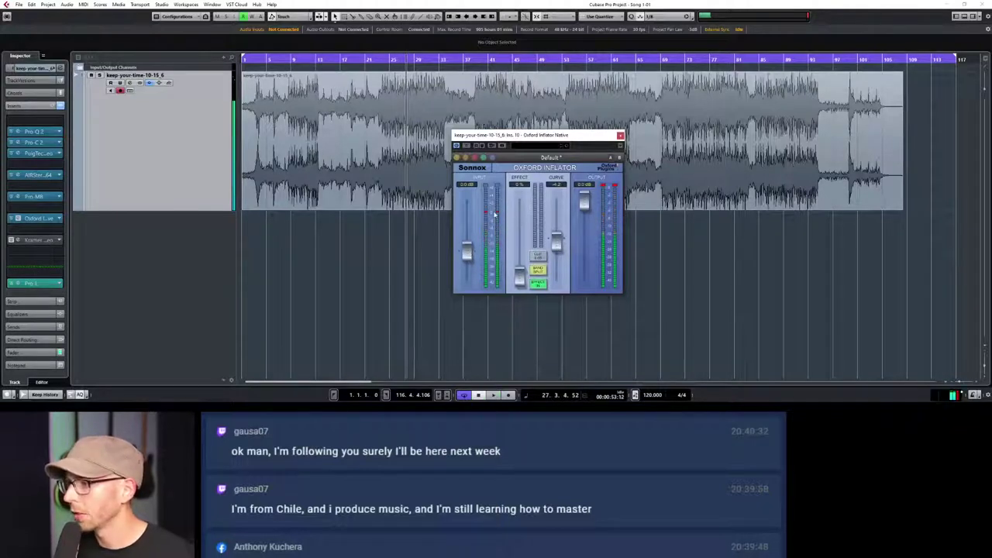
Set the Inflator's Effect to 100% and Curve to -50, enable its clip option, and play from around bar 28
drag(519, 279, 594, 116)
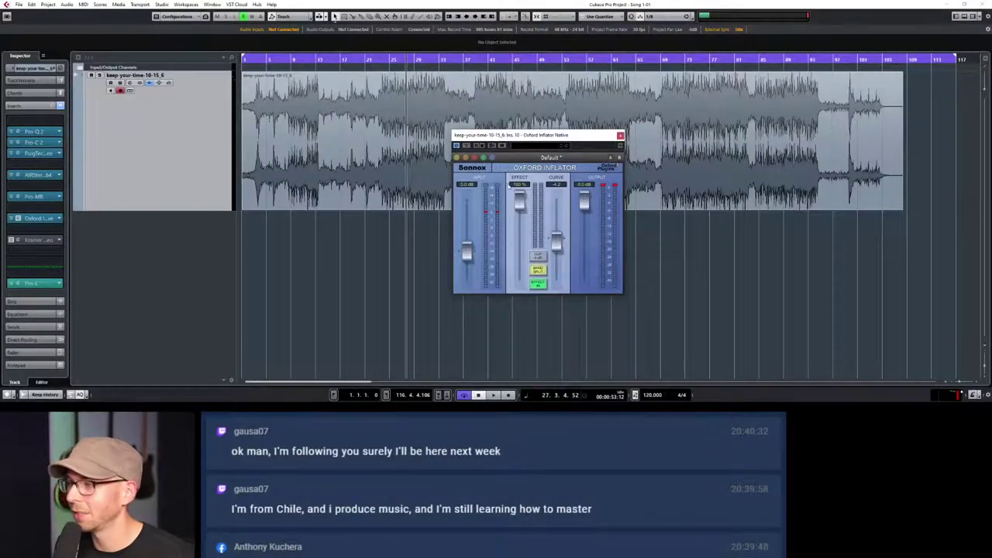
drag(558, 252, 551, 396)
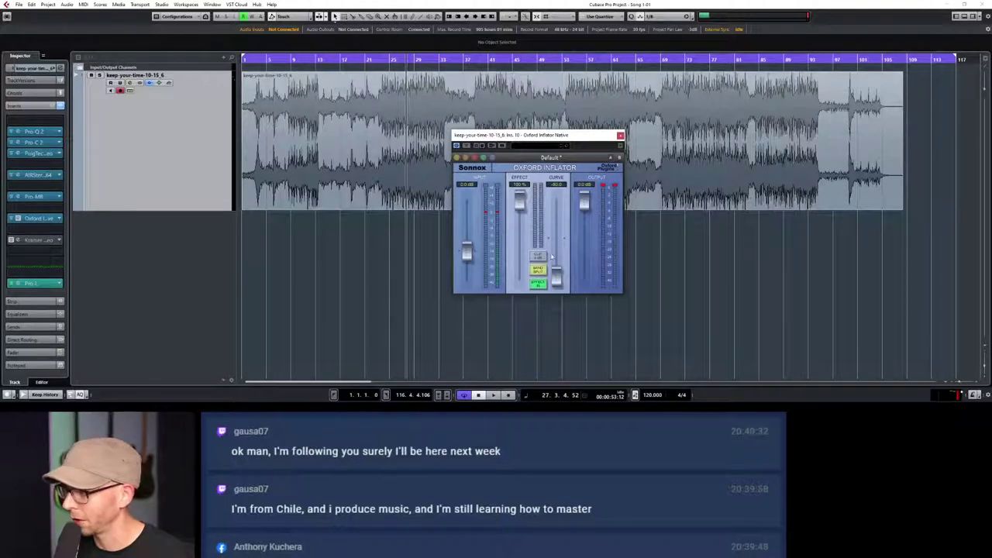
key(space)
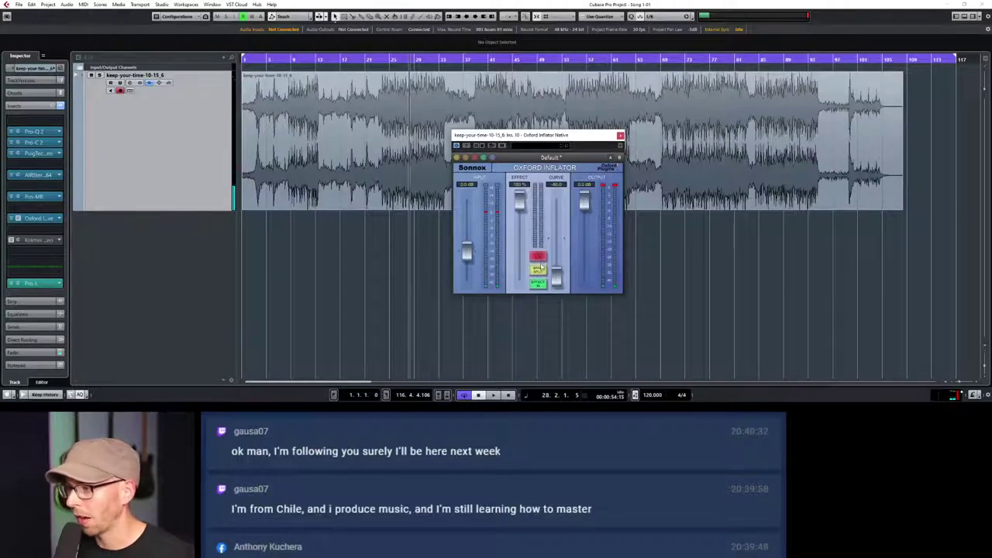
key(space)
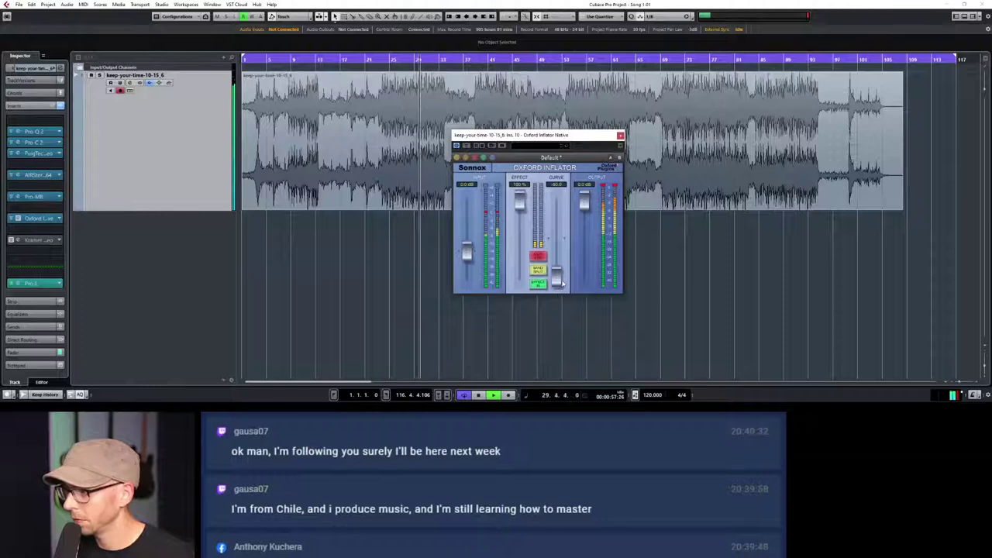
Lower the Inflator's Output to -2.77 dB, and raise the Curve to slightly below zero during playback from bar 30
key(space)
drag(584, 201, 587, 226)
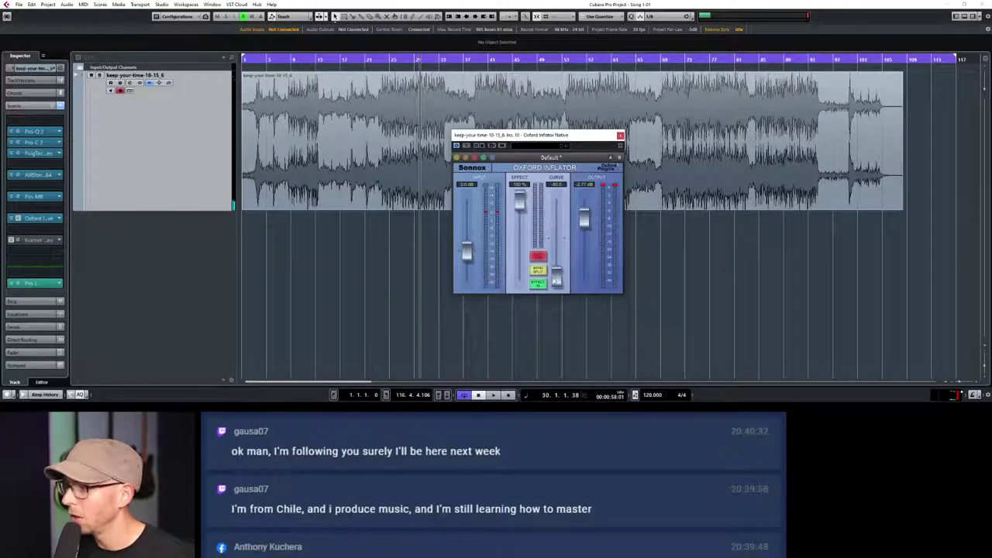
mouse_move(556, 280)
mouse_down()
mouse_move(556, 226)
mouse_move(563, 293)
mouse_up()
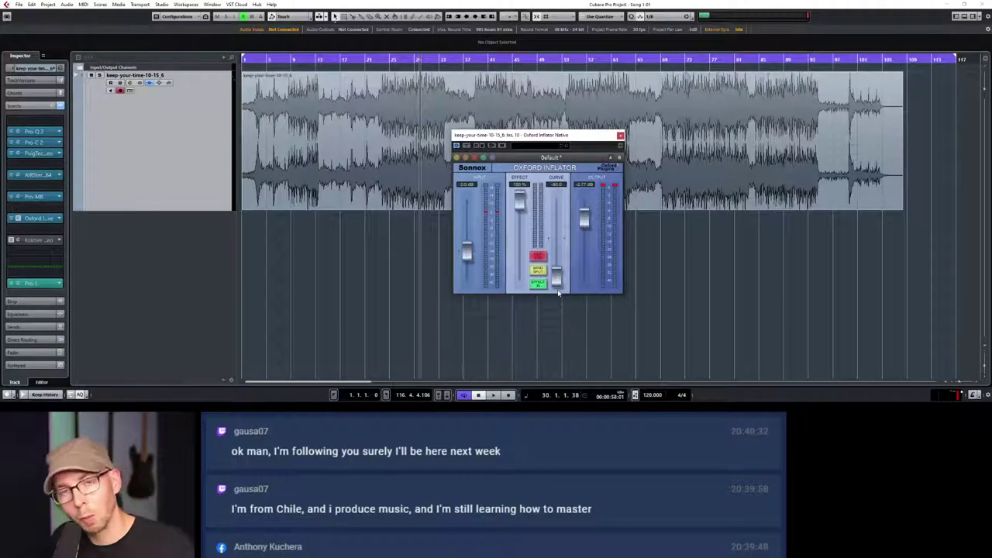
key(space)
drag(556, 279, 555, 253)
drag(555, 252, 561, 246)
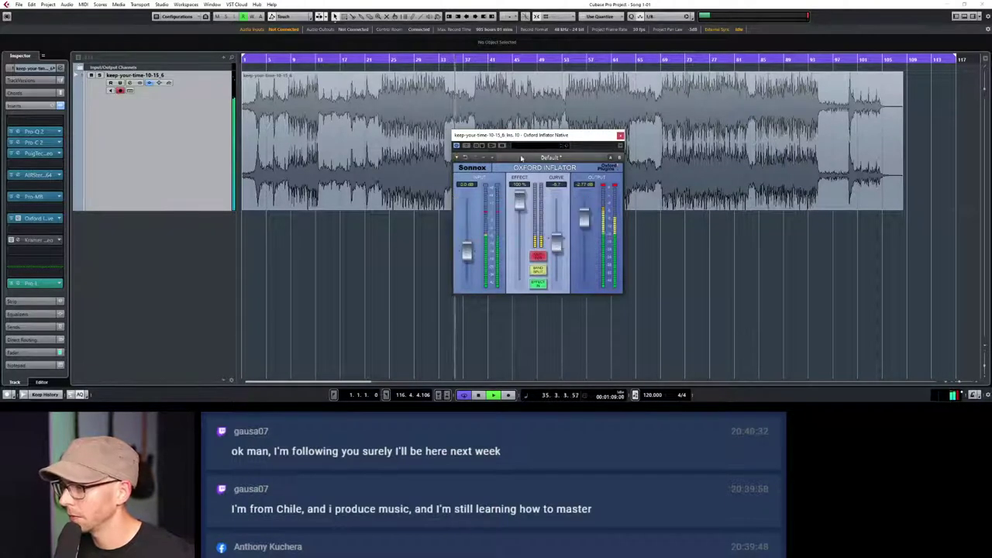
Play from around bar 39, repeatedly bypass and re-enable the Inflator for comparison, and set its Output to 0 dB
drag(540, 135, 629, 165)
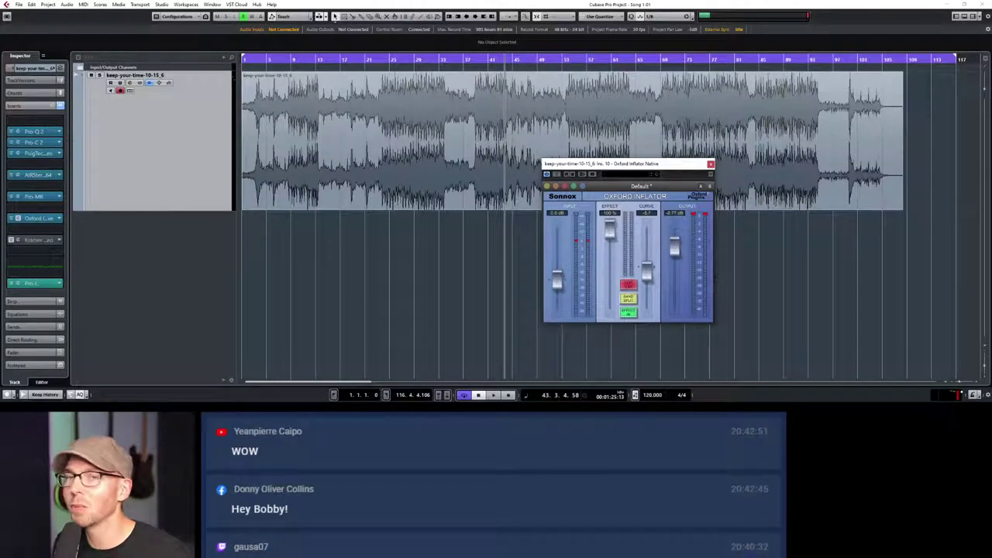
key(space)
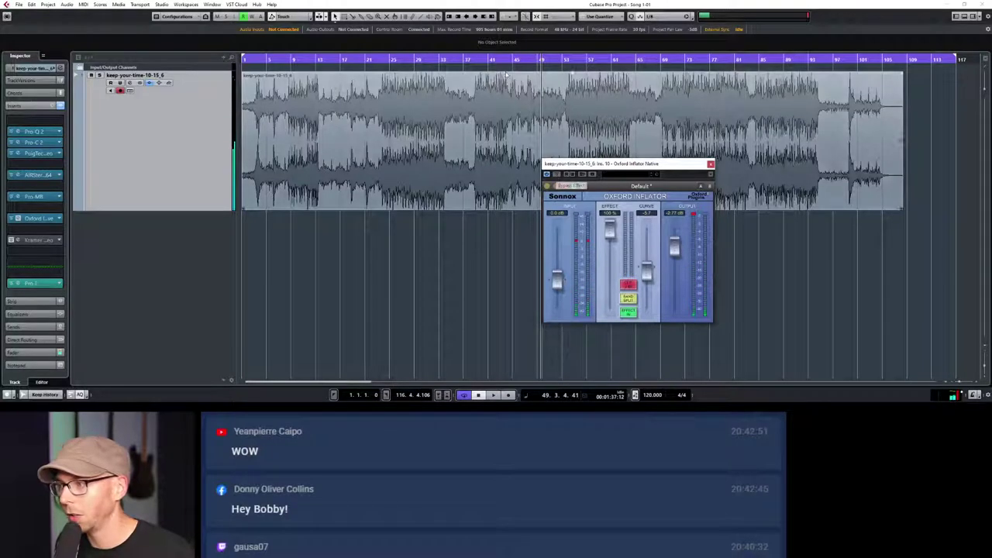
click(477, 61)
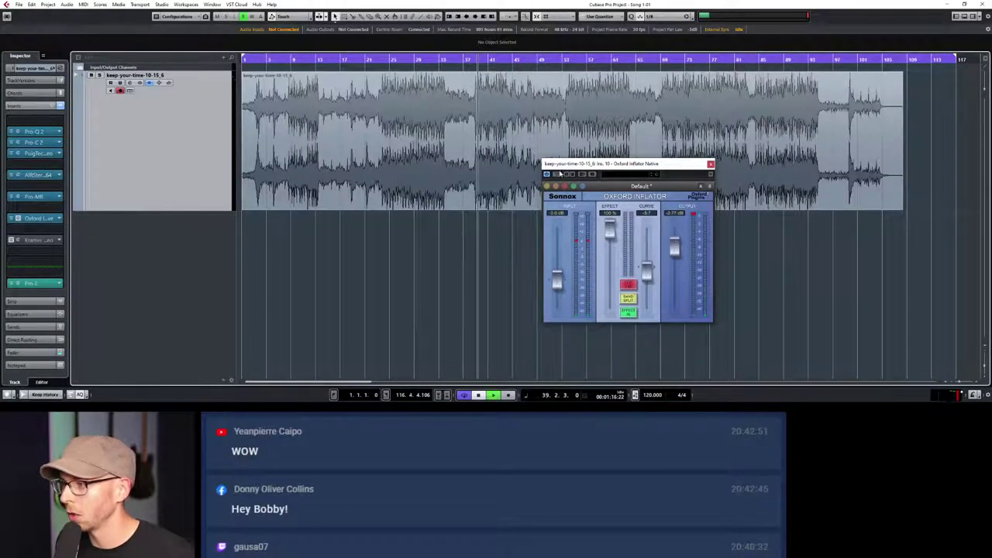
click(558, 176)
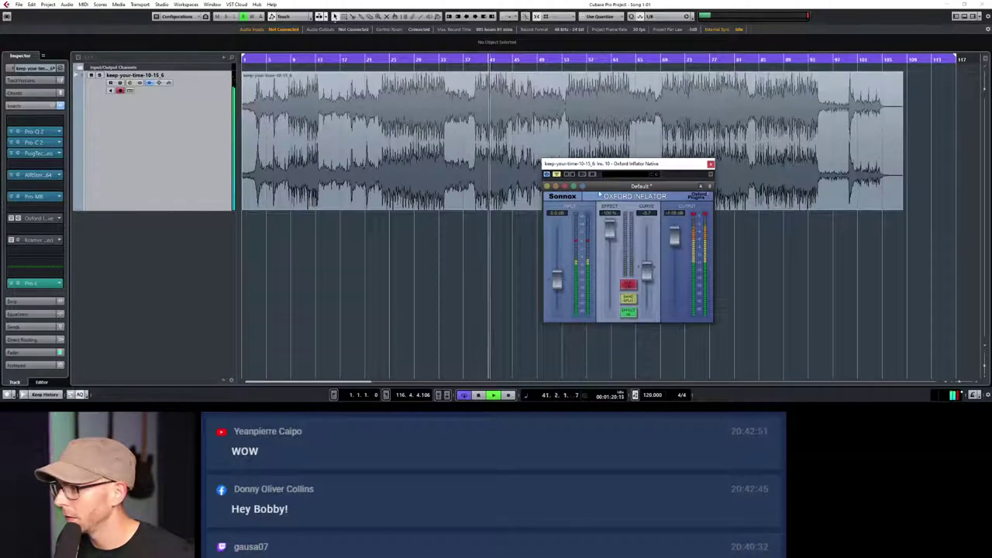
click(557, 174)
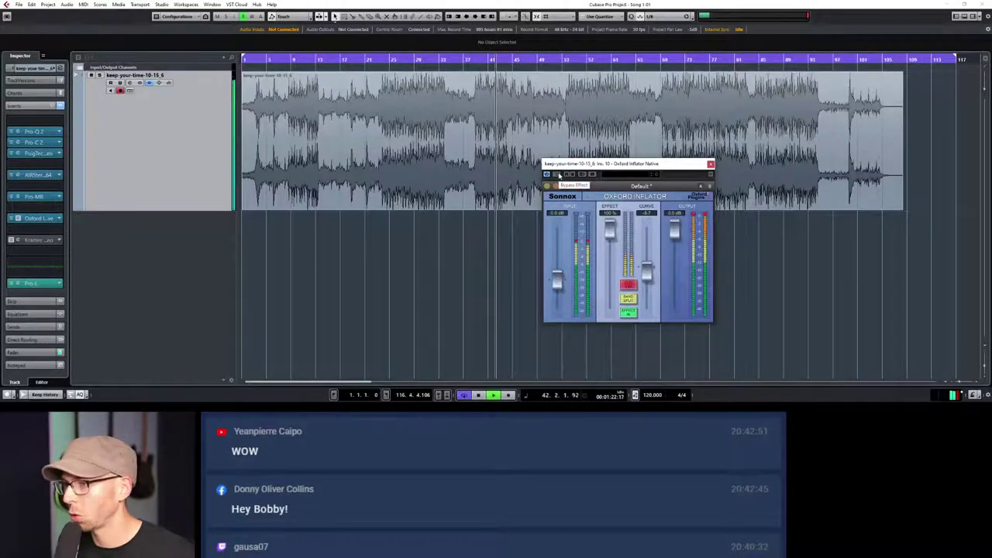
click(558, 174)
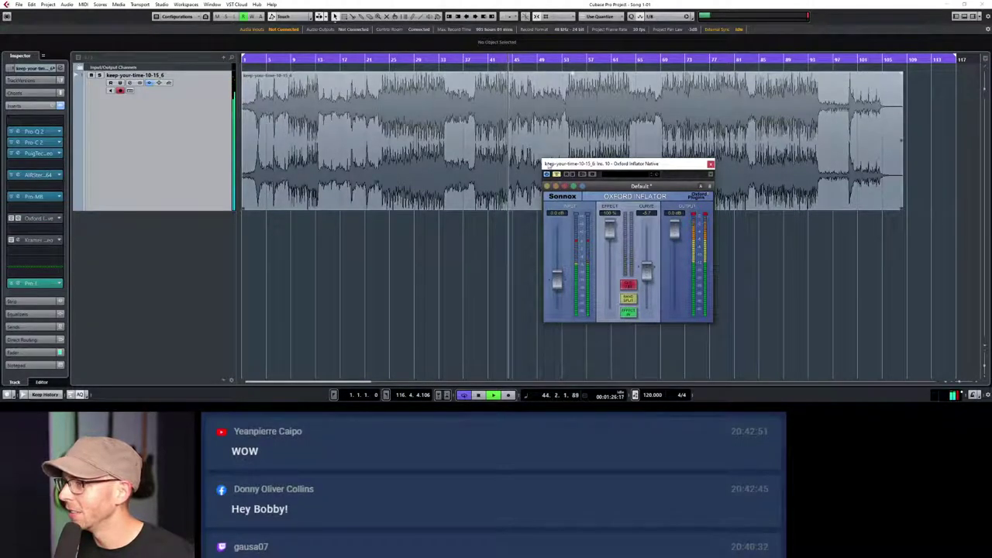
click(558, 174)
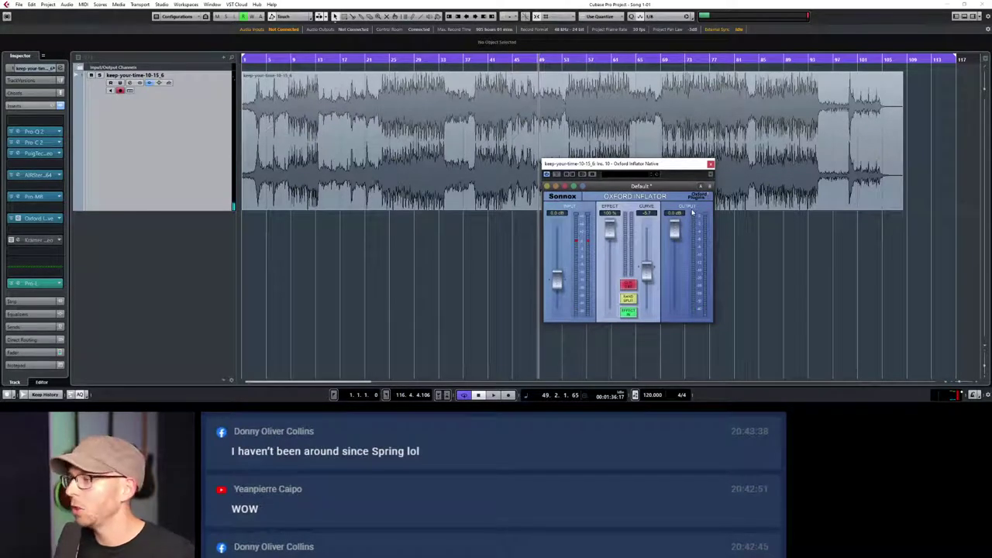
Reduce the Inflator's Effect to about 72.6% and its Output to about -1 dB while playing the section around bar 56
key(space)
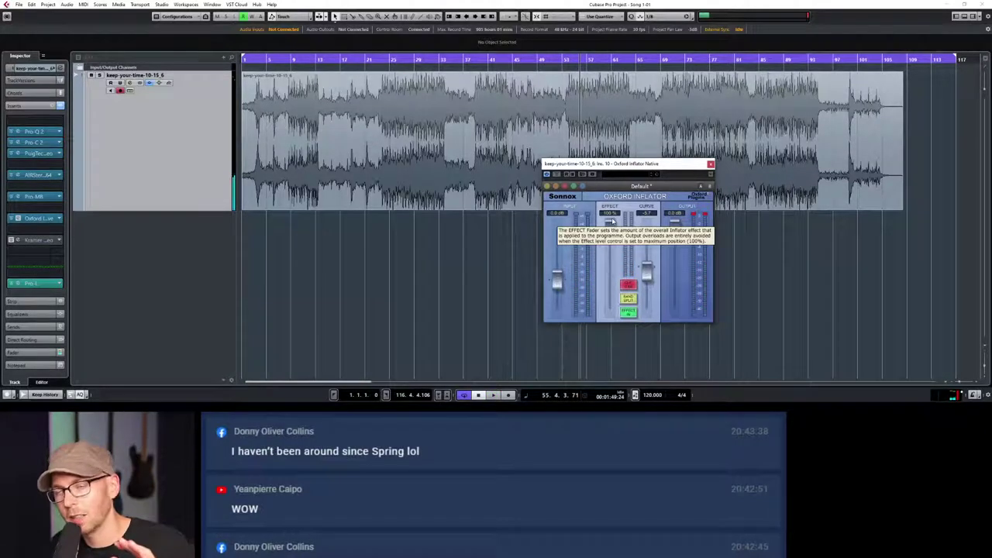
drag(612, 222, 612, 233)
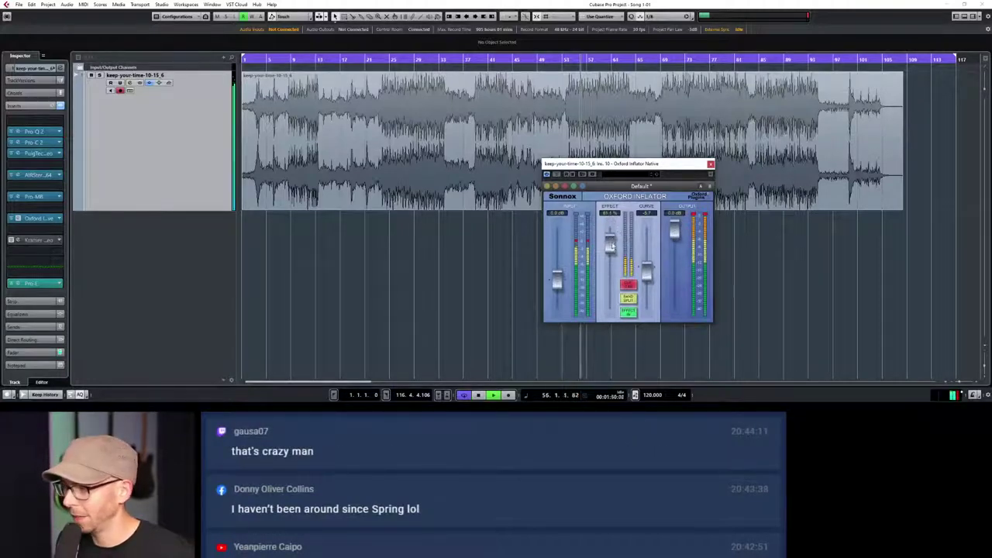
drag(609, 246, 610, 251)
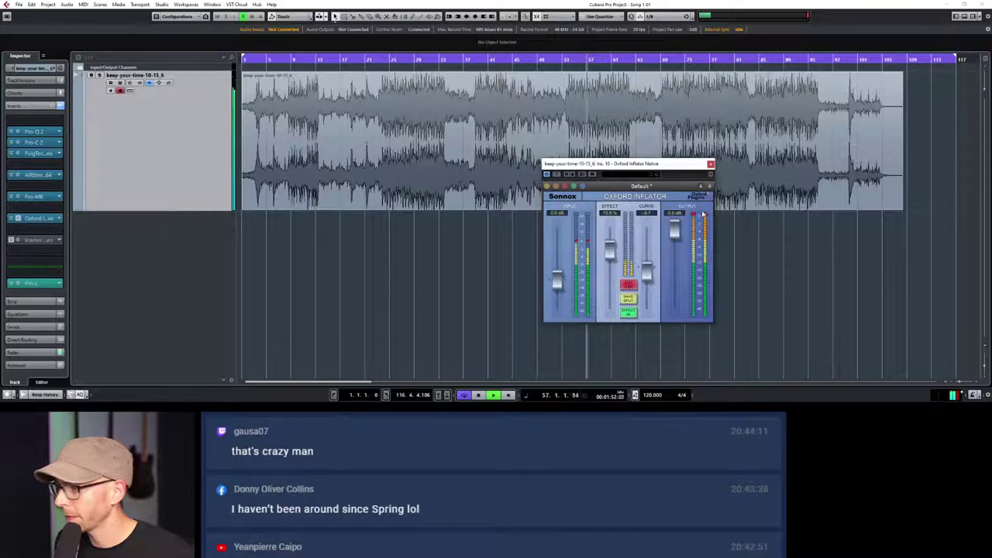
drag(674, 231, 674, 240)
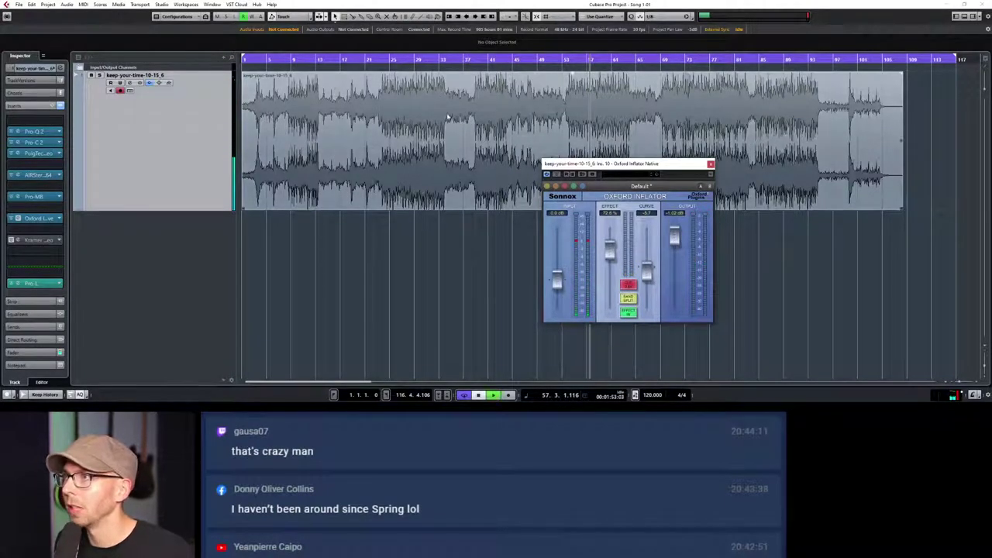
key(space)
key(space)
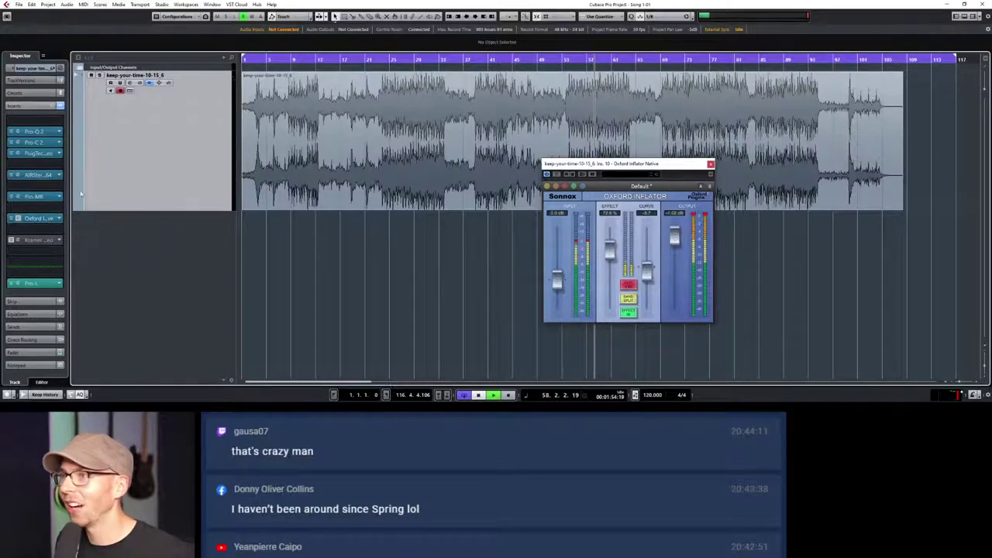
key(space)
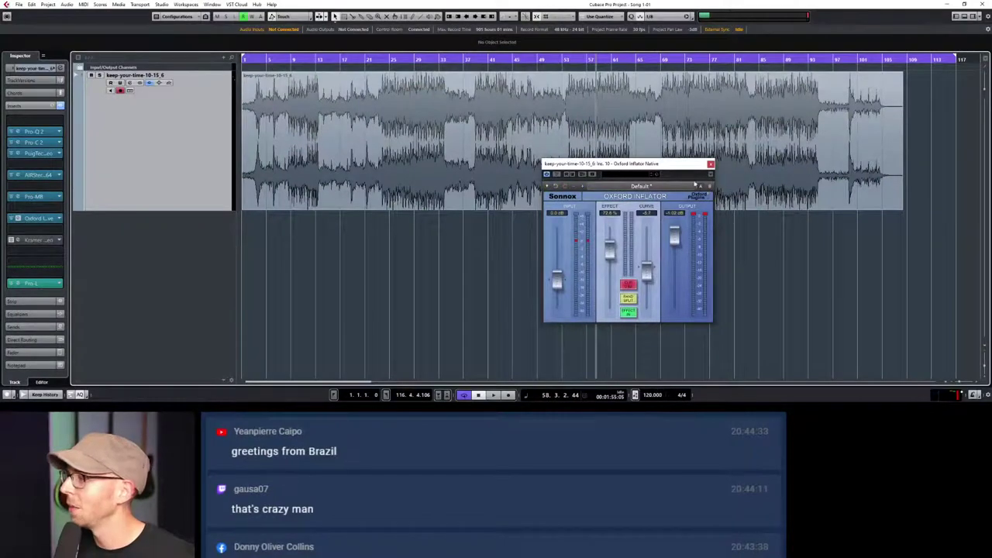
Close the Oxford Inflator and listen to the mix from around bar 58
drag(688, 164, 451, 179)
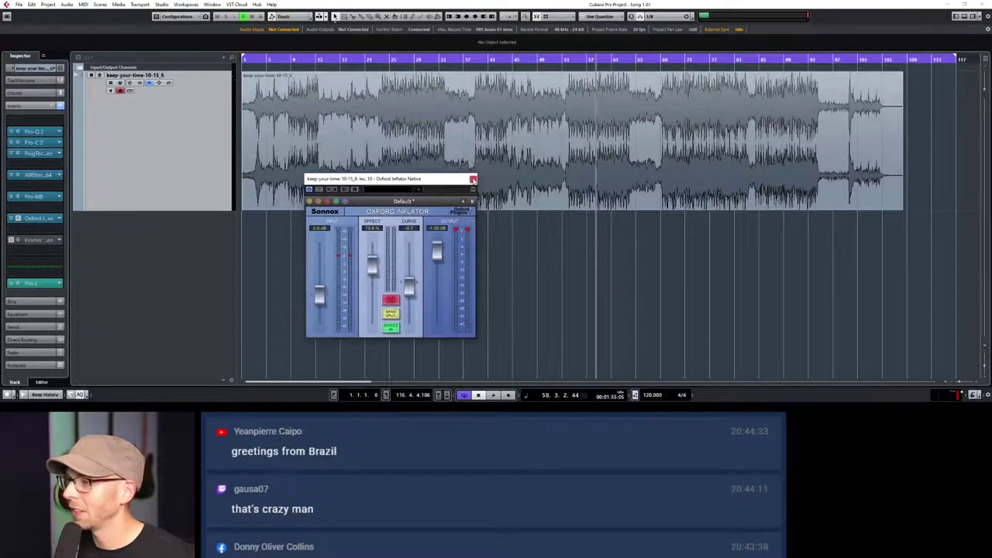
click(473, 179)
key(space)
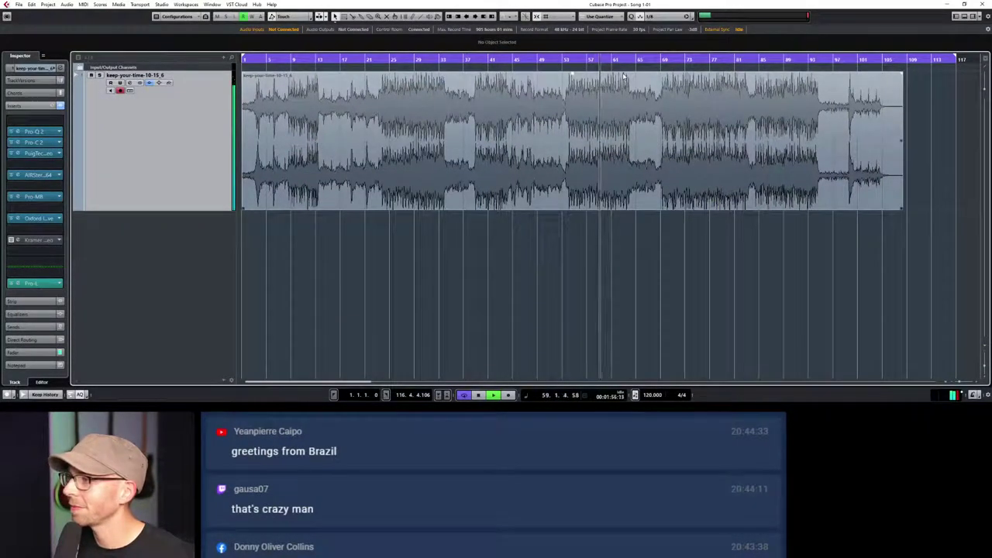
key(space)
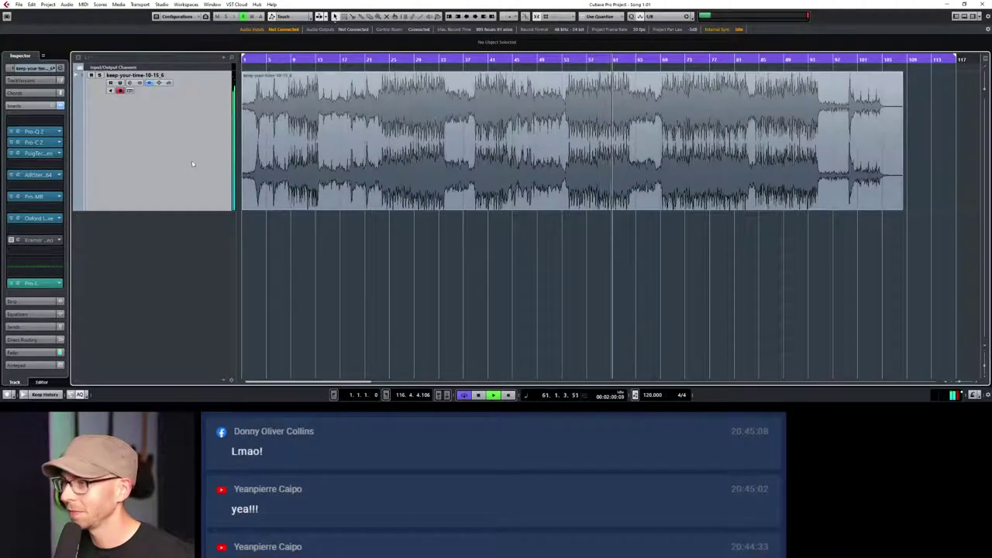
Stop playback, open the Kramer Tape insert and take it out of bypass
key(space)
click(18, 240)
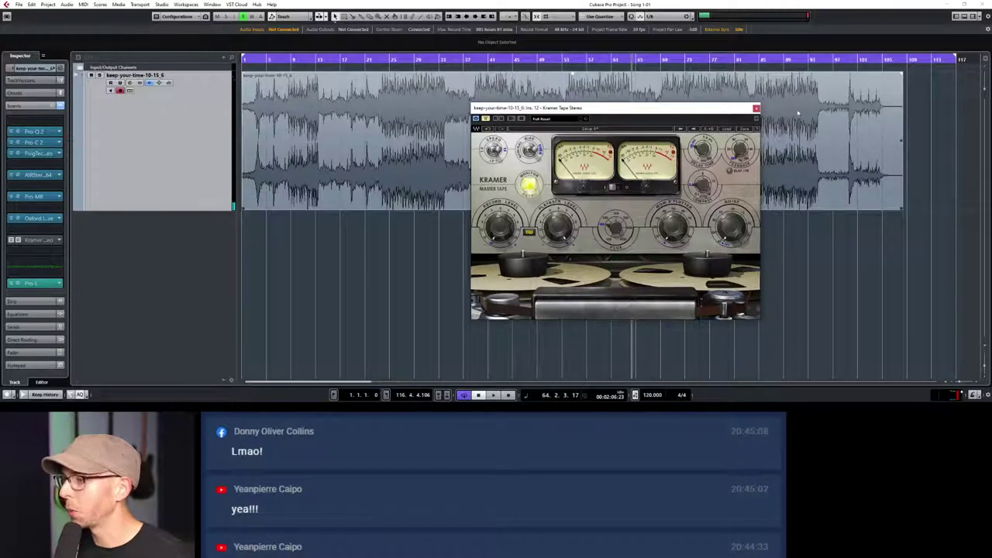
click(485, 119)
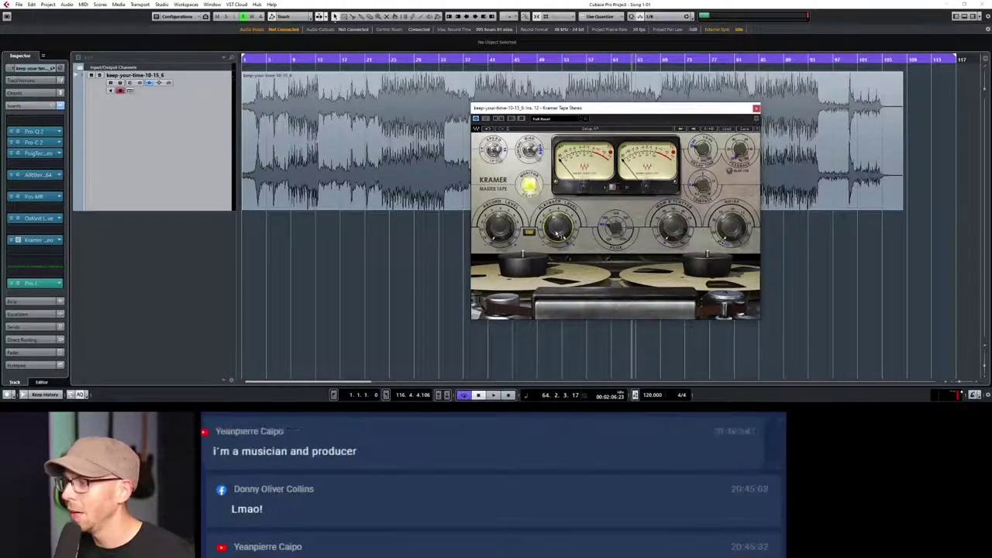
Move the Kramer Tape window off the second half of the waveform and play the mix from around bar 70
mouse_move(558, 234)
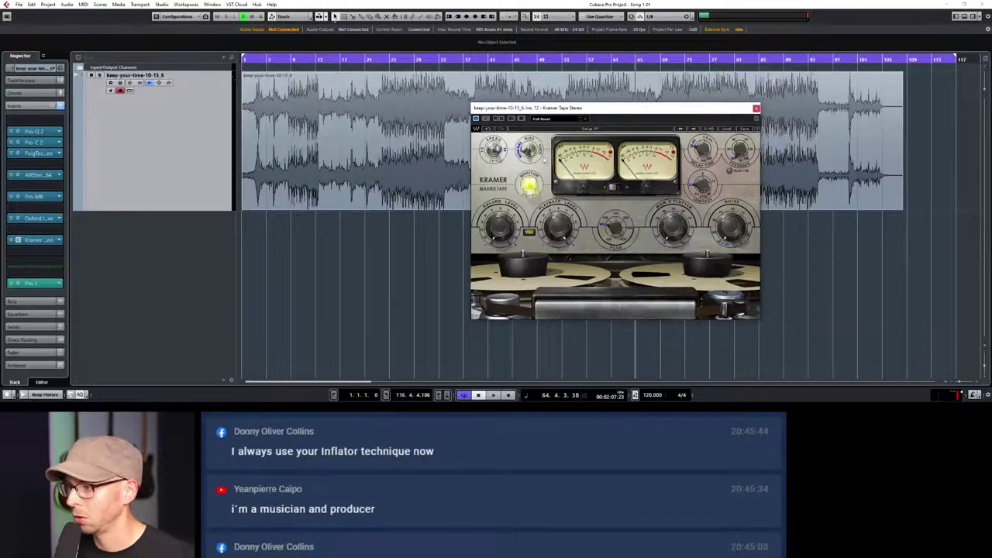
key(space)
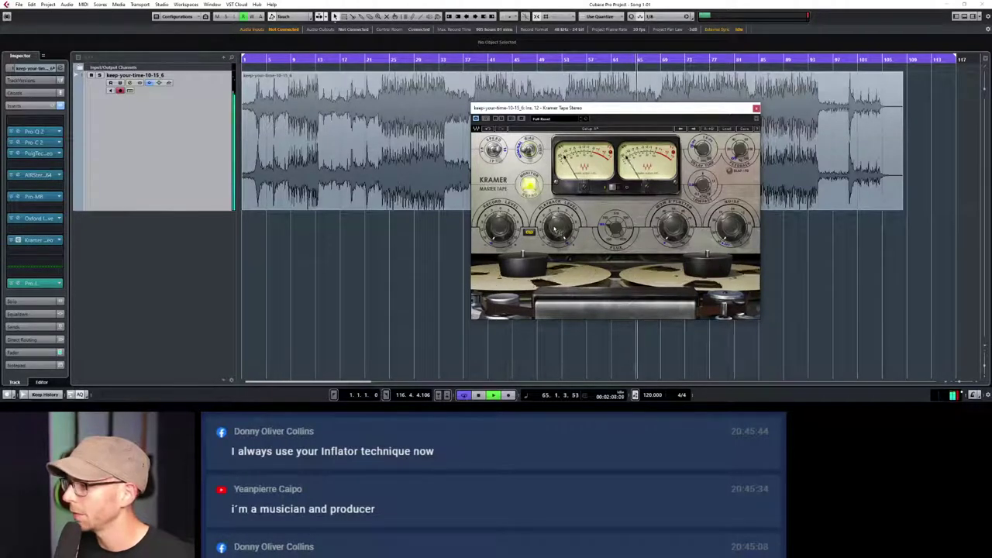
click(665, 59)
key(space)
drag(669, 115, 391, 136)
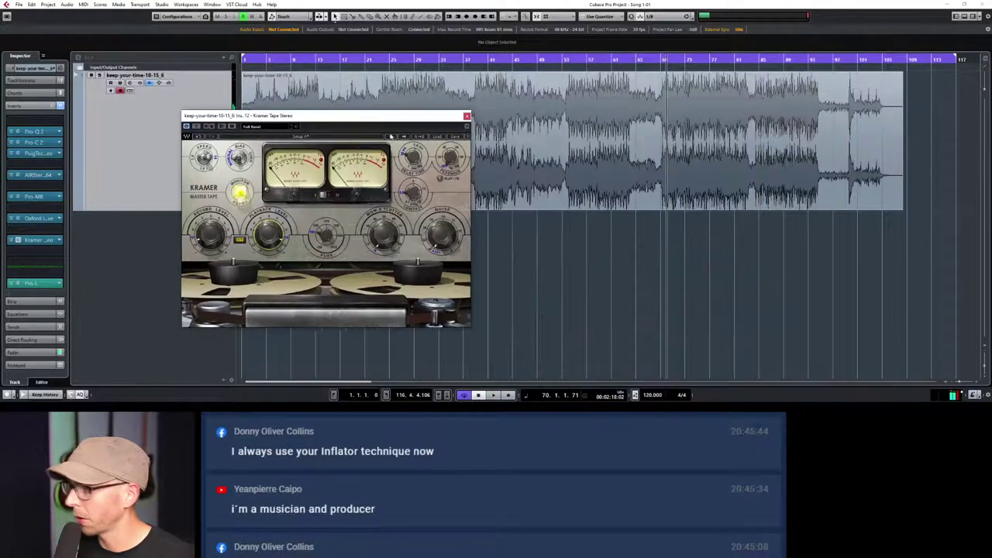
key(space)
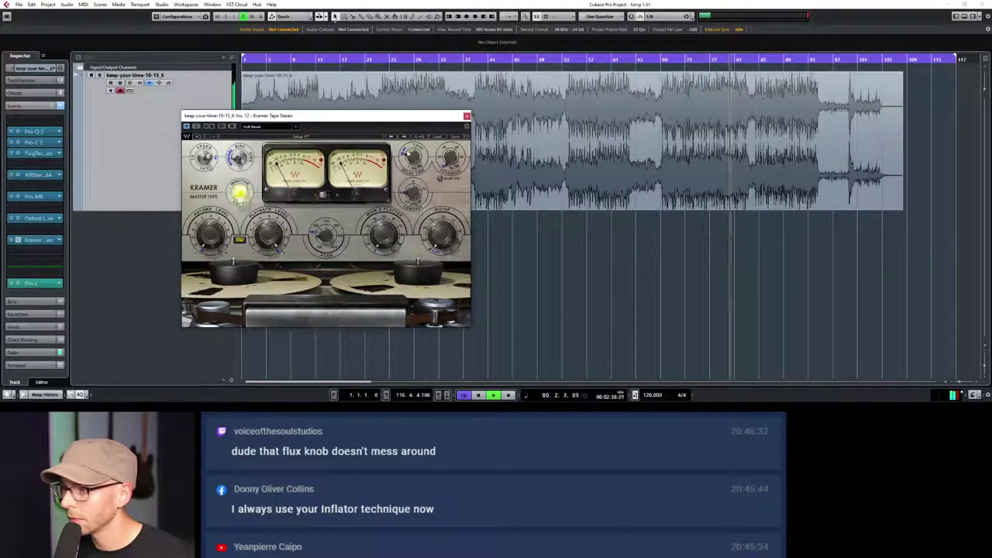
Compare input and output levels on the Kramer Tape VU meters while playing briefly around bars 80 to 81
key(space)
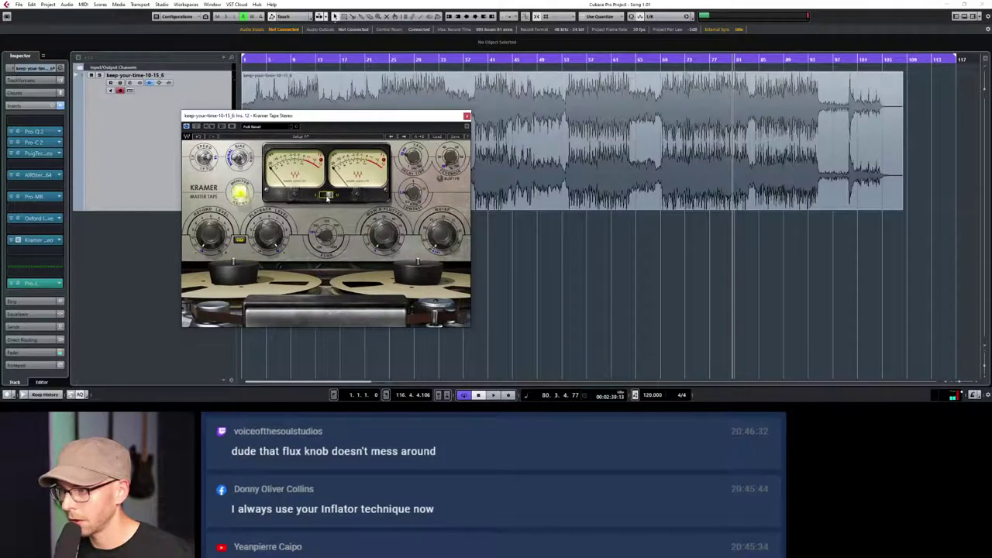
key(space)
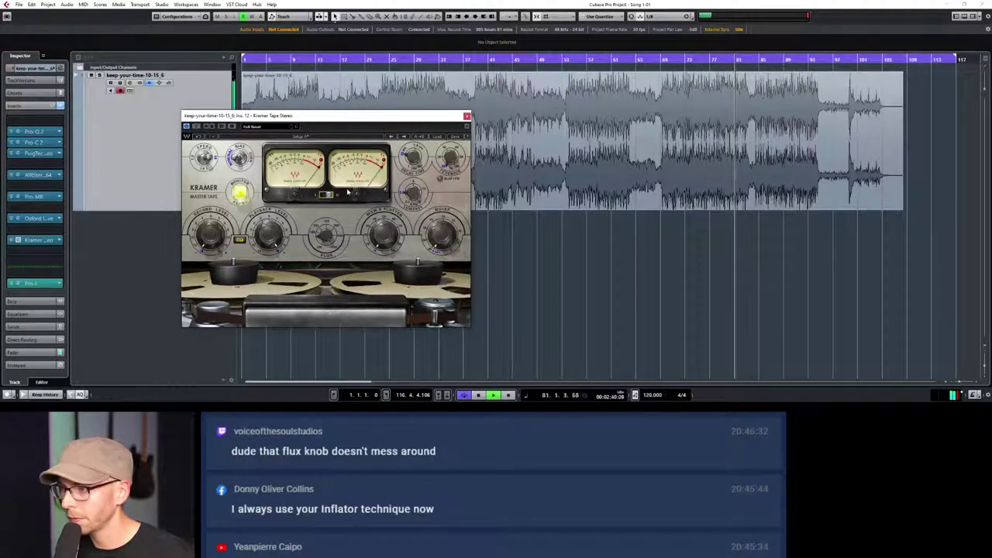
key(space)
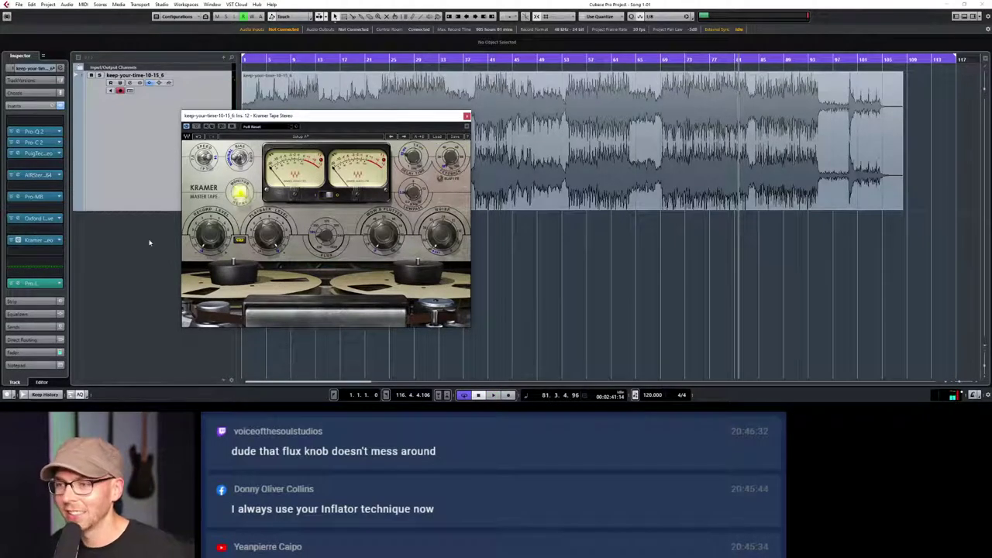
Open the Oxford Inflator, set its Output to about -0.9 dB and play on from around bar 82
click(30, 218)
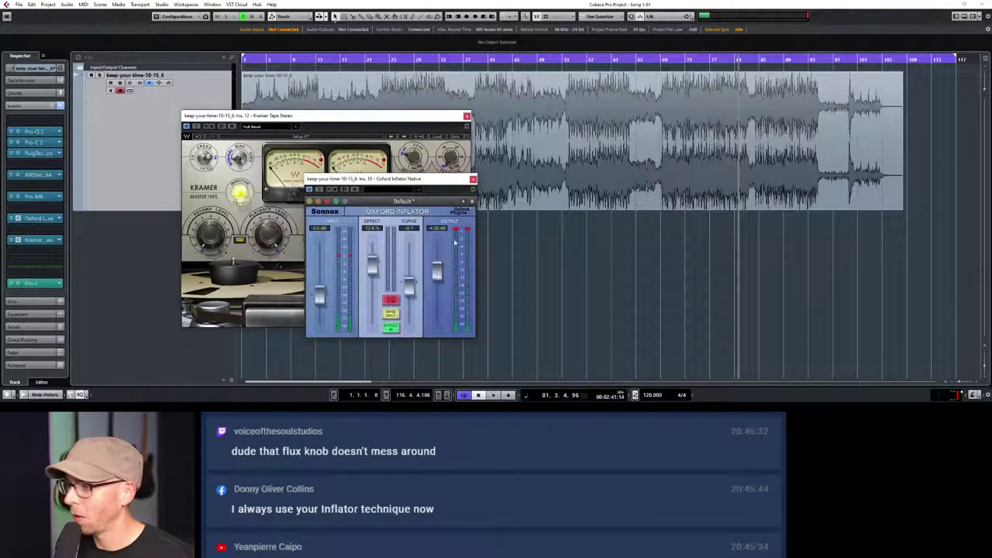
key(space)
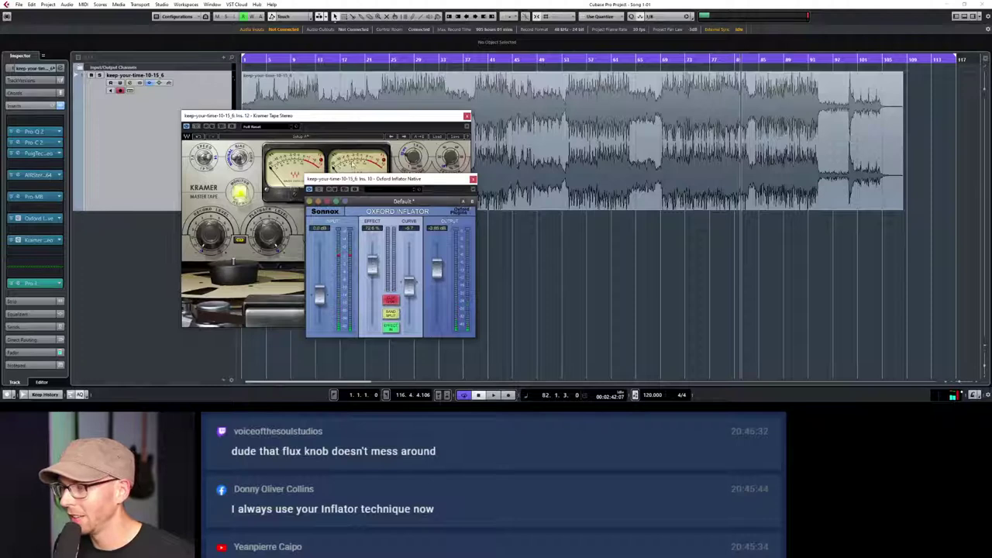
key(space)
Recheck the Kramer Tape VU meters during playback around bars 83 to 86, and close the Kramer Tape plugin
click(383, 161)
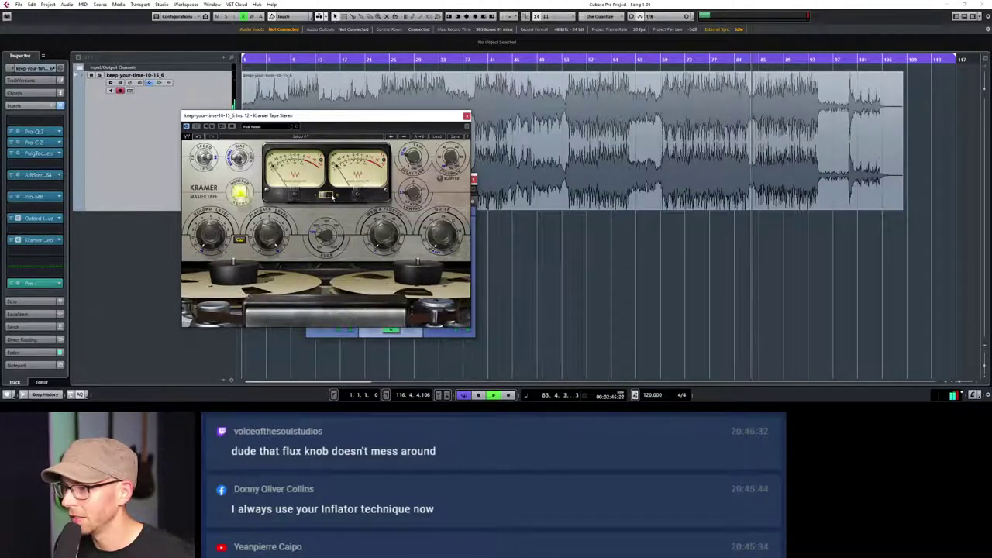
key(space)
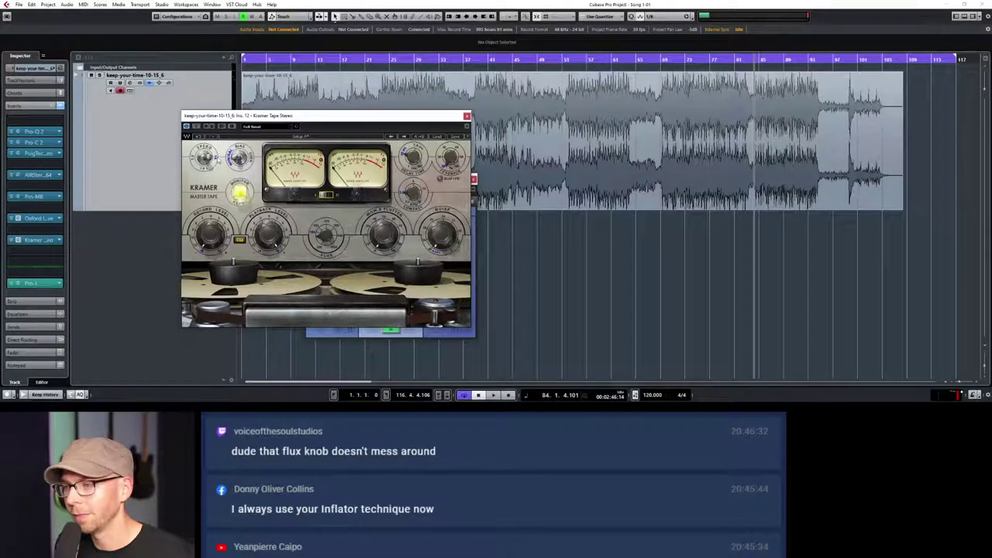
key(space)
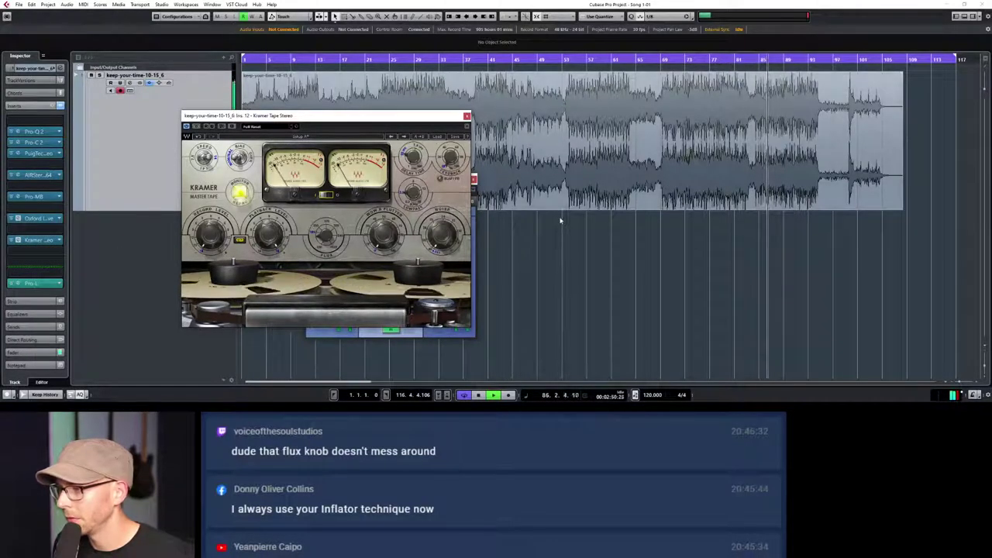
click(467, 117)
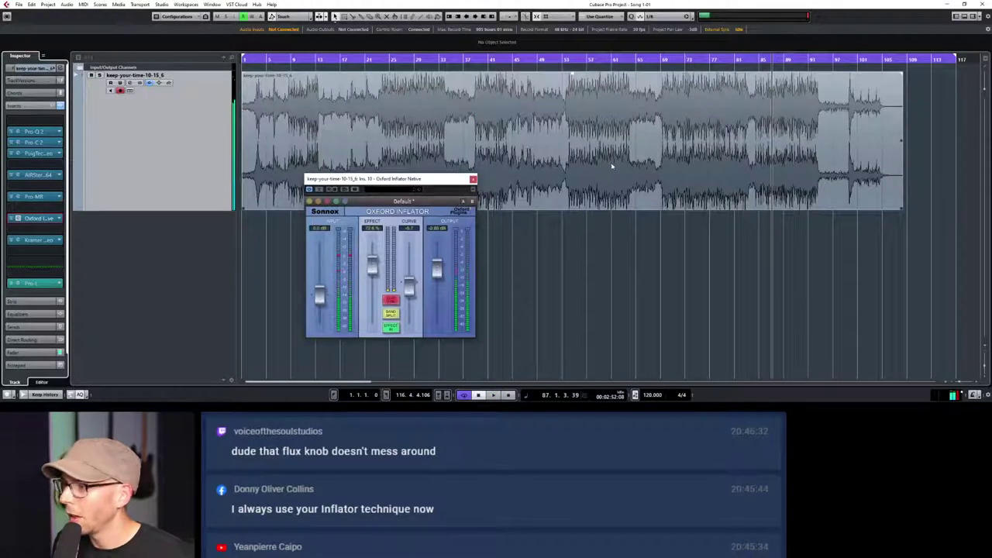